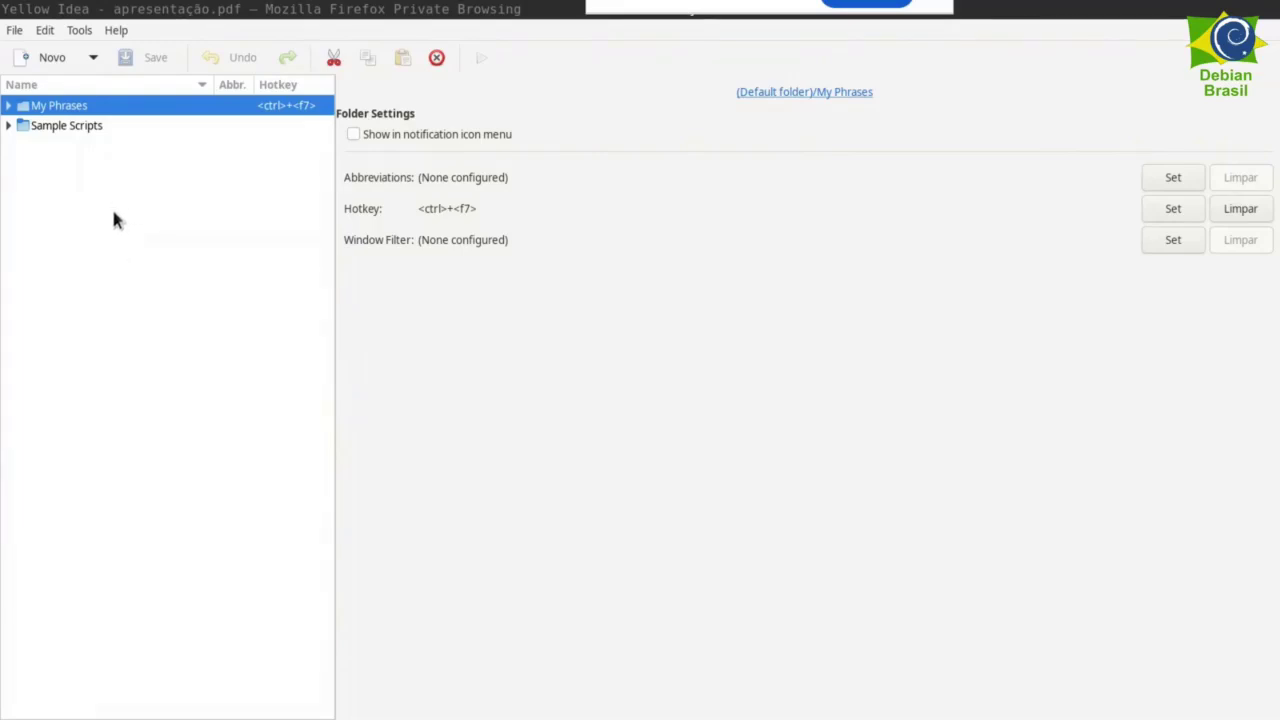
- Create a new phrase named "obrigado" in the My Phrases folder
{"action": "left_click", "coordinate": [8, 105]}
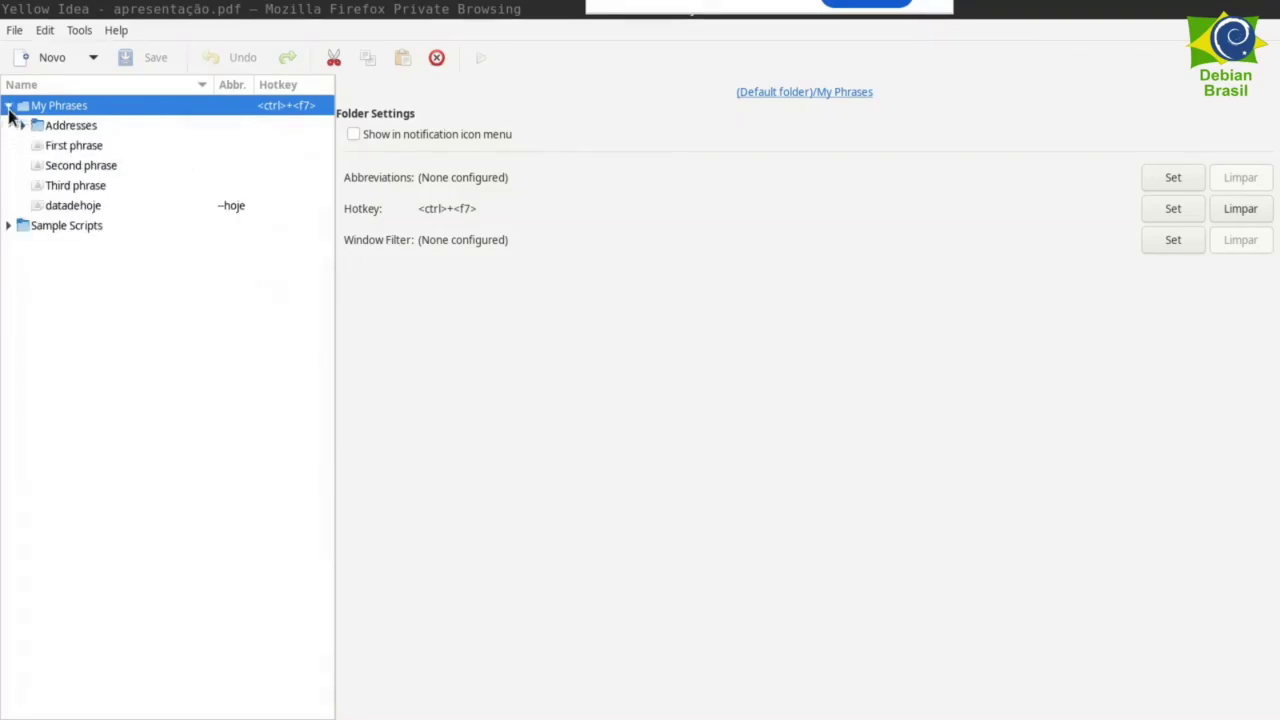
{"action": "left_click", "coordinate": [62, 206]}
{"action": "left_click", "coordinate": [44, 107]}
{"action": "left_click", "coordinate": [58, 127]}
{"action": "left_click", "coordinate": [56, 104]}
{"action": "left_click", "coordinate": [52, 60]}
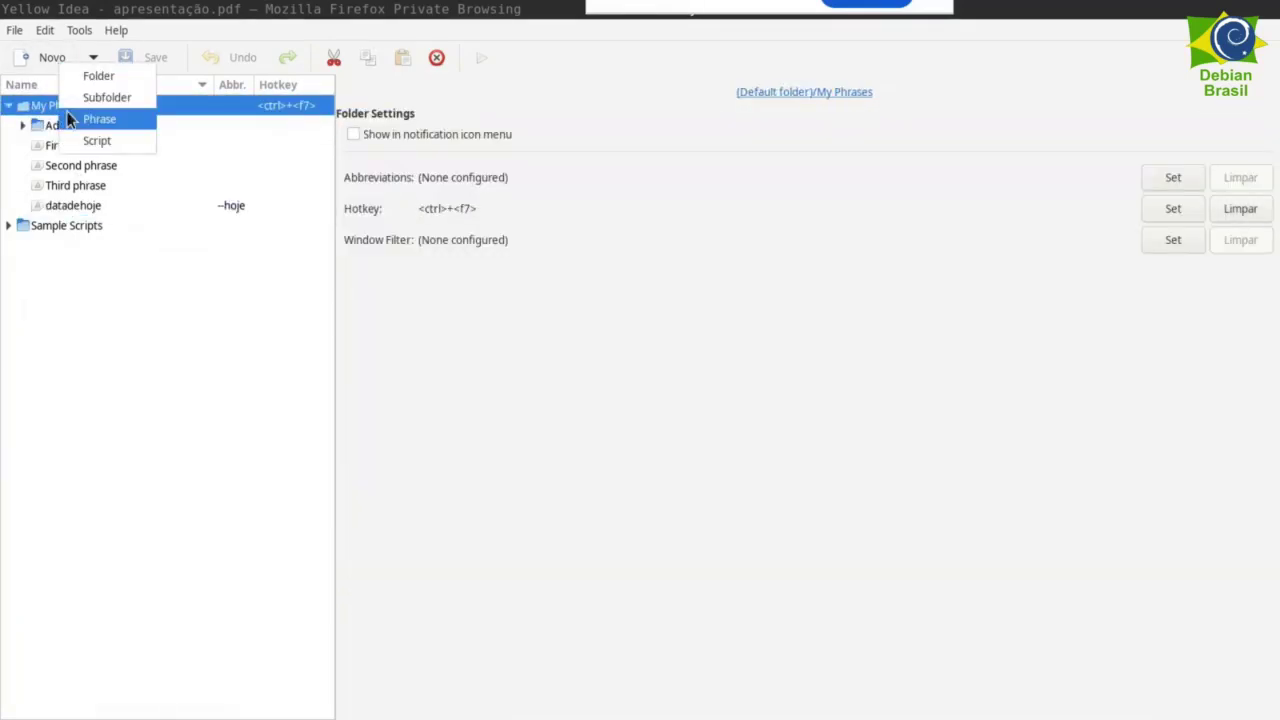
{"action": "left_click", "coordinate": [88, 118]}
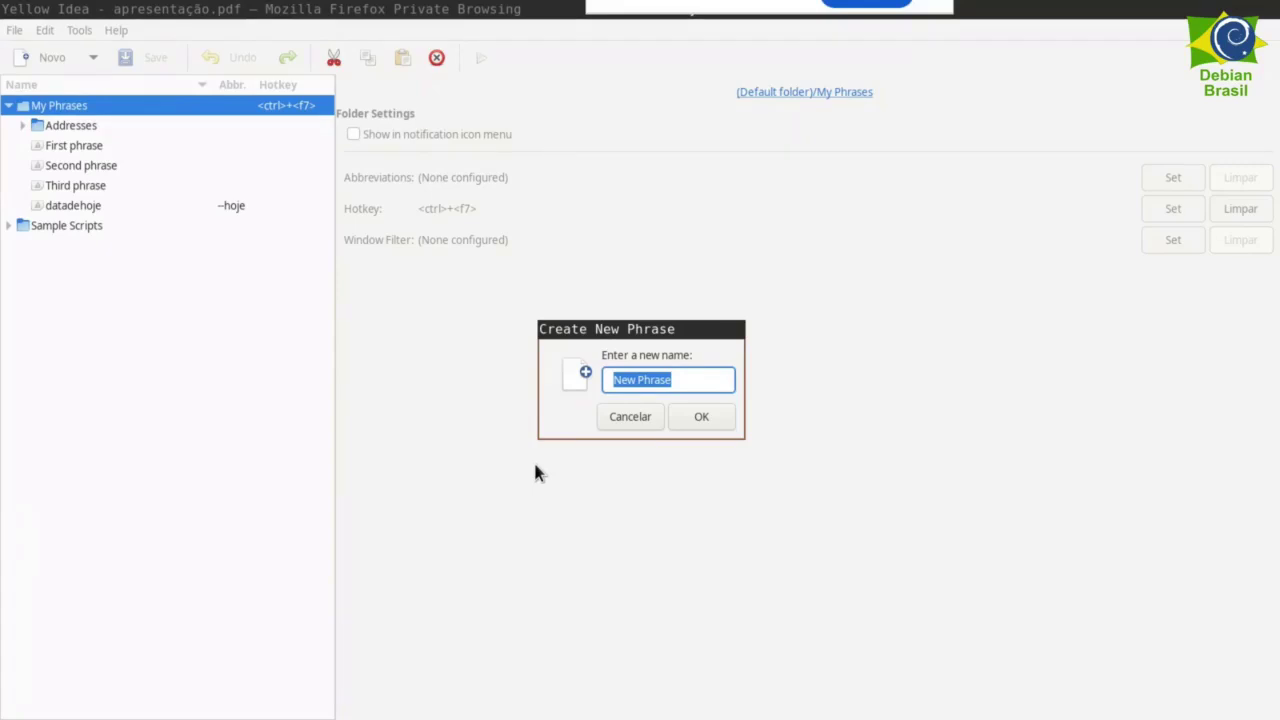
{"action": "type", "text": "obrigado"}
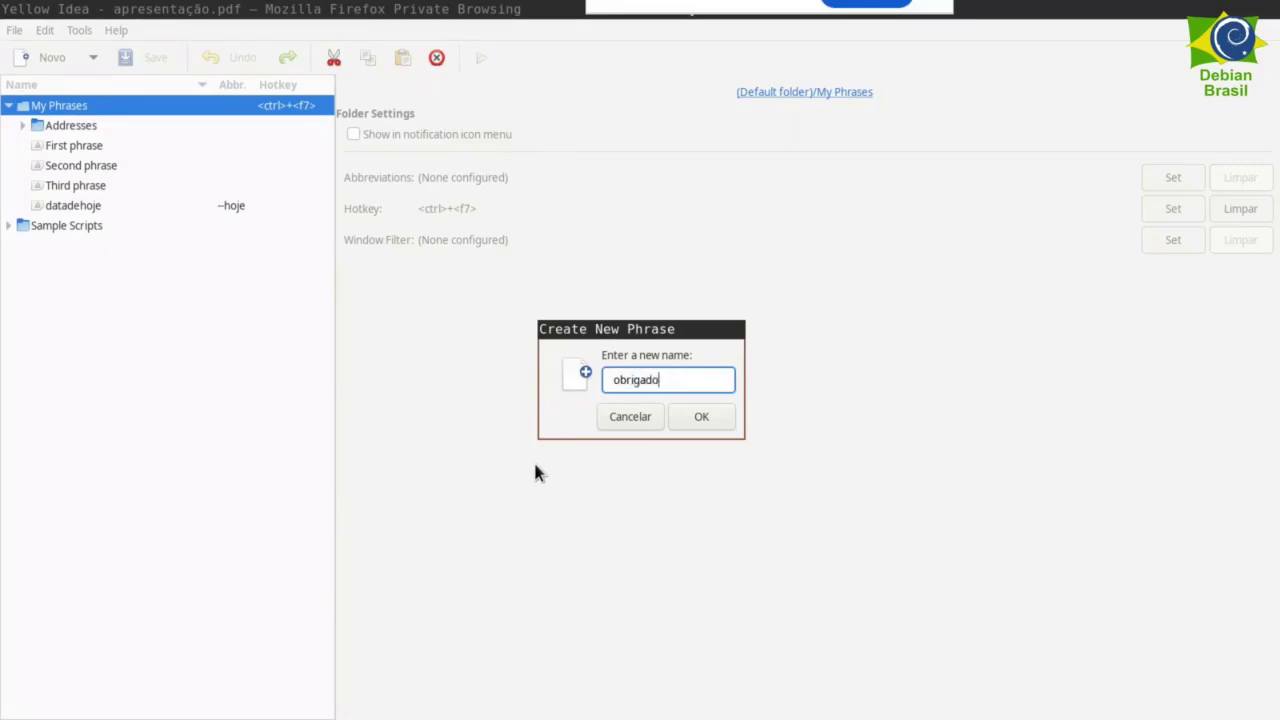
{"action": "key", "text": "Return"}
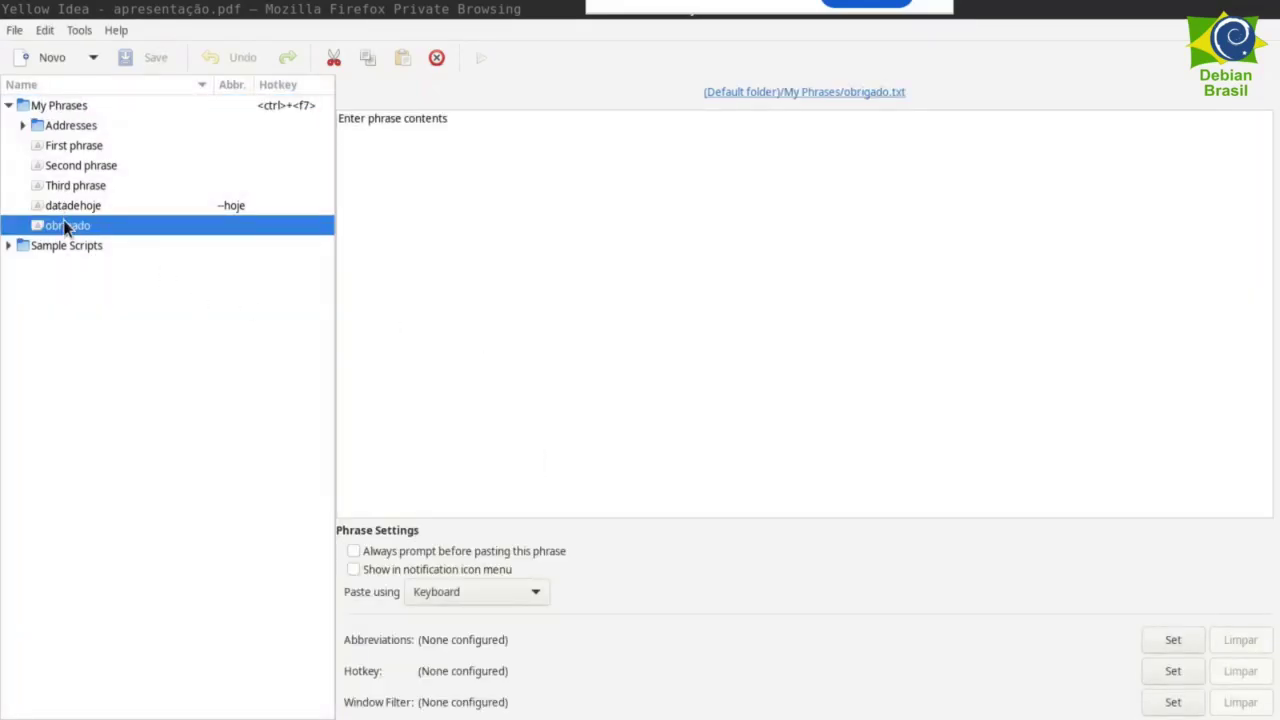
- Replace the placeholder contents of the obrigado phrase with "obrigado"
{"action": "left_click", "coordinate": [697, 251]}
{"action": "key", "text": "ctrl+a"}
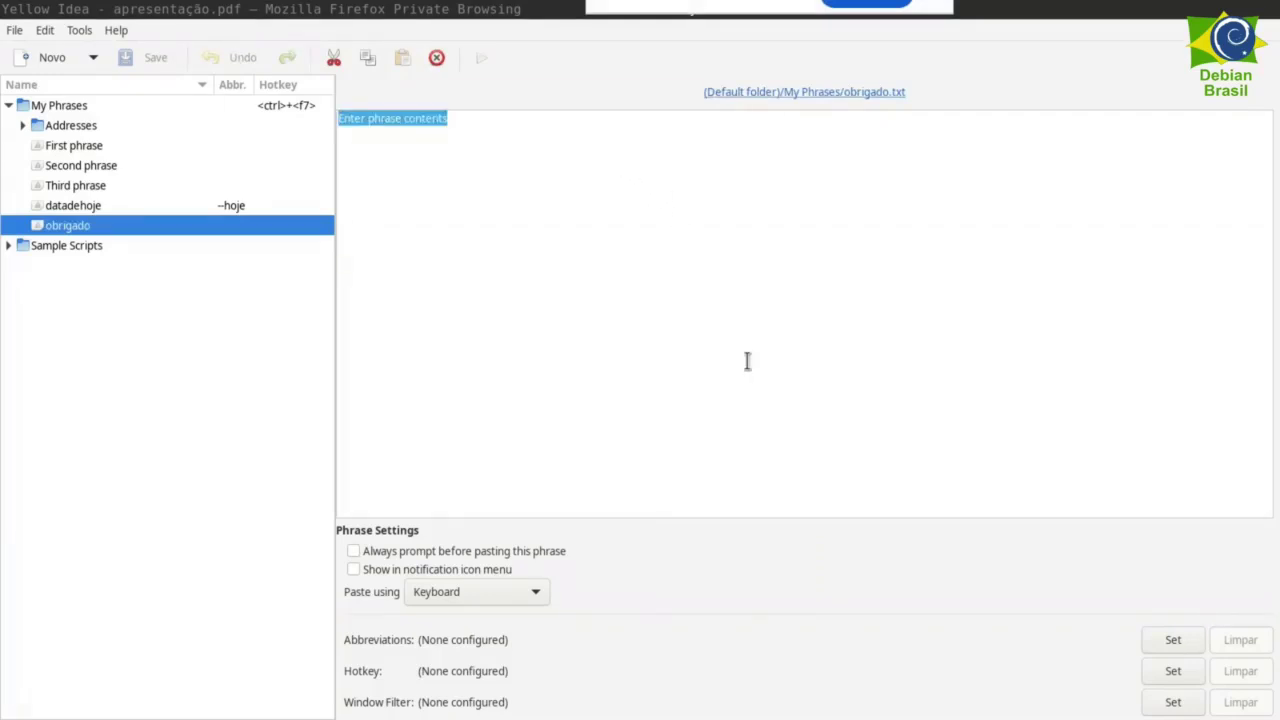
{"action": "type", "text": "obrigad"}
{"action": "key", "text": "BackSpace"}
{"action": "key", "text": "BackSpace"}
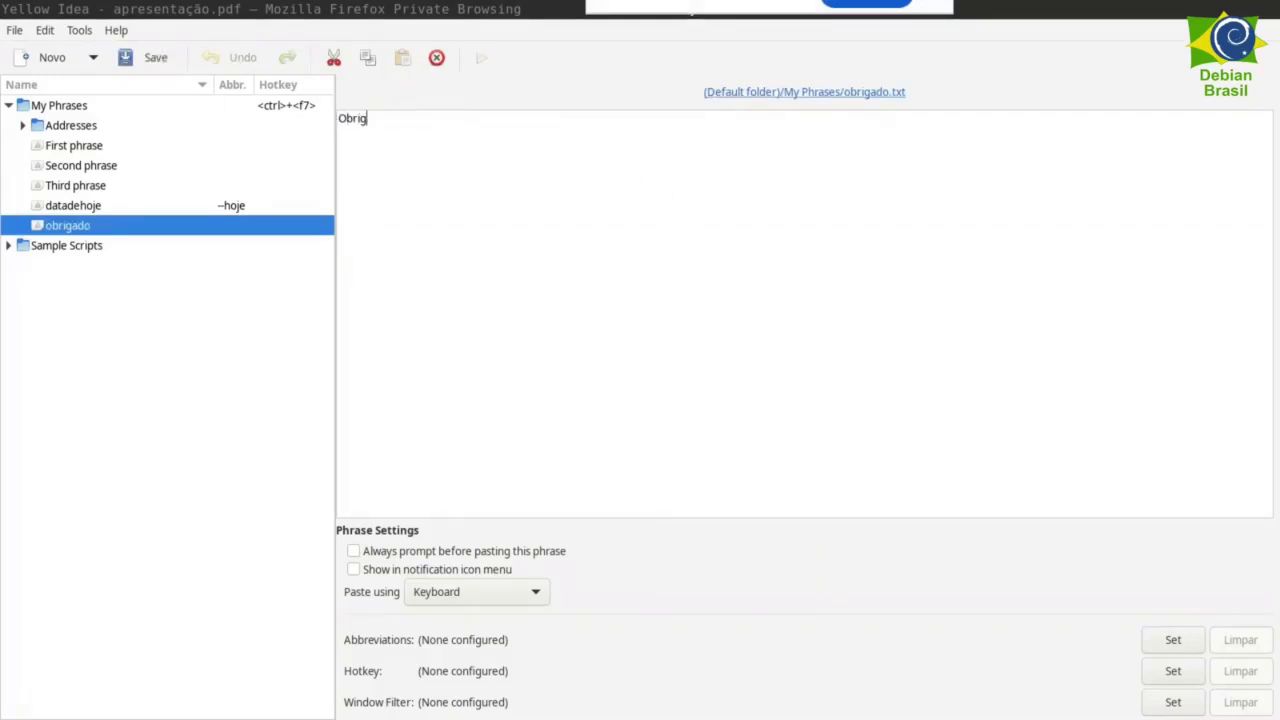
{"action": "key", "text": "BackSpace"}
{"action": "key", "text": "BackSpace"}
{"action": "type", "text": "obrigado"}
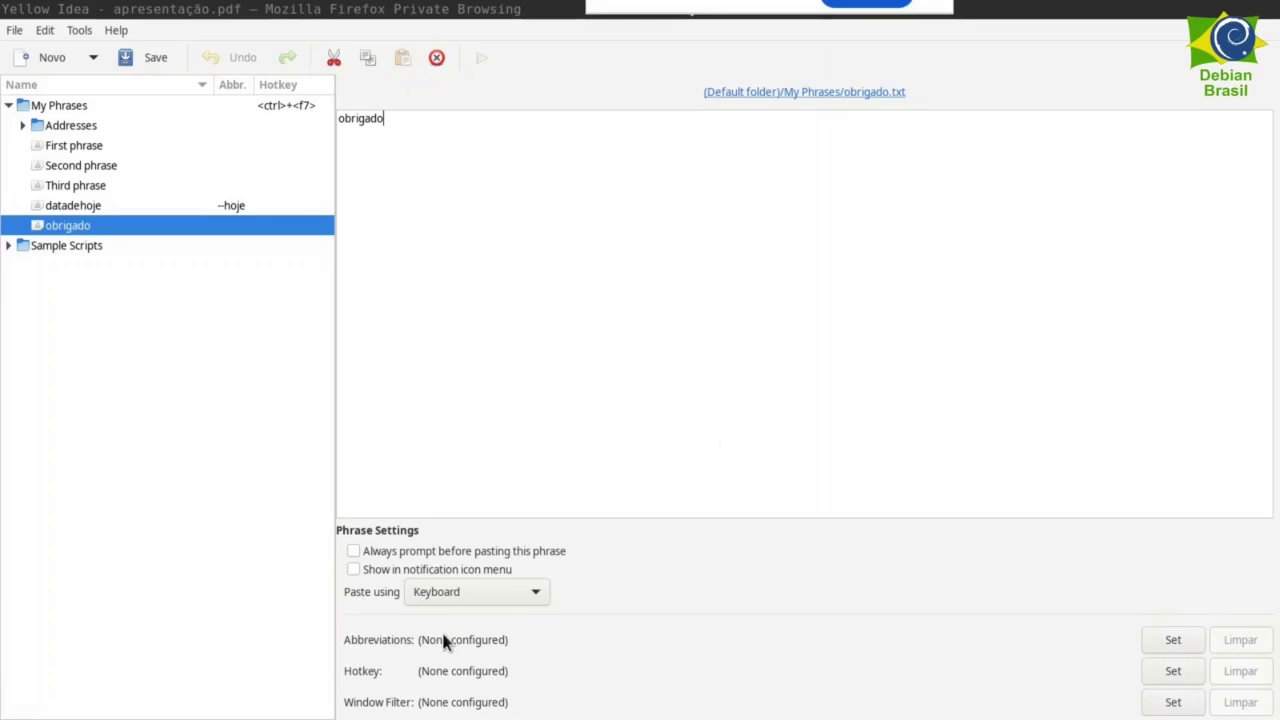
- Add the abbreviation "obg" to the obrigado phrase with phrase case matched to the typed abbreviation, and save it
{"action": "left_click", "coordinate": [1165, 641]}
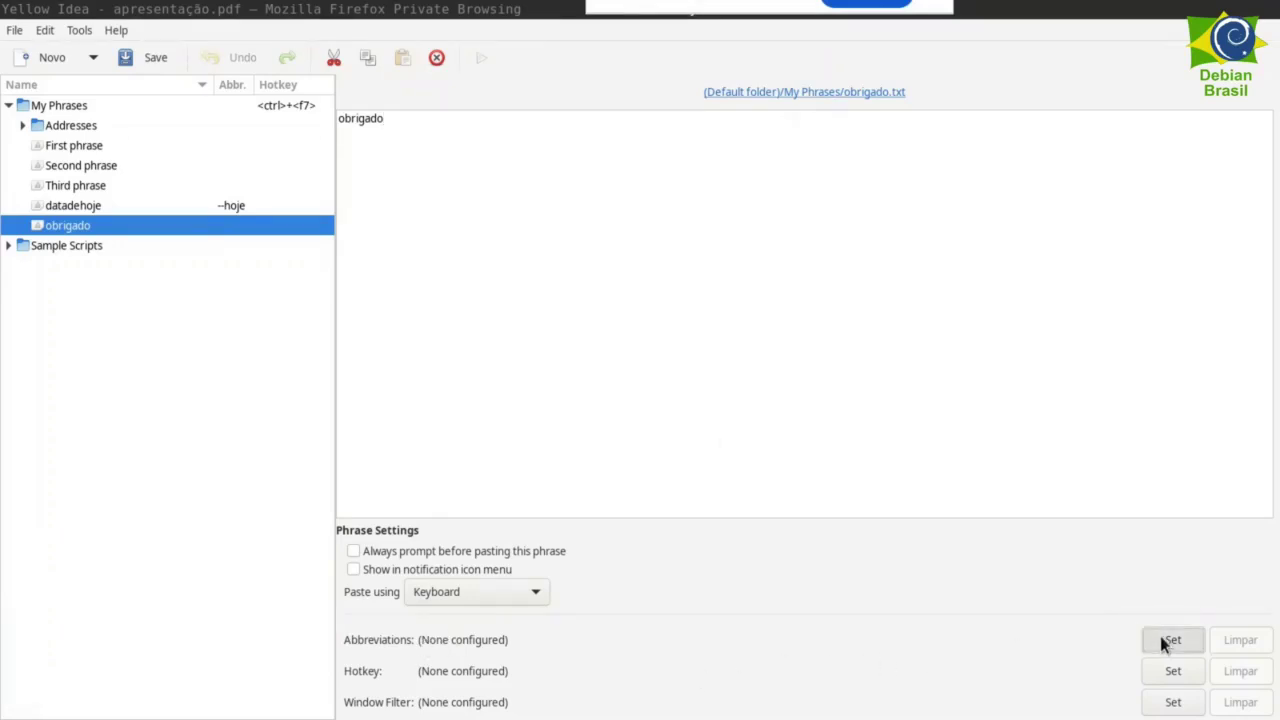
{"action": "left_click", "coordinate": [452, 431]}
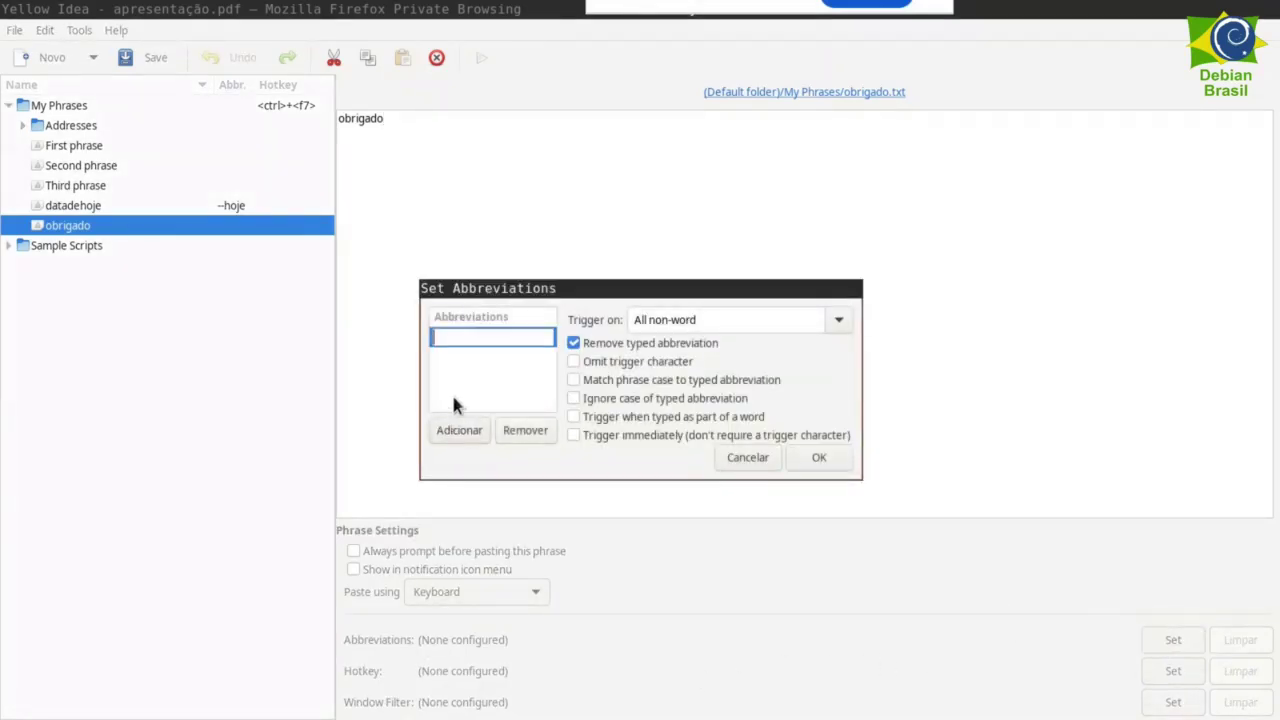
{"action": "type", "text": "obg"}
{"action": "key", "text": "Return"}
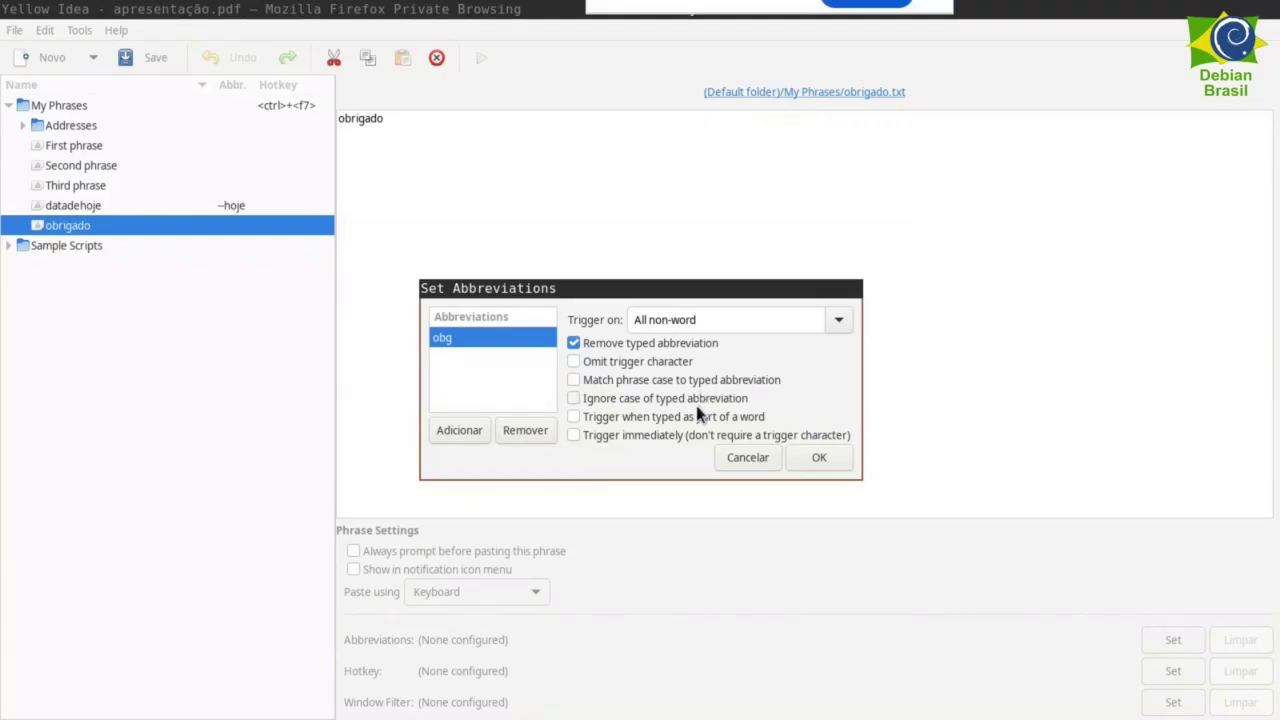
{"action": "left_click", "coordinate": [581, 382]}
{"action": "left_click", "coordinate": [813, 457]}
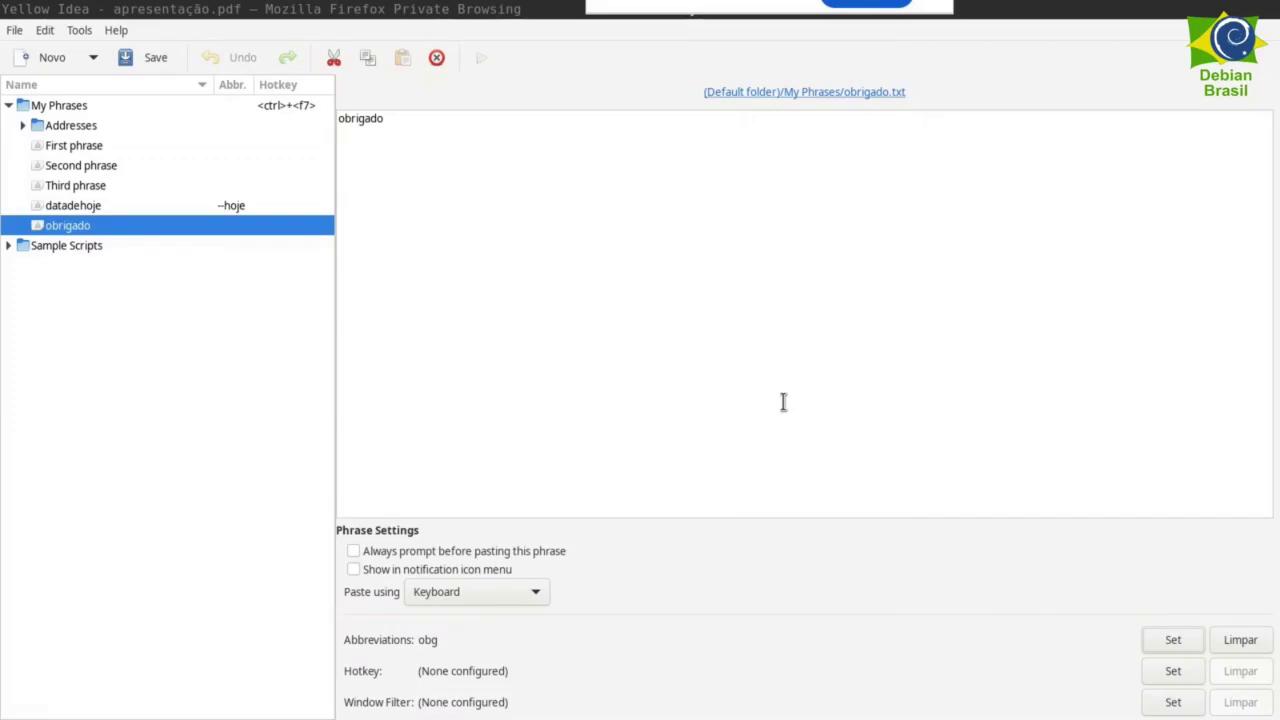
{"action": "key", "text": "ctrl+s"}
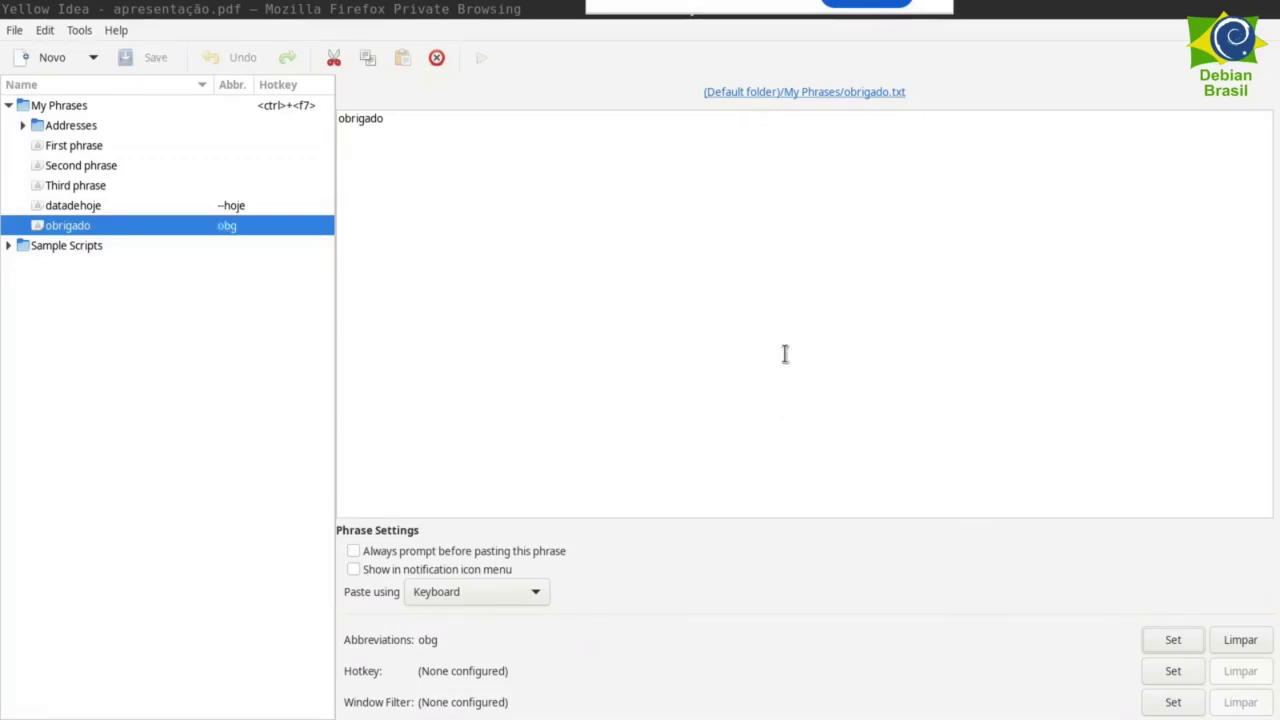
- Open Mousepad and enter the filler lines "lksdjfljfsdljfsajfalsdkjfasdljf" and "lksdfjklsj", followed by a blank line
{"action": "key", "text": "alt+F2"}
{"action": "type", "text": "mousepad"}
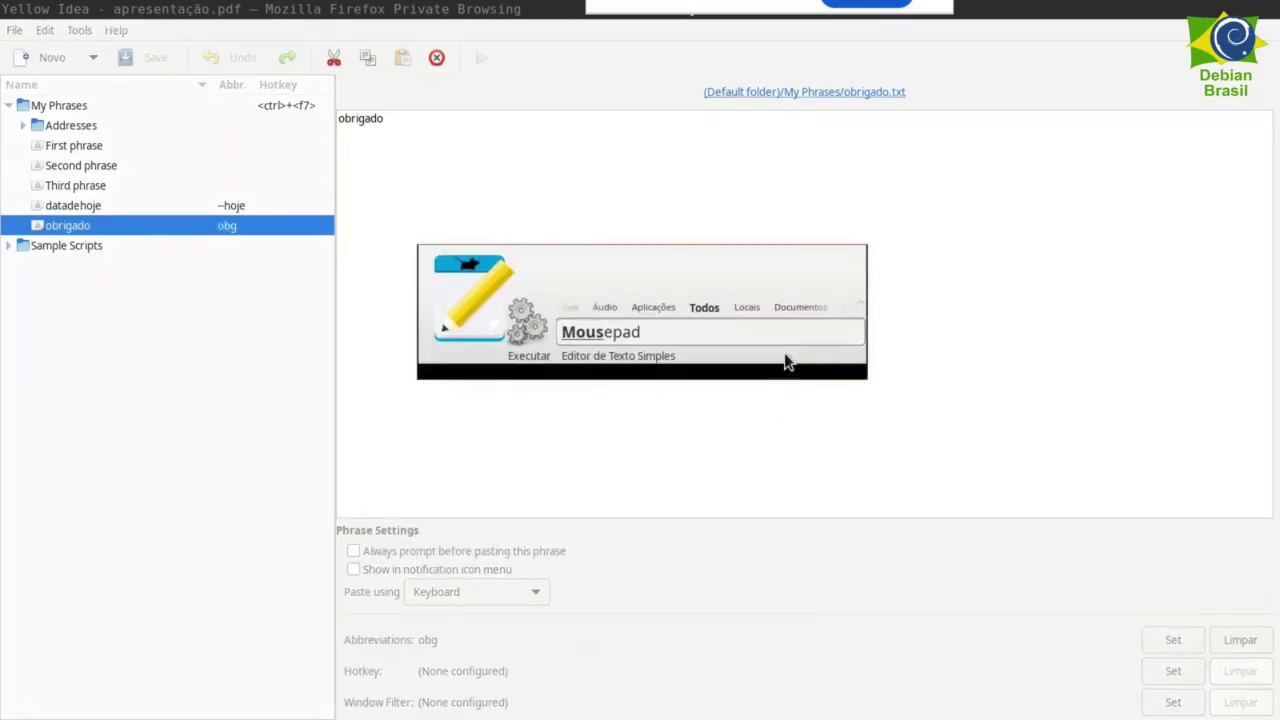
{"action": "key", "text": "Return"}
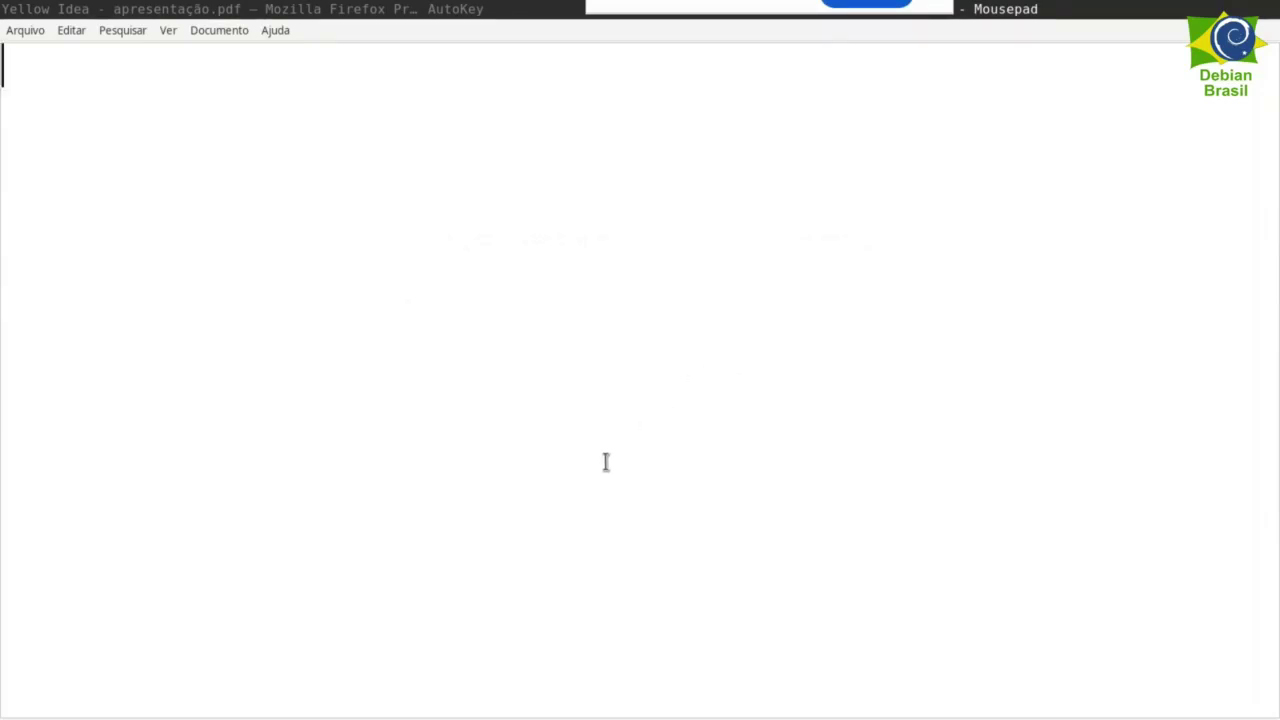
{"action": "type", "text": "lksdjfljfsdljfsajfalsdkjfasdljf"}
{"action": "key", "text": "Return"}
{"action": "type", "text": "lksdfjklsj"}
{"action": "key", "text": "Return"}
{"action": "key", "text": "Return"}
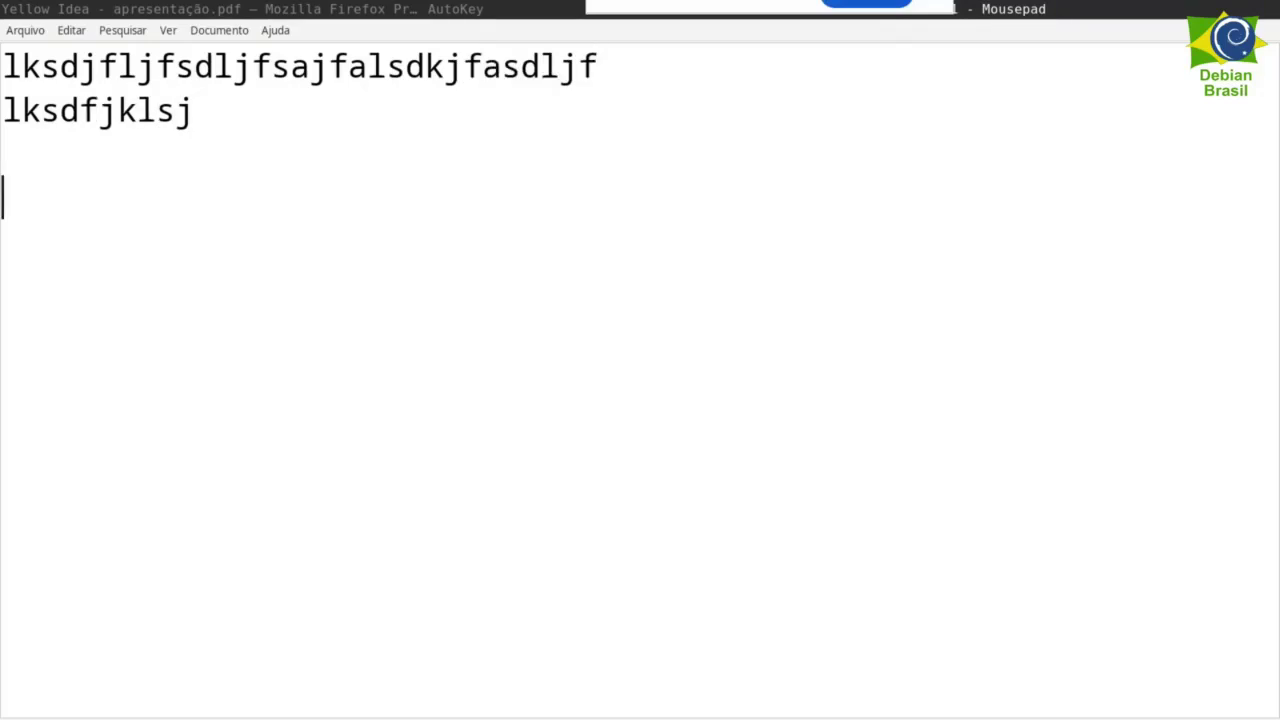
- Test the phrase's letter case below the filler text by entering "obrigado", replacing it with "Obrigado" and finally with "OBRIGADO"
{"action": "type", "text": "obrigado"}
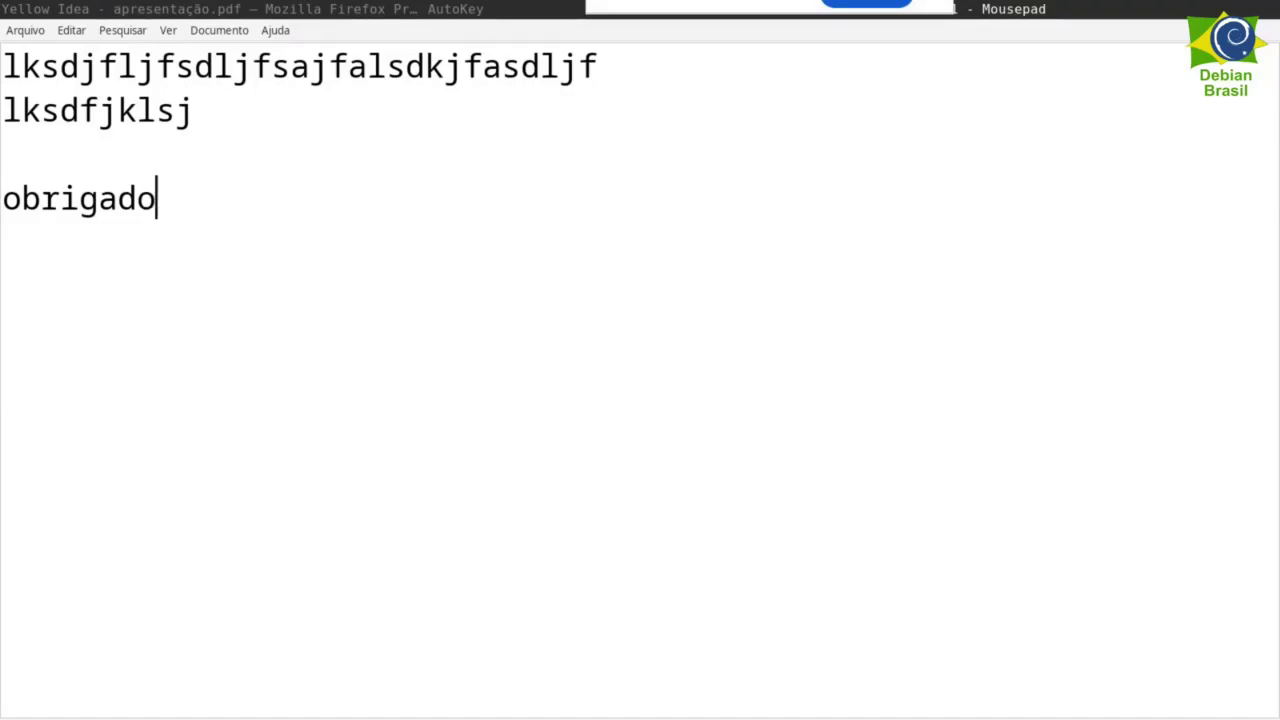
{"action": "key", "text": "shift+Home"}
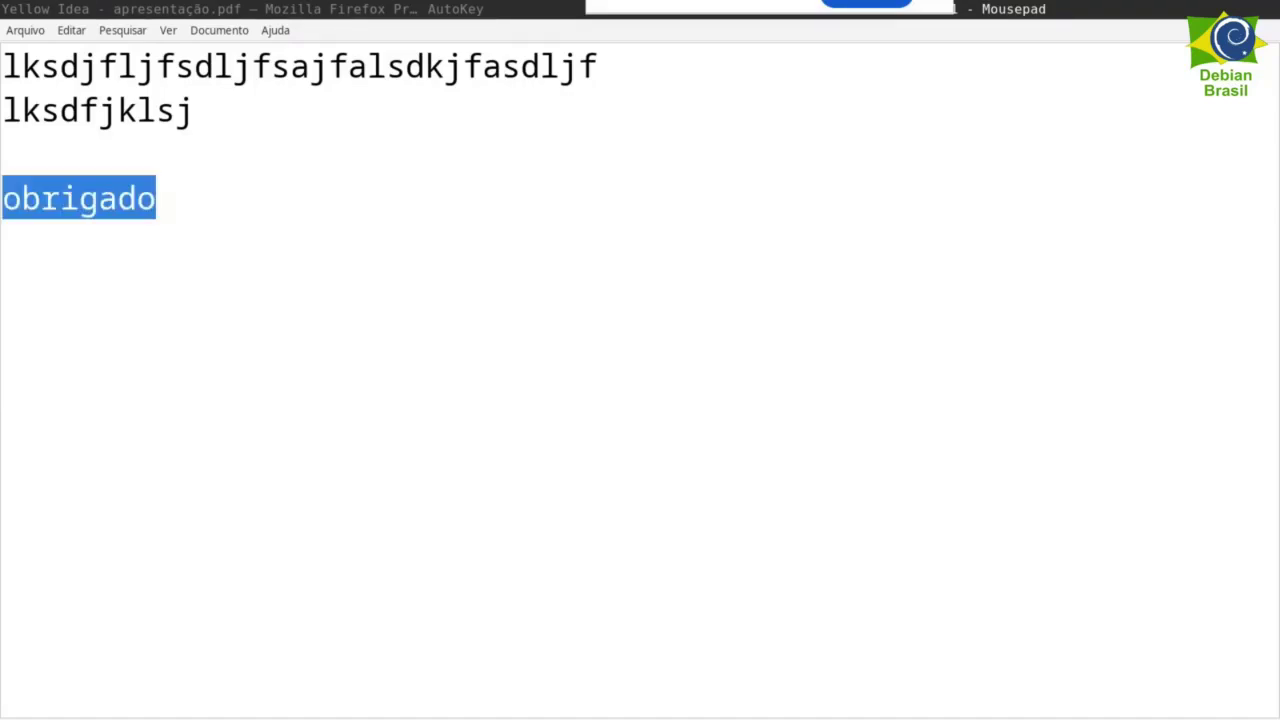
{"action": "type", "text": "O"}
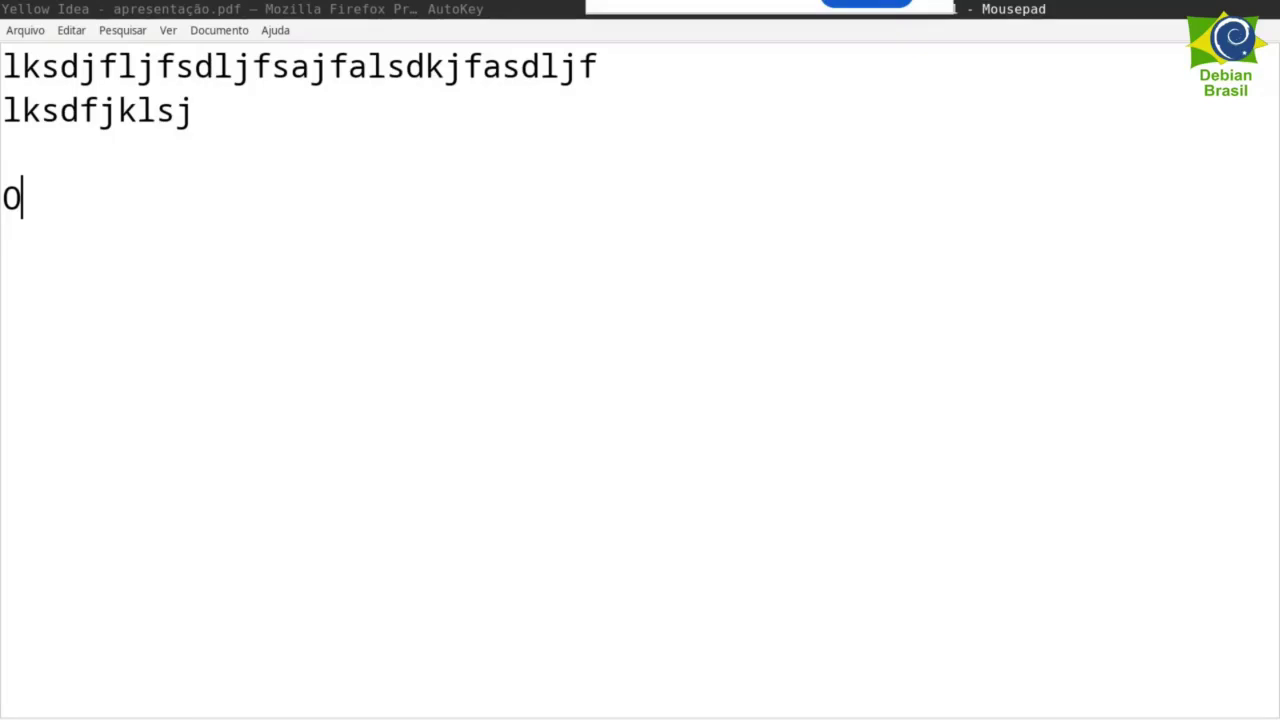
{"action": "type", "text": "brigado"}
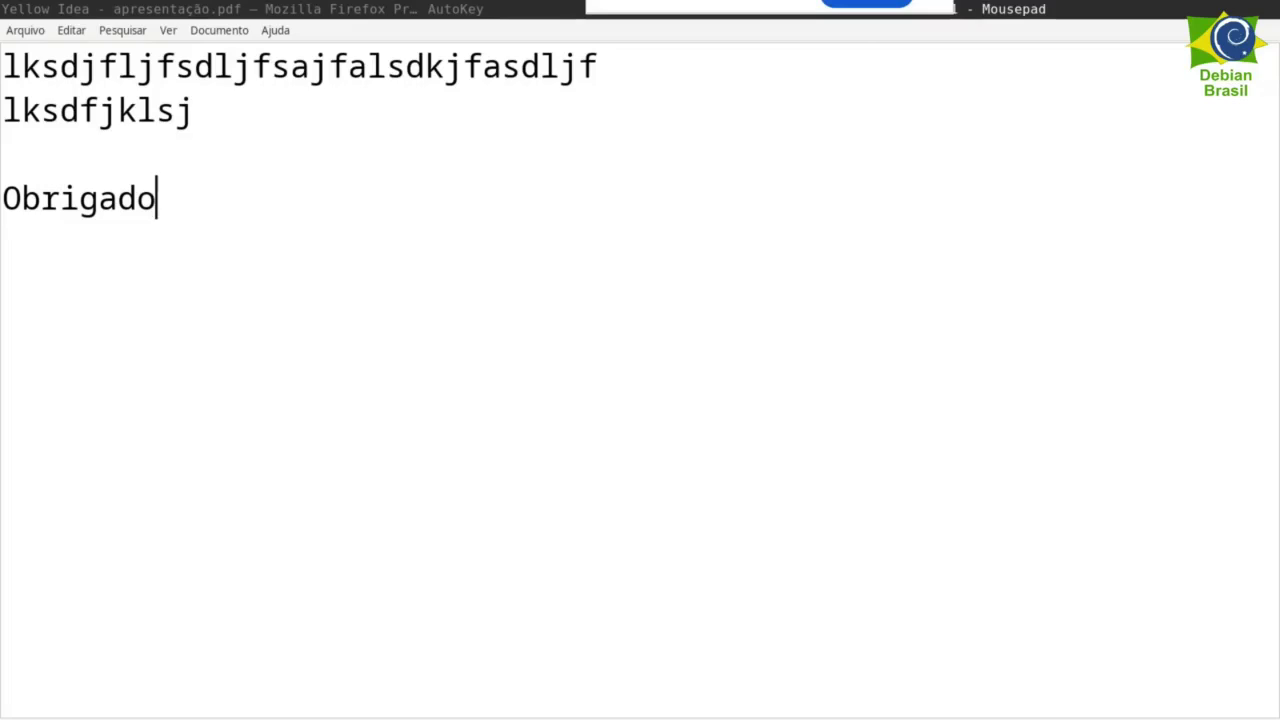
{"action": "key", "text": "shift+Home"}
{"action": "type", "text": "OB"}
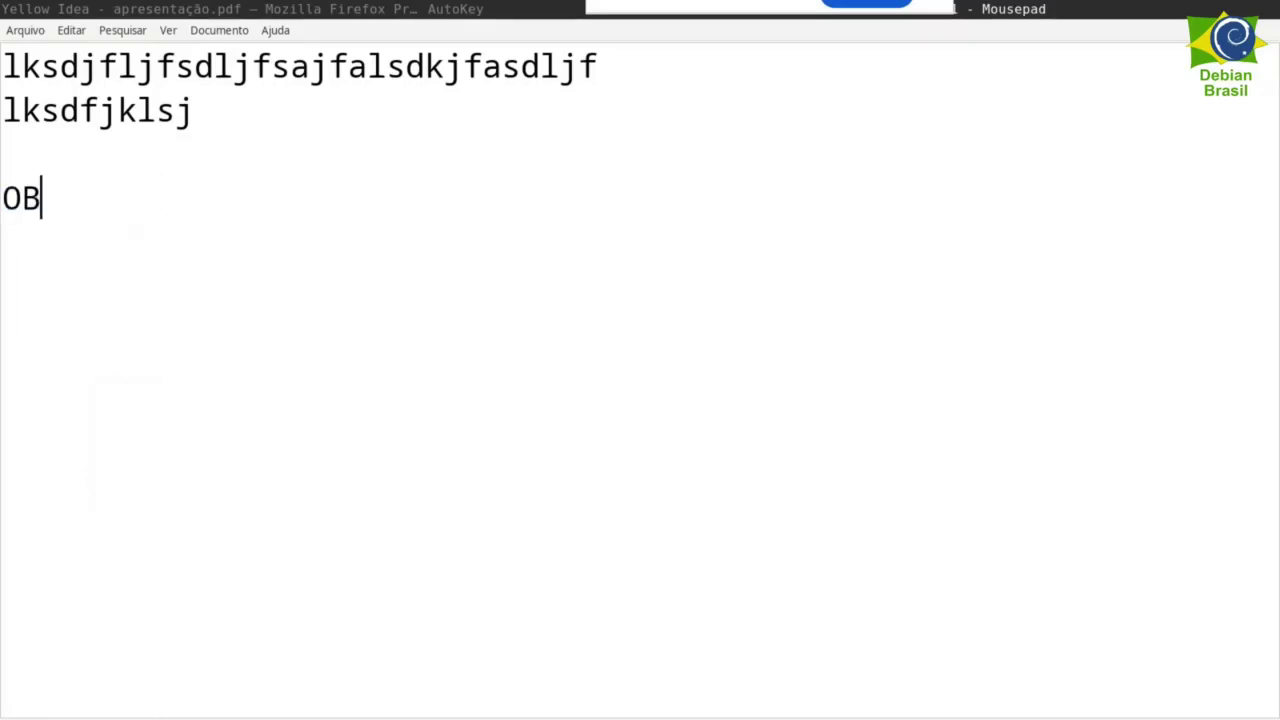
{"action": "type", "text": "RIGADO"}
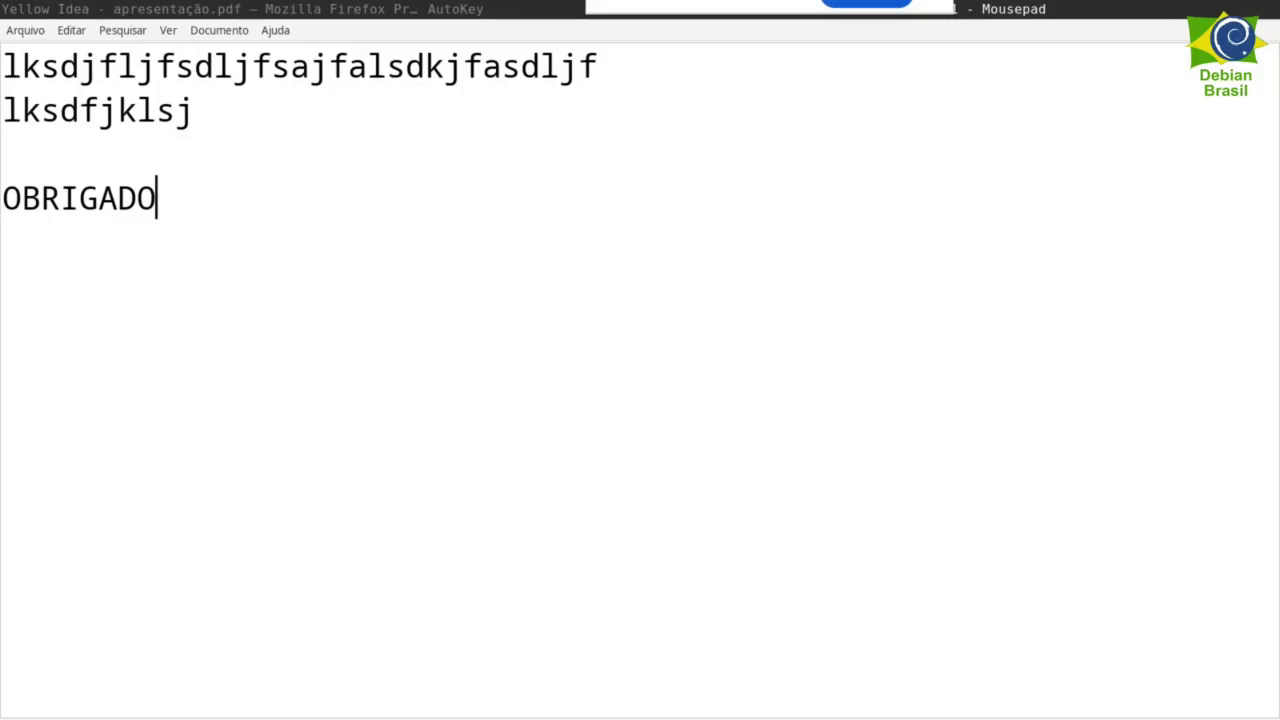
- Close the Mousepad test document without saving and return to AutoKey
{"action": "key", "text": "ctrl+w"}
{"action": "key", "text": "Return"}
{"action": "key", "text": "Escape"}
{"action": "key", "text": "ctrl+w"}
{"action": "left_click", "coordinate": [651, 430]}
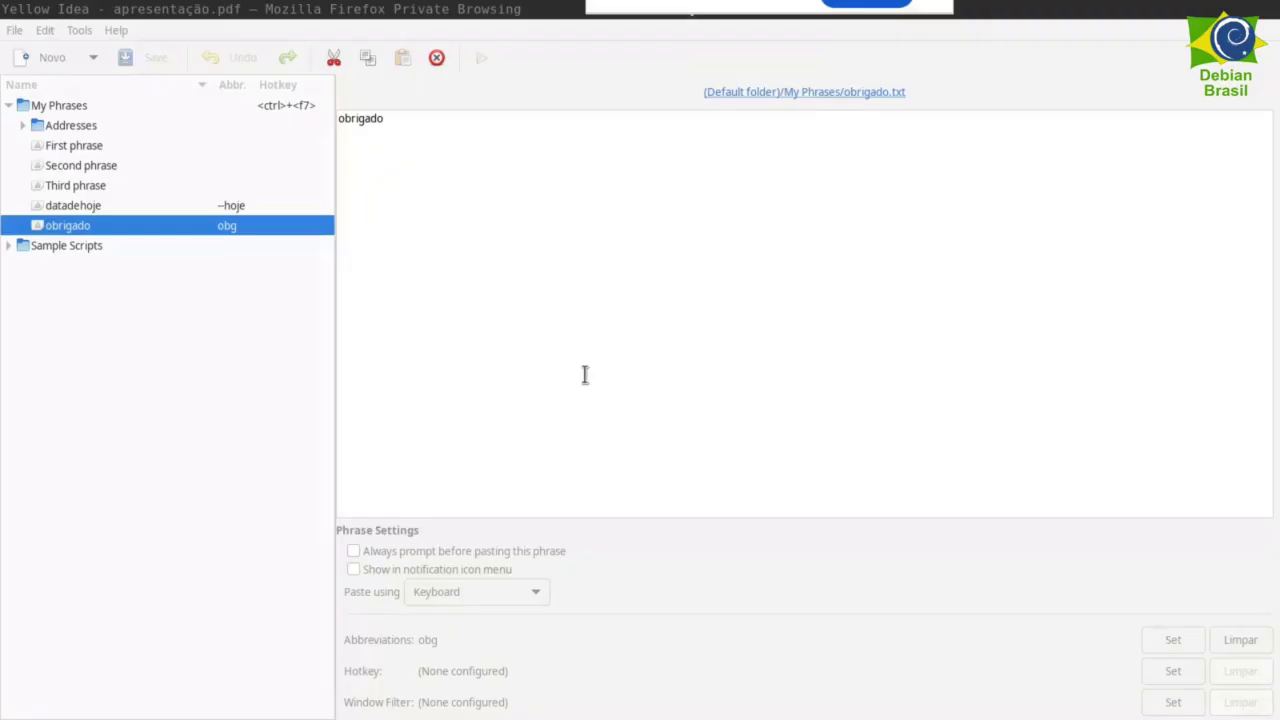
- Create another phrase named "porfavor" in the My Phrases folder
{"action": "left_click", "coordinate": [52, 60]}
{"action": "left_click", "coordinate": [88, 114]}
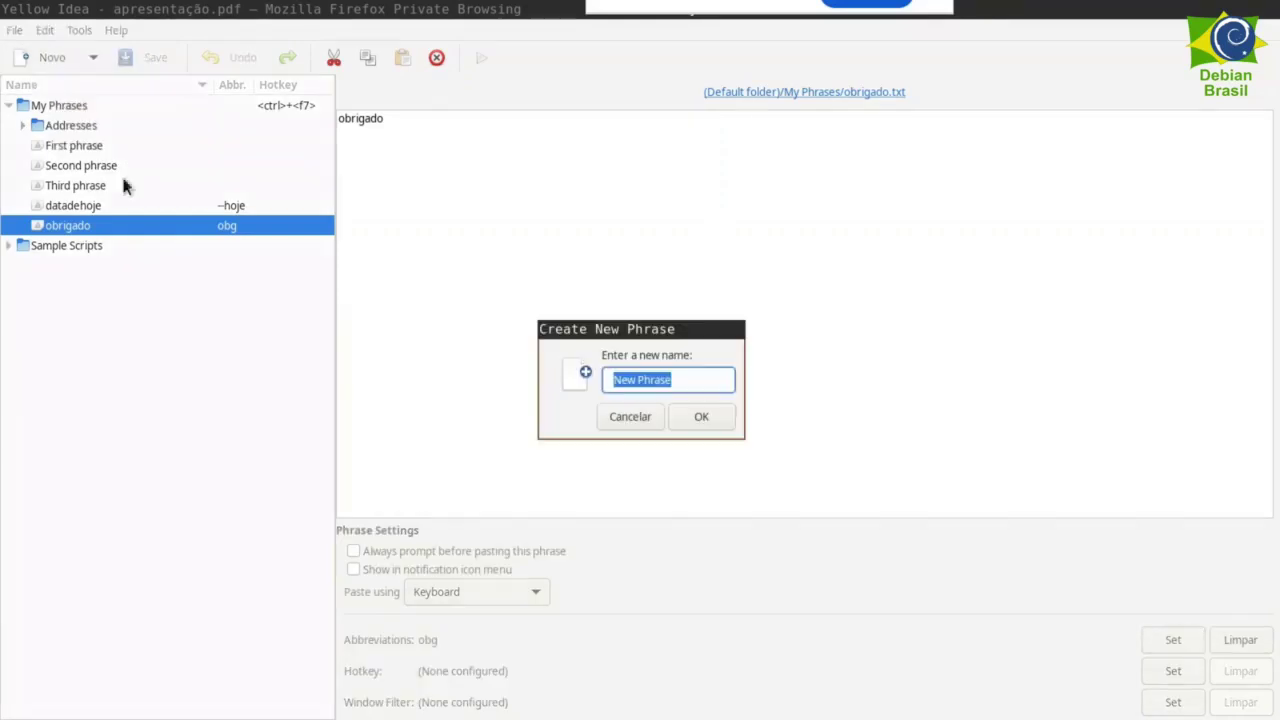
{"action": "type", "text": "POR"}
{"action": "key", "text": "BackSpace"}
{"action": "key", "text": "BackSpace"}
{"action": "key", "text": "BackSpace"}
{"action": "type", "text": "PORFA"}
{"action": "key", "text": "BackSpace"}
{"action": "key", "text": "BackSpace"}
{"action": "key", "text": "BackSpace"}
{"action": "key", "text": "BackSpace"}
{"action": "key", "text": "BackSpace"}
{"action": "type", "text": "opr"}
{"action": "key", "text": "BackSpace"}
{"action": "key", "text": "BackSpace"}
{"action": "key", "text": "BackSpace"}
{"action": "type", "text": "porfavor"}
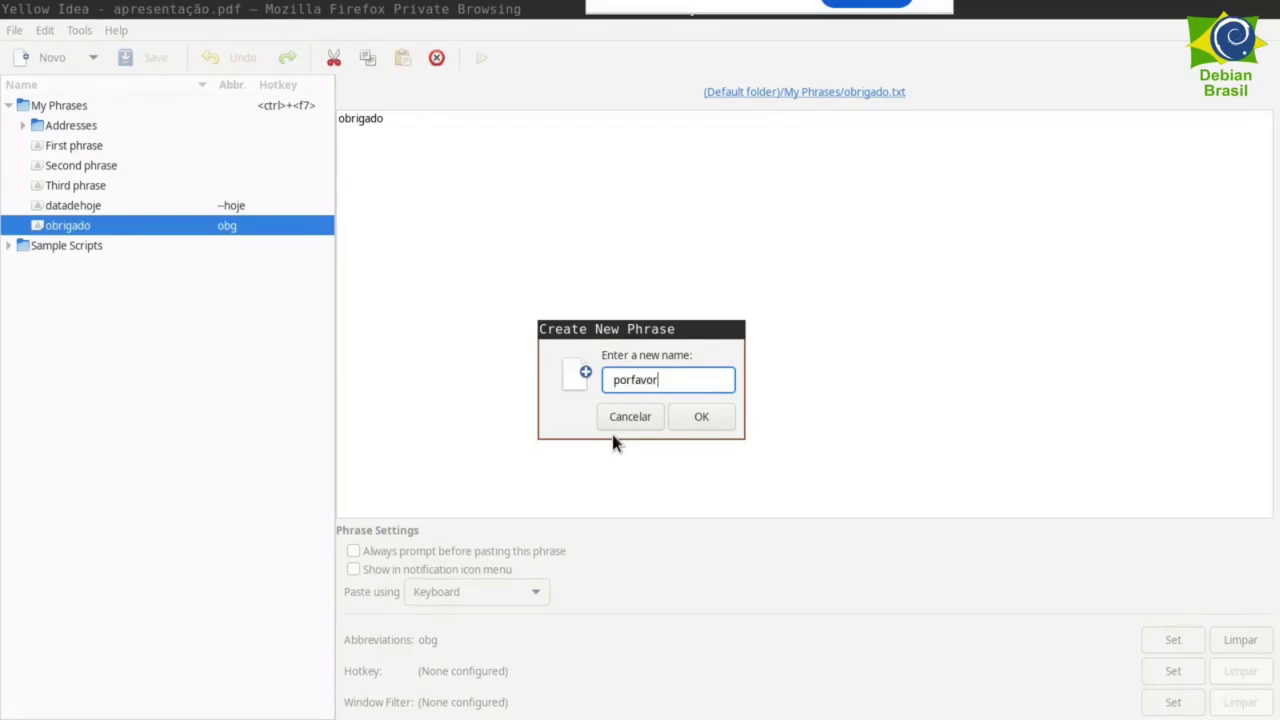
{"action": "key", "text": "Return"}
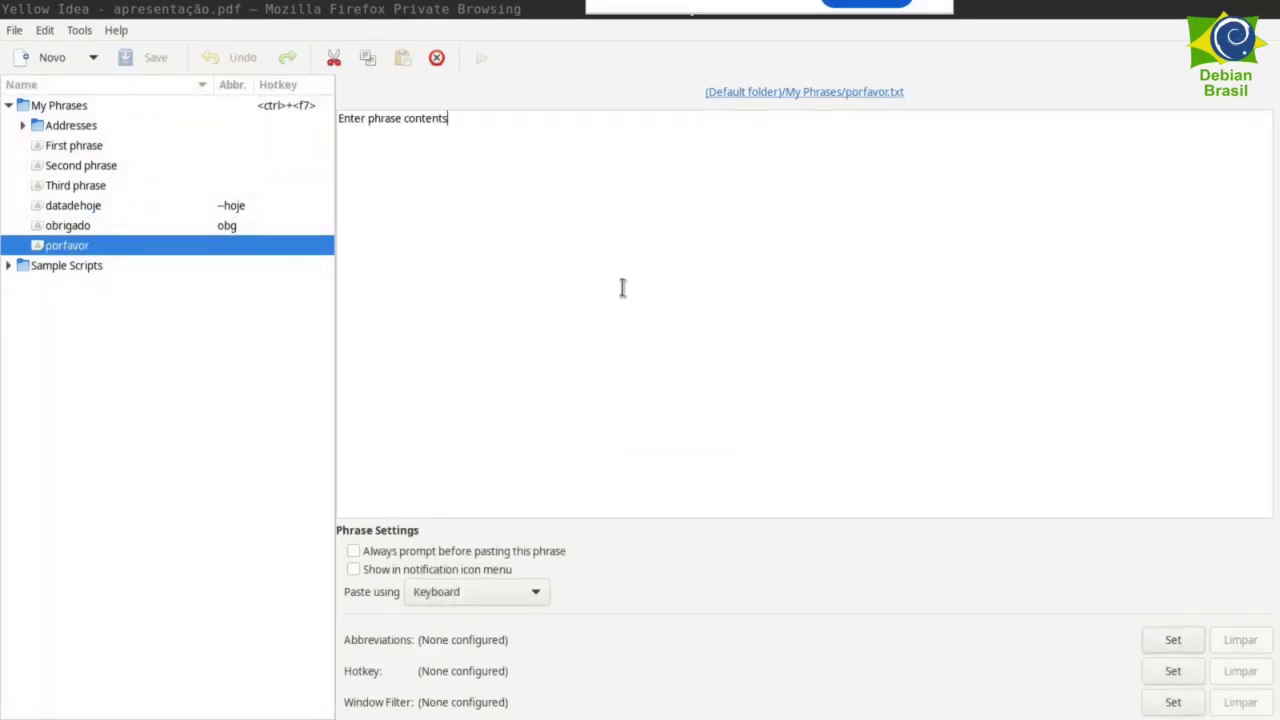
- Replace the placeholder contents of the porfavor phrase with "Por favor"
{"action": "key", "text": "ctrl+a"}
{"action": "type", "text": "P"}
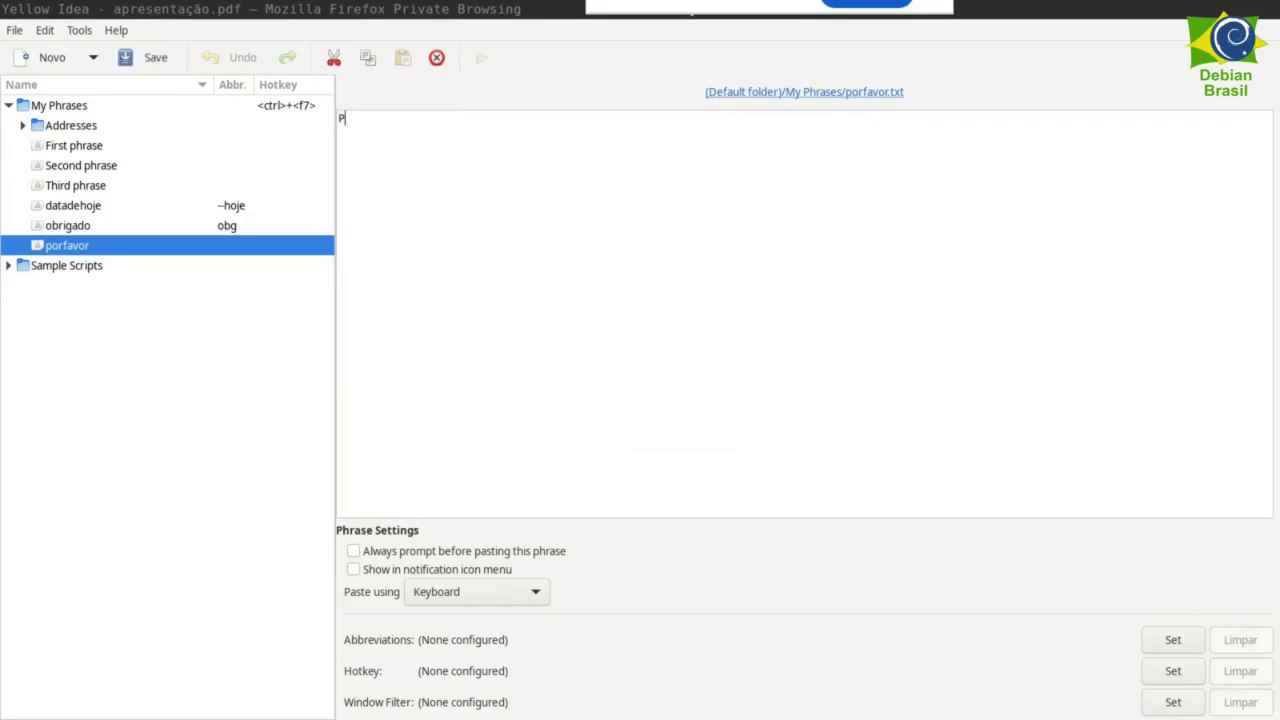
{"action": "type", "text": "por fav"}
{"action": "key", "text": "BackSpace"}
{"action": "key", "text": "BackSpace"}
{"action": "key", "text": "BackSpace"}
{"action": "key", "text": "BackSpace"}
{"action": "key", "text": "BackSpace"}
{"action": "key", "text": "BackSpace"}
{"action": "key", "text": "BackSpace"}
{"action": "type", "text": "Por favor"}
- Add the abbreviation "pf" to the porfavor phrase, ignoring the case of the typed abbreviation, and save it
{"action": "left_click", "coordinate": [1158, 641]}
{"action": "left_click", "coordinate": [451, 431]}
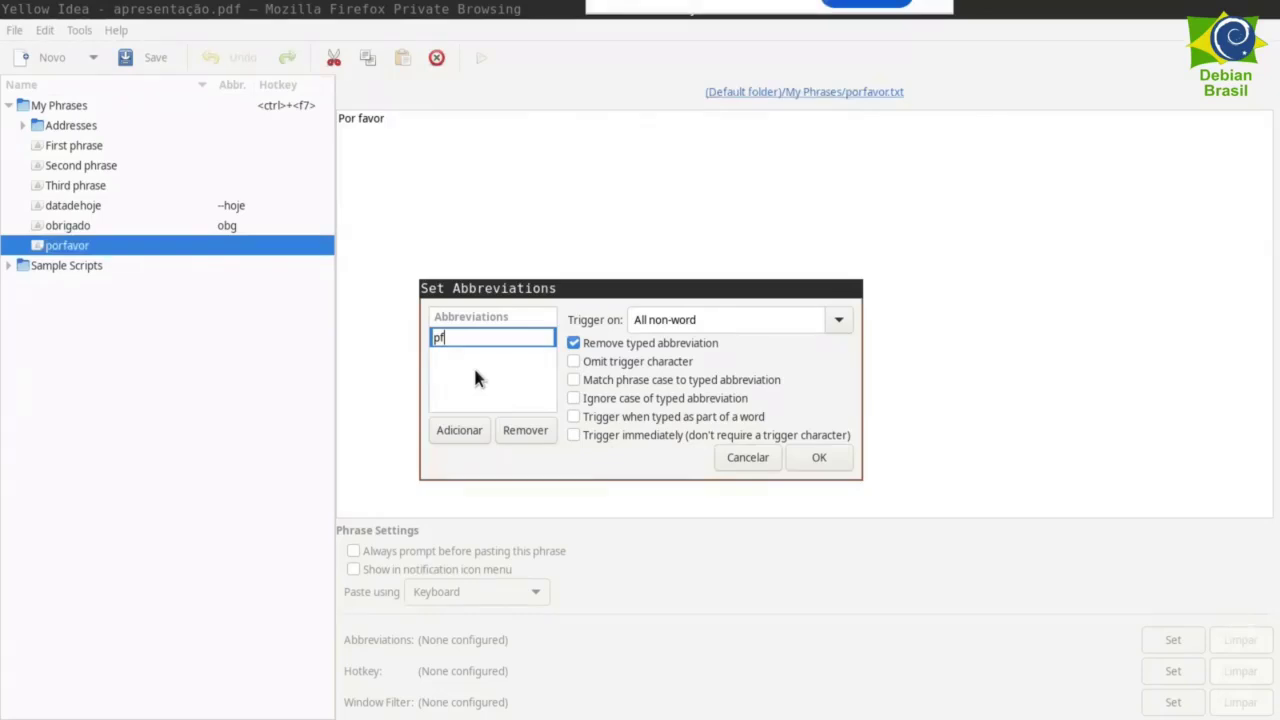
{"action": "left_click", "coordinate": [449, 428]}
{"action": "type", "text": "pf"}
{"action": "key", "text": "Return"}
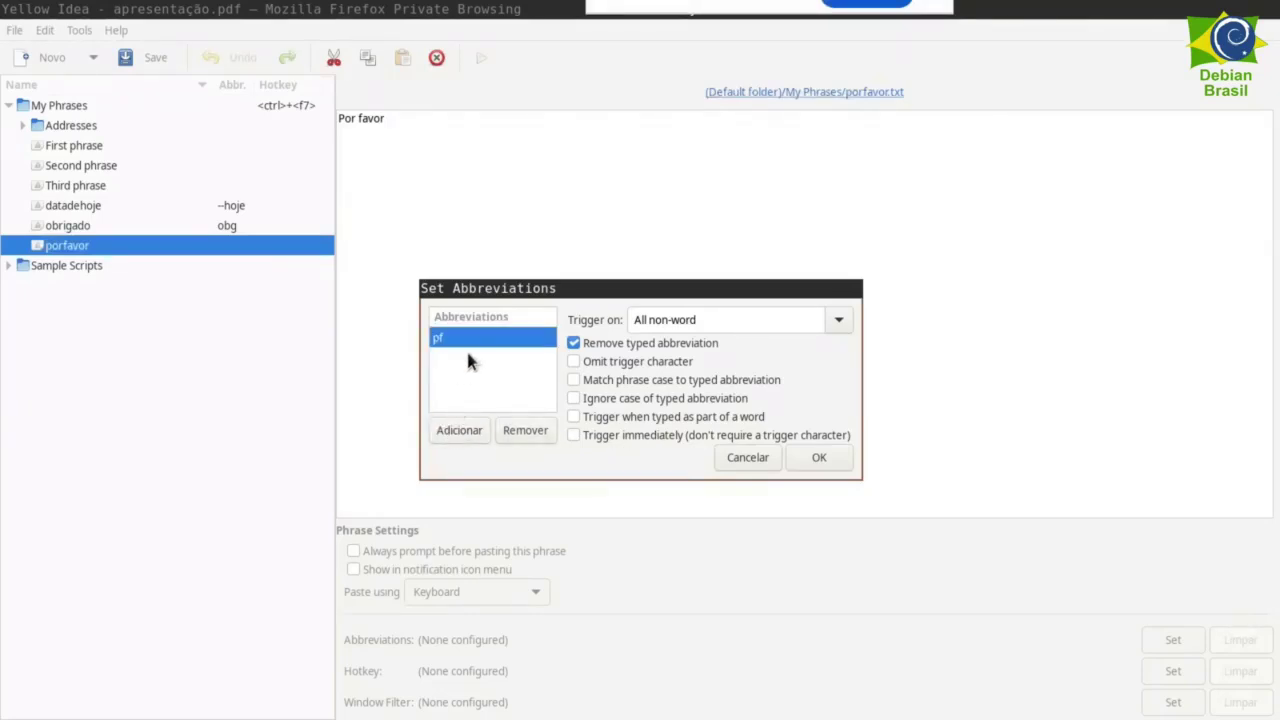
{"action": "left_click", "coordinate": [574, 398]}
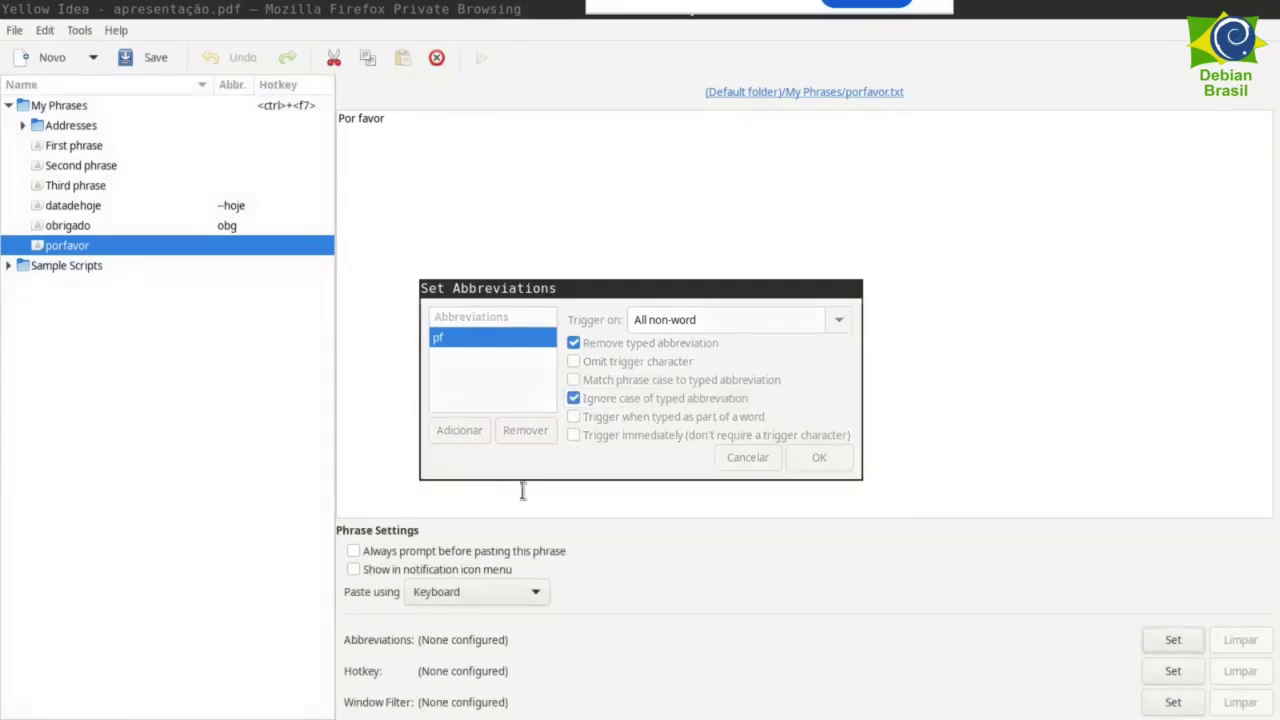
{"action": "left_click", "coordinate": [580, 436]}
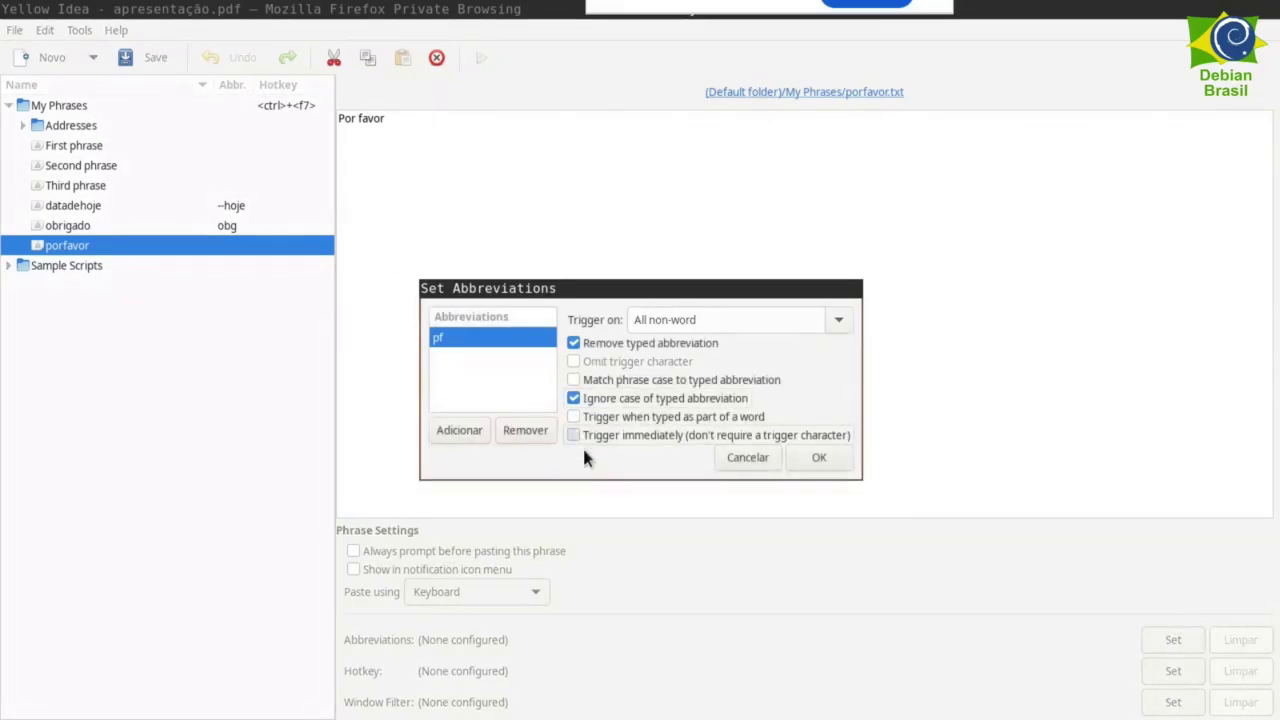
{"action": "left_click", "coordinate": [825, 461]}
{"action": "key", "text": "ctrl+s"}
- Open Mousepad again and enter the filler lines "lfkjlsadfjlasdjf" and "lkdfjasdlfjkasjdf"
{"action": "key", "text": "ctrl+space"}
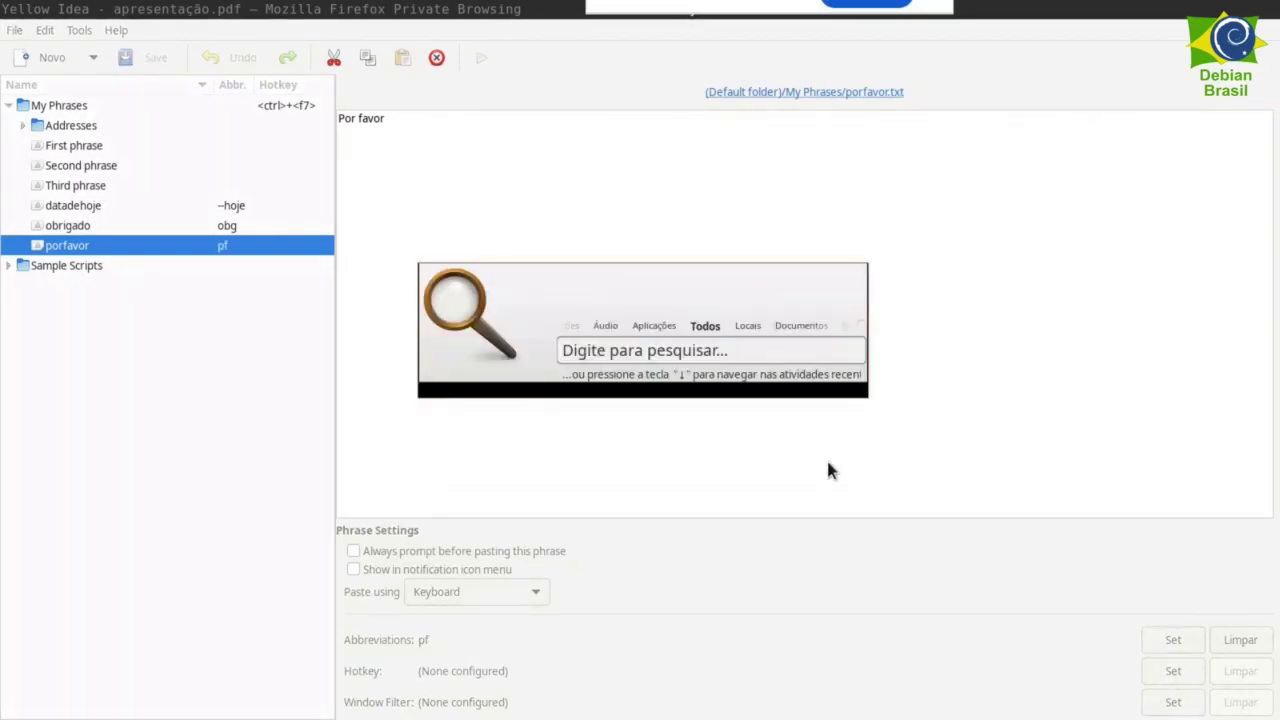
{"action": "type", "text": "mouse"}
{"action": "key", "text": "Return"}
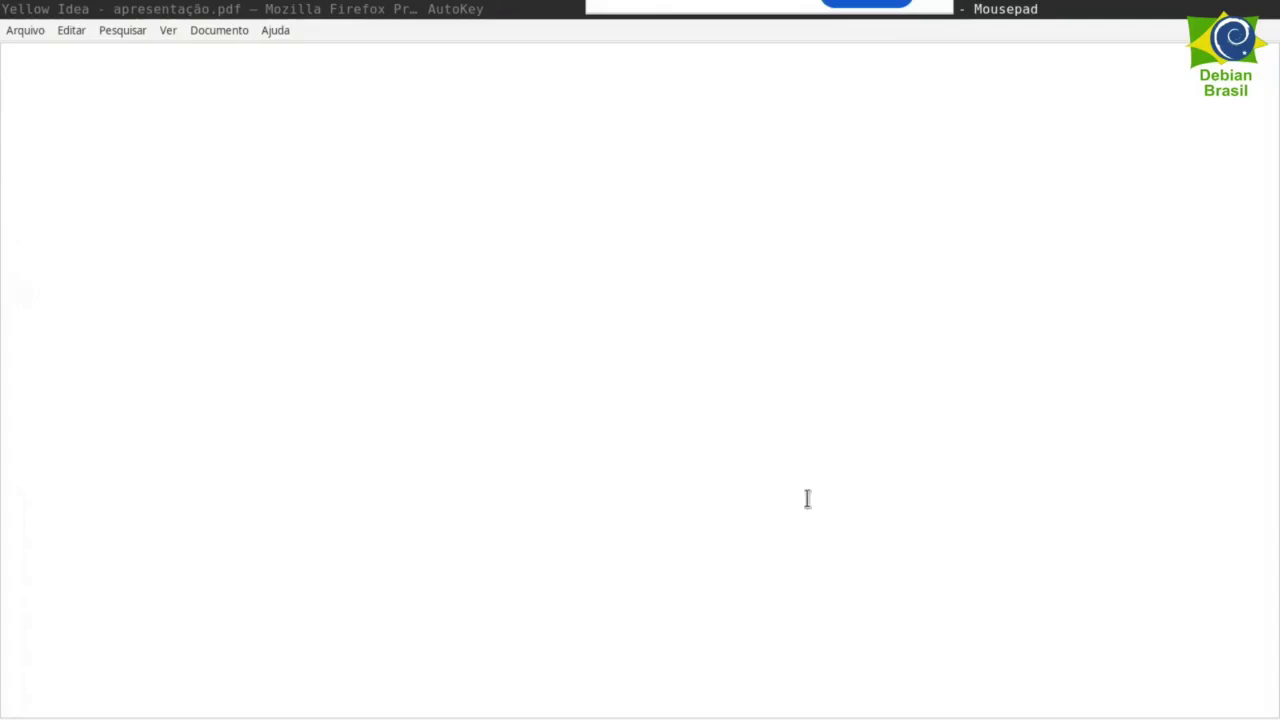
{"action": "type", "text": "lfkjlsadfjlasdjf"}
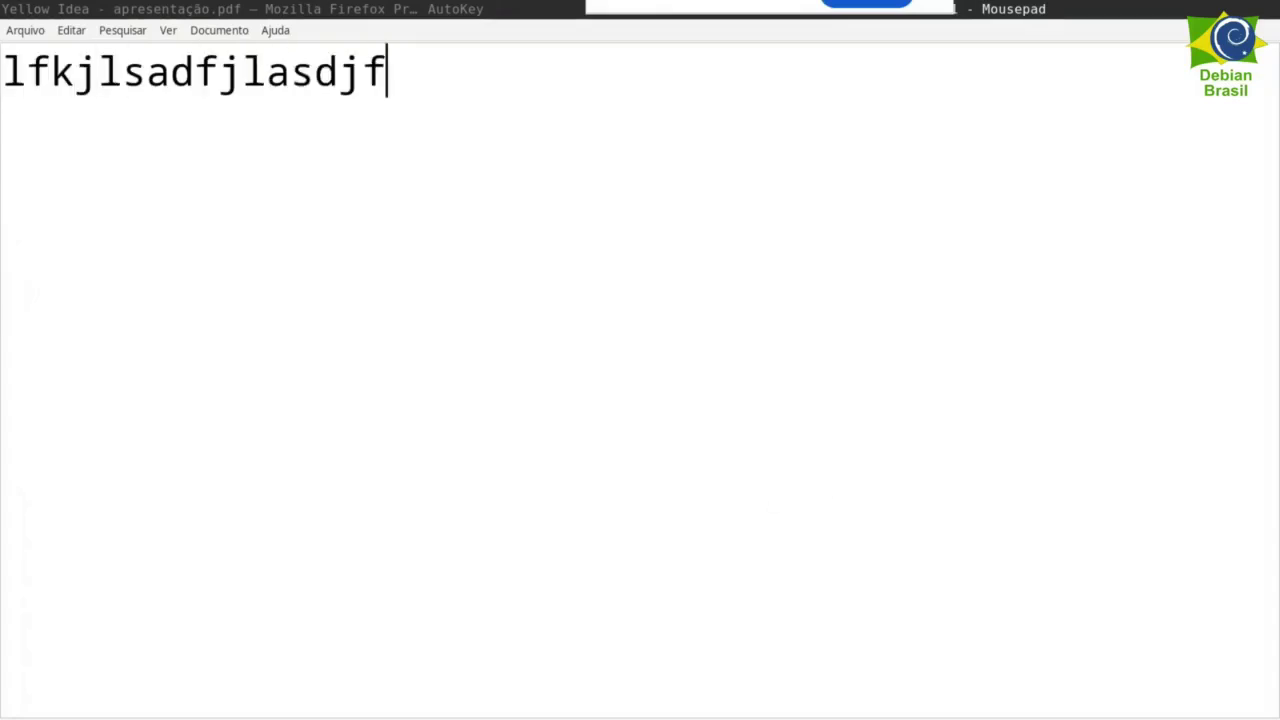
{"action": "key", "text": "Return"}
{"action": "type", "text": "lkdfjasdlfjkasjdf"}
{"action": "key", "text": "Return"}
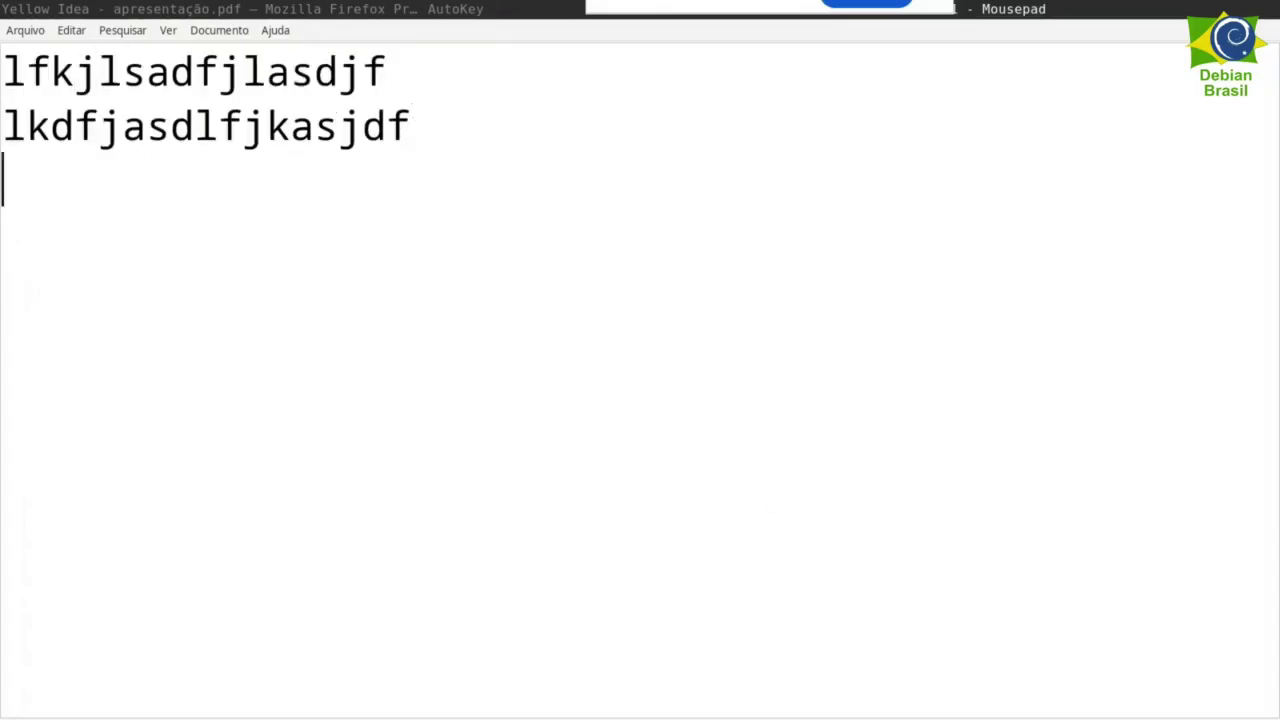
- Expand the pf abbreviation on the third line, add filler text after it, and close Mousepad without saving
{"action": "type", "text": "Por favor"}
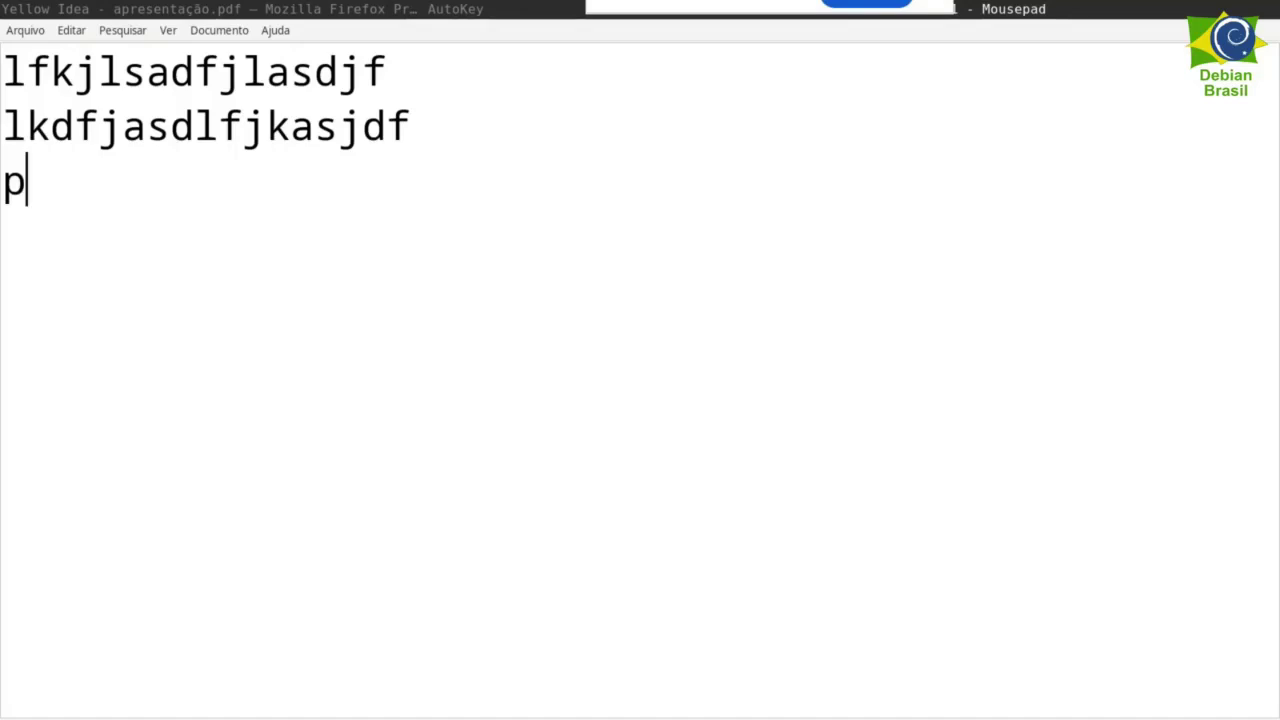
{"action": "type", "text": ", lskdfjasldkjflsdajf"}
{"action": "key", "text": "Return"}
{"action": "type", "text": "sadflkjlas"}
{"action": "key", "text": "ctrl+q"}
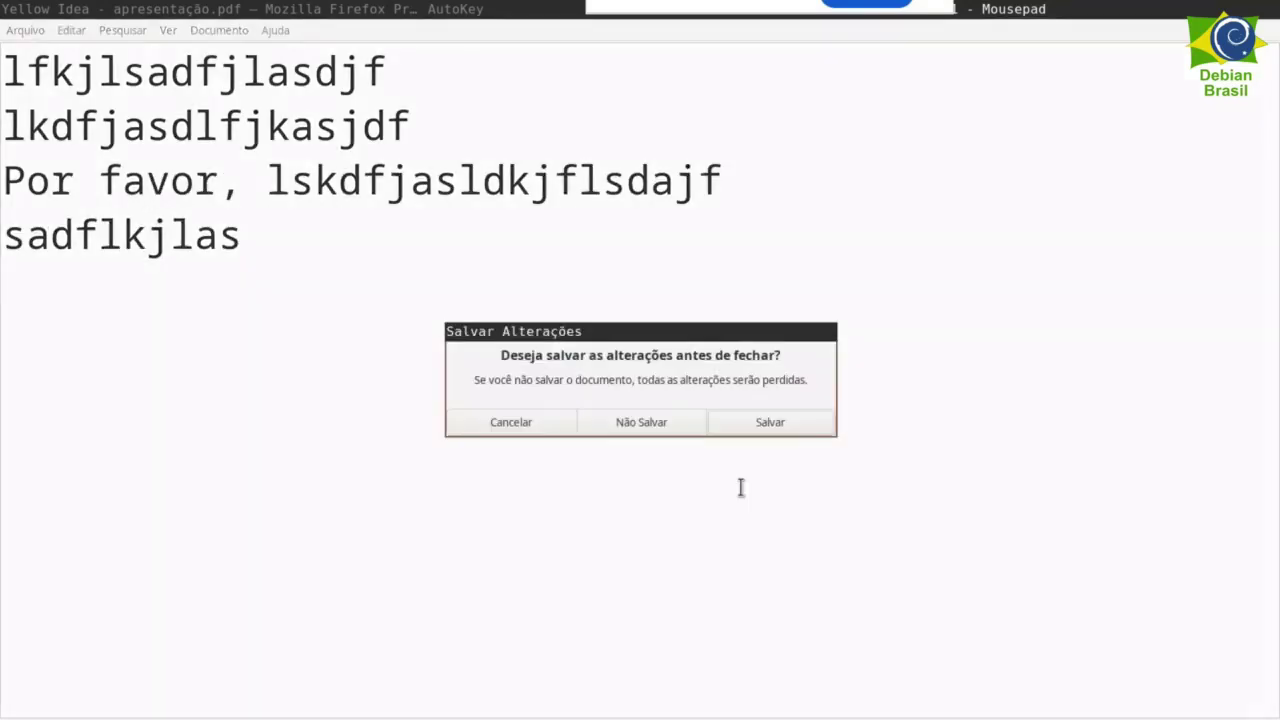
{"action": "left_click", "coordinate": [642, 424]}
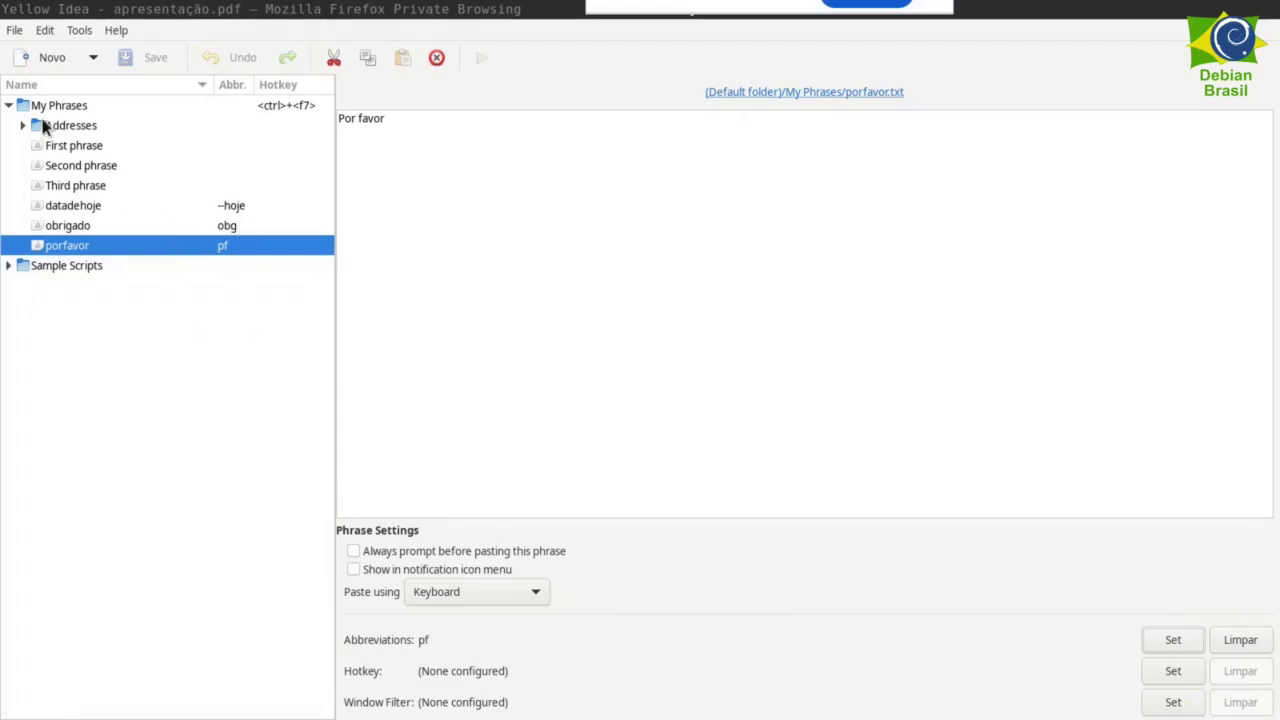
- Create a new phrase named "email1" in the My Phrases folder
{"action": "left_click", "coordinate": [52, 60]}
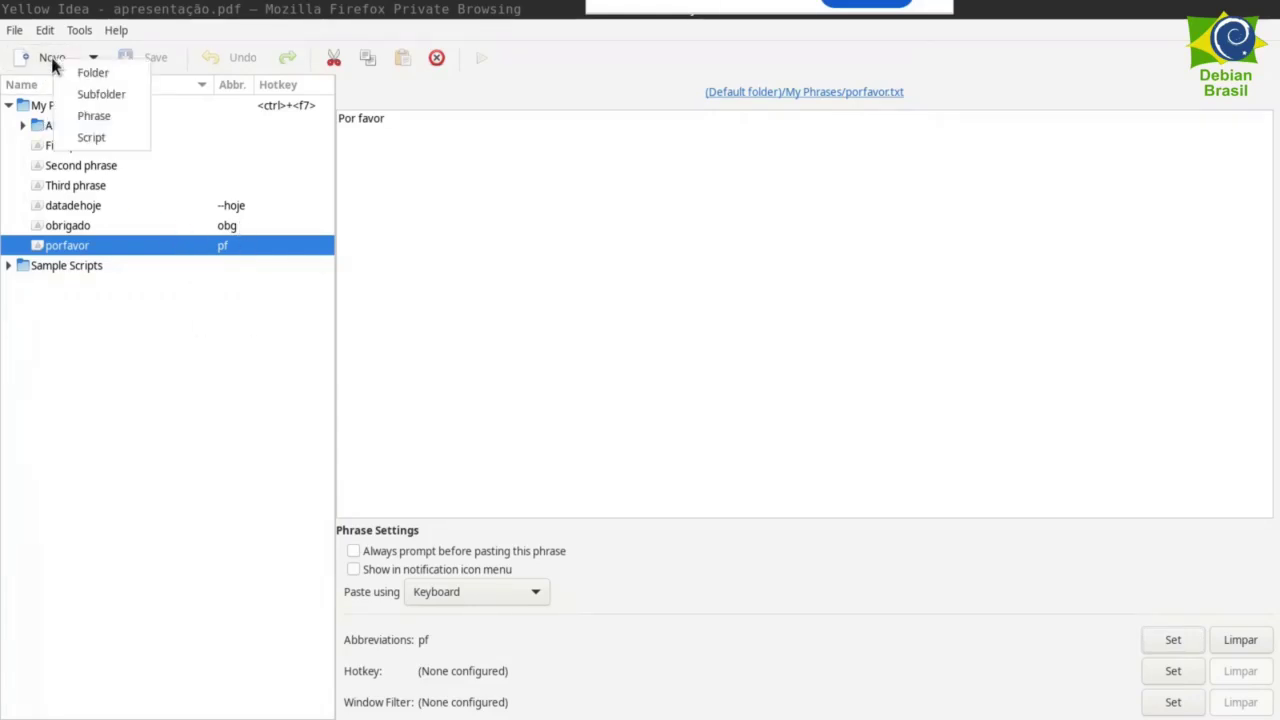
{"action": "left_click", "coordinate": [94, 116]}
{"action": "type", "text": "w"}
{"action": "key", "text": "BackSpace"}
{"action": "type", "text": "email"}
{"action": "key", "text": "Return"}
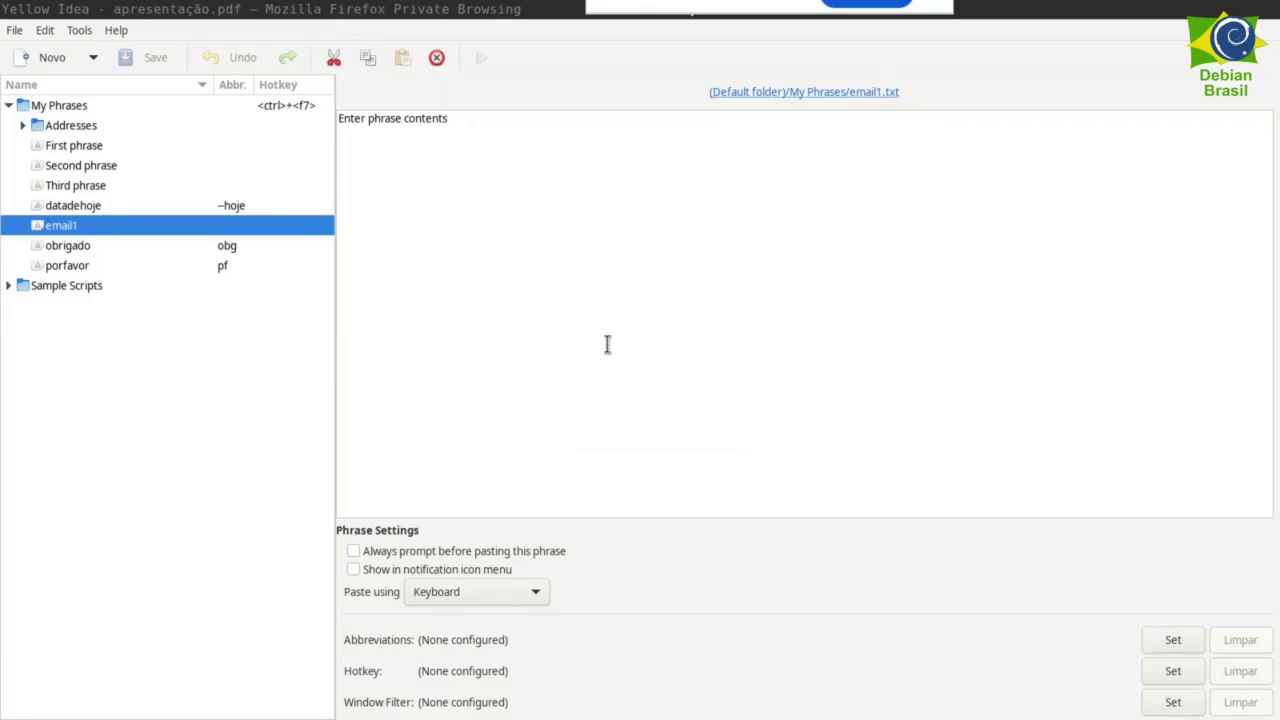
- Replace the placeholder contents of email1 with "Solicito por favor que me mande o relatório XXXXXX para encaminhamentos."
{"action": "type", "text": "Socicito por faovr,"}
{"action": "key", "text": "BackSpace"}
{"action": "key", "text": "BackSpace"}
{"action": "key", "text": "BackSpace"}
{"action": "key", "text": "BackSpace"}
{"action": "type", "text": "vor que me mande o relat"}
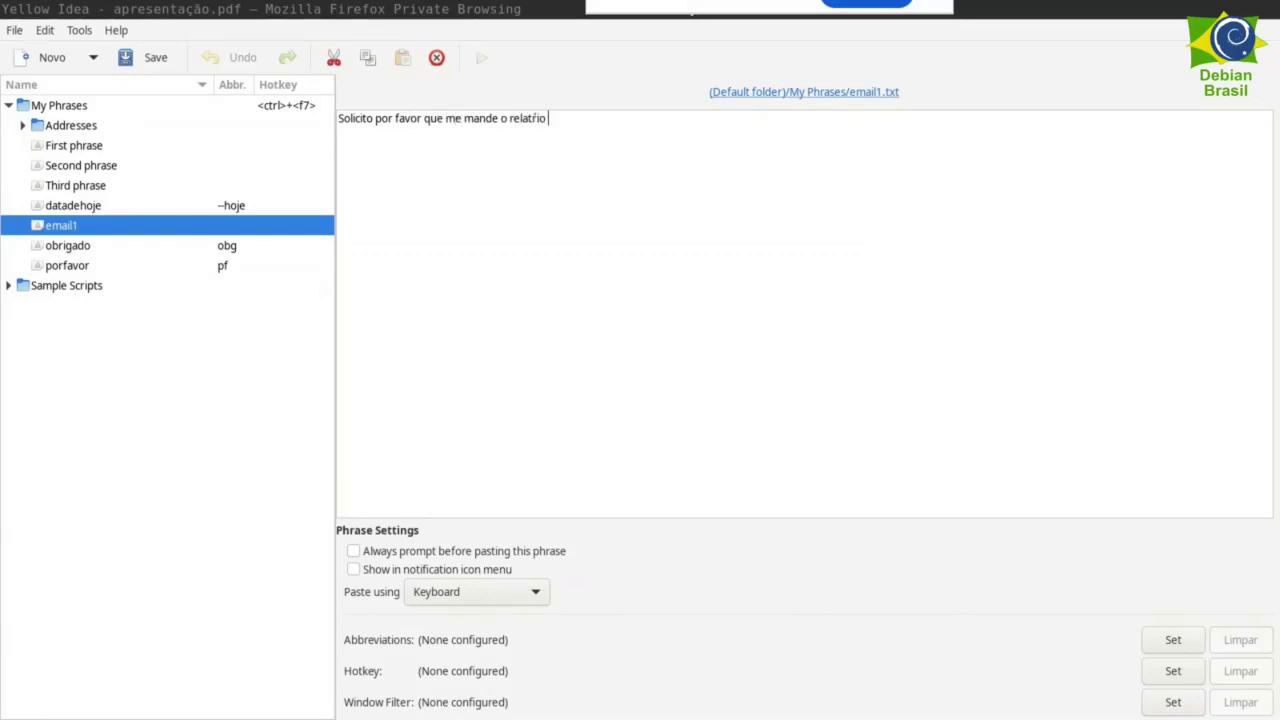
{"action": "type", "text": "ório XXXXXX"}
{"action": "key", "text": "BackSpace"}
{"action": "key", "text": "BackSpace"}
{"action": "key", "text": "BackSpace"}
{"action": "key", "text": "BackSpace"}
{"action": "type", "text": "XXX para encaminhamentos. "}
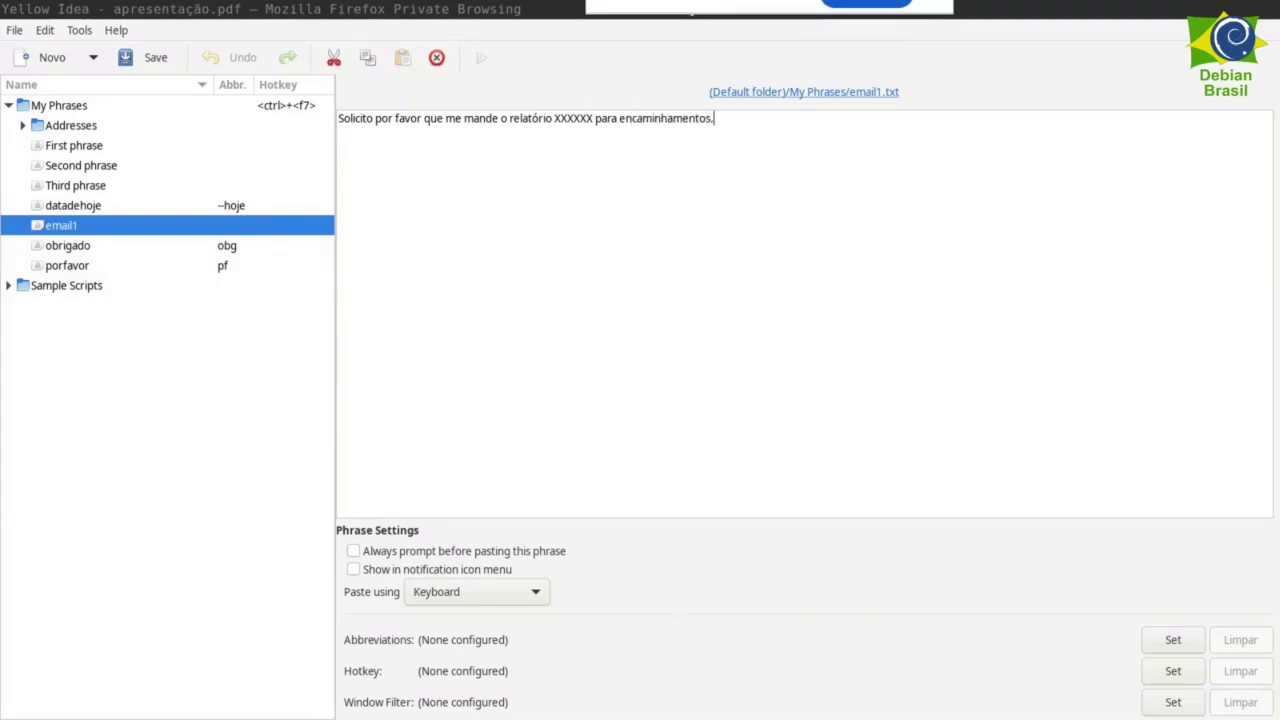
- End the email1 phrase with "Saudações," and the sender's first name on separate lines
{"action": "type", "text": "Saudações,"}
{"action": "key", "text": "Return"}
{"action": "type", "text": "Thiago"}
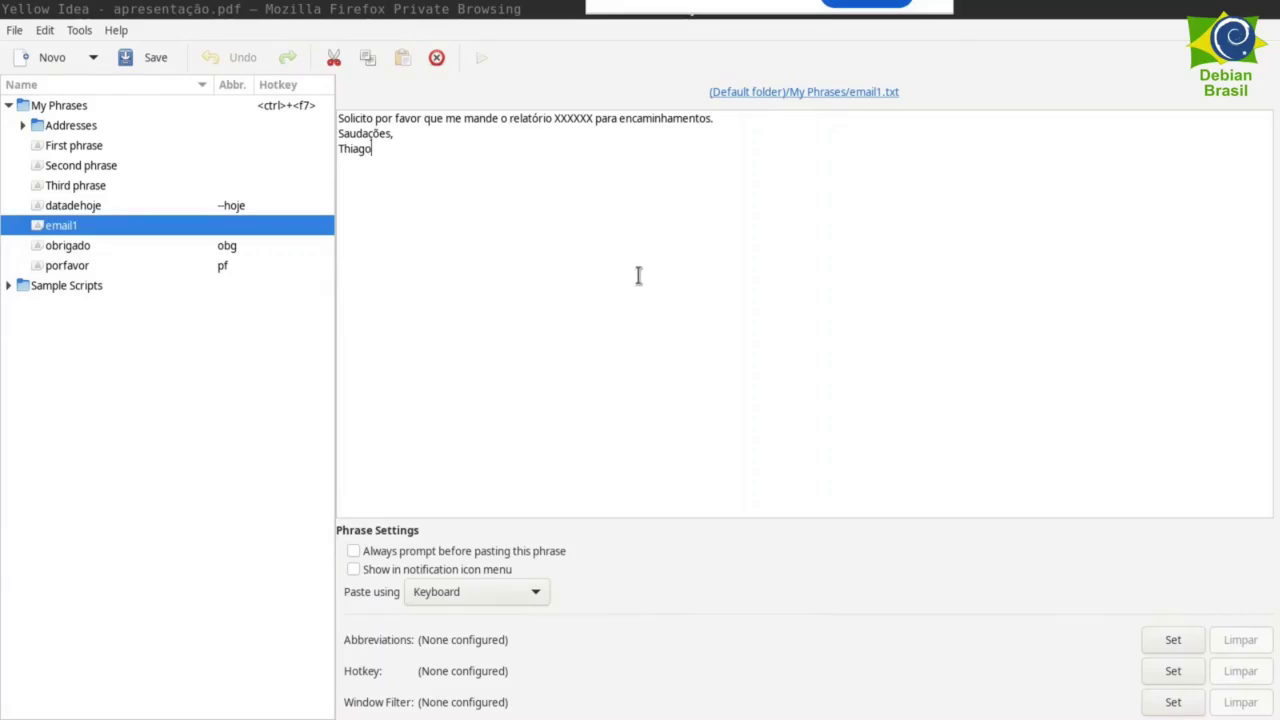
- Add the abbreviation "--email1" to the email1 phrase, ignoring typed case and triggering immediately, and save it
{"action": "left_click", "coordinate": [1172, 644]}
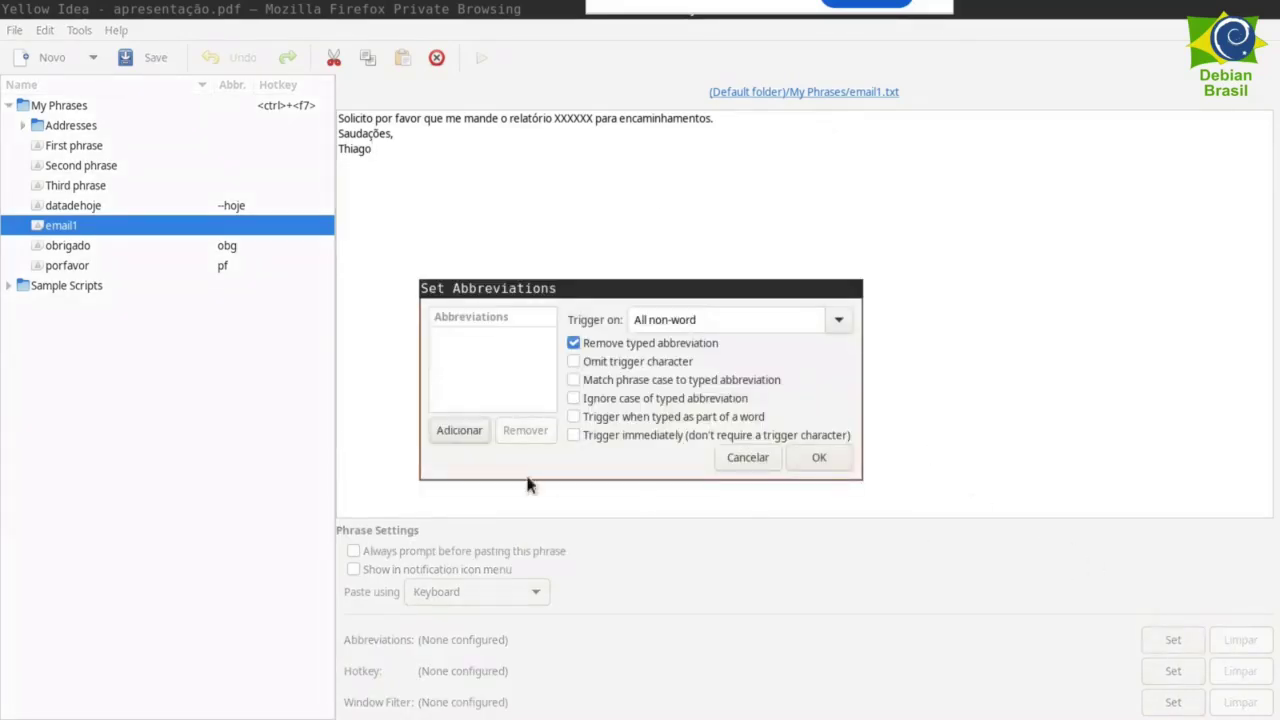
{"action": "left_click", "coordinate": [461, 434]}
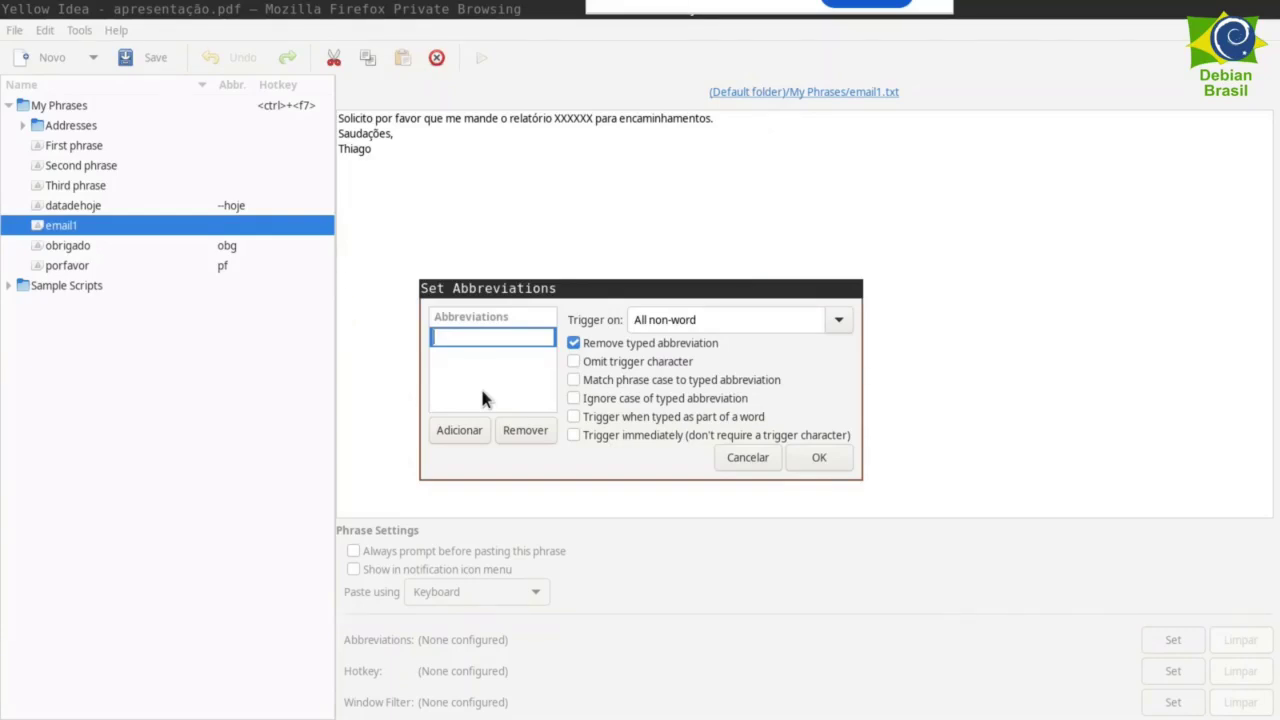
{"action": "type", "text": "c"}
{"action": "key", "text": "BackSpace"}
{"action": "type", "text": "--email1"}
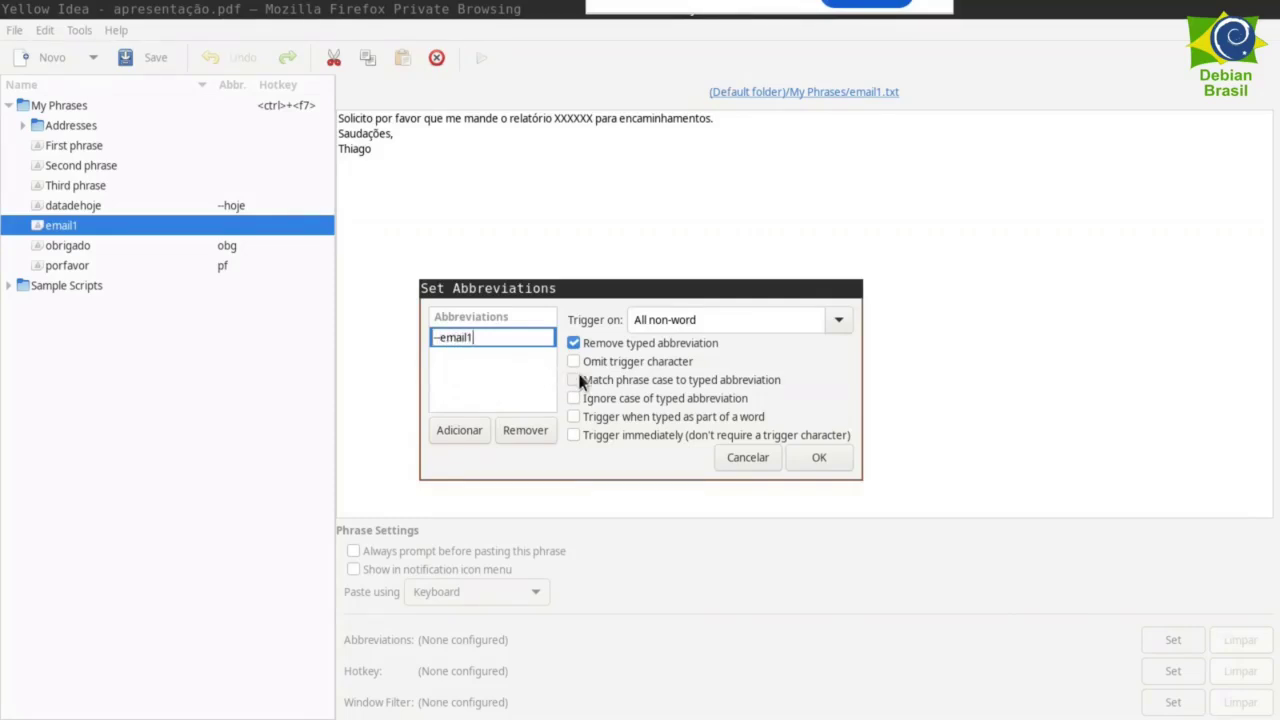
{"action": "key", "text": "Return"}
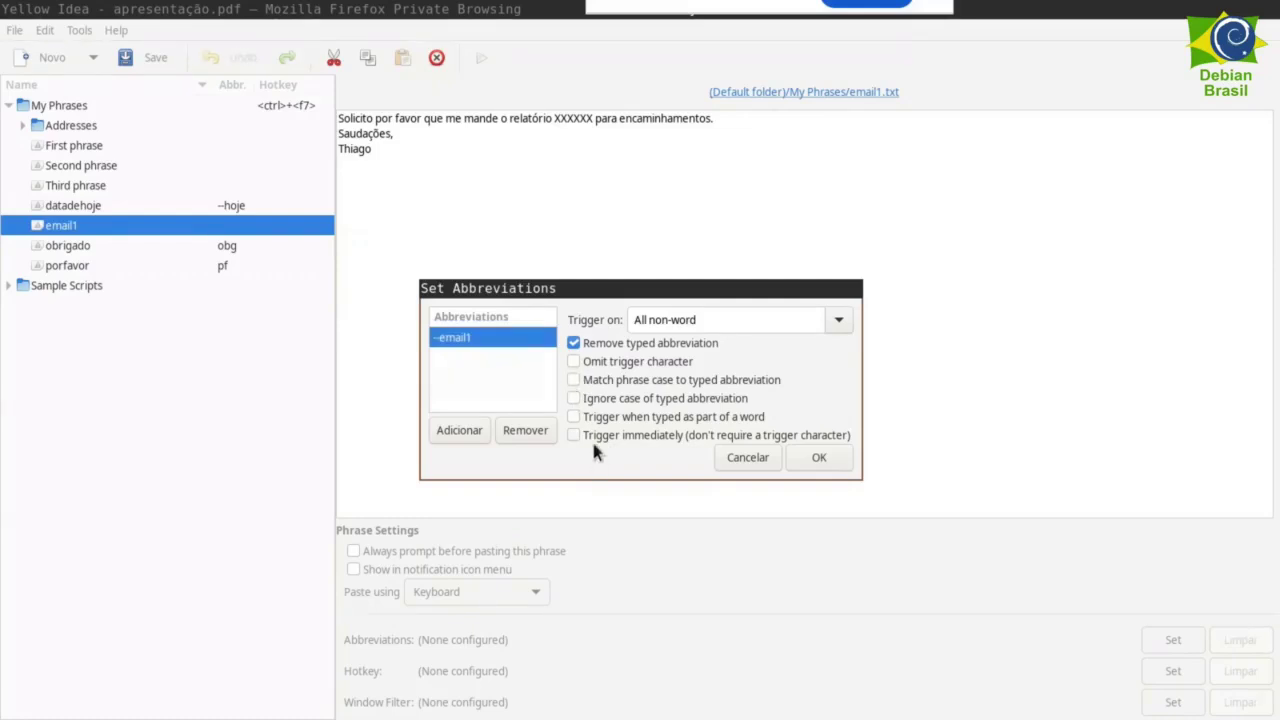
{"action": "left_click", "coordinate": [574, 398]}
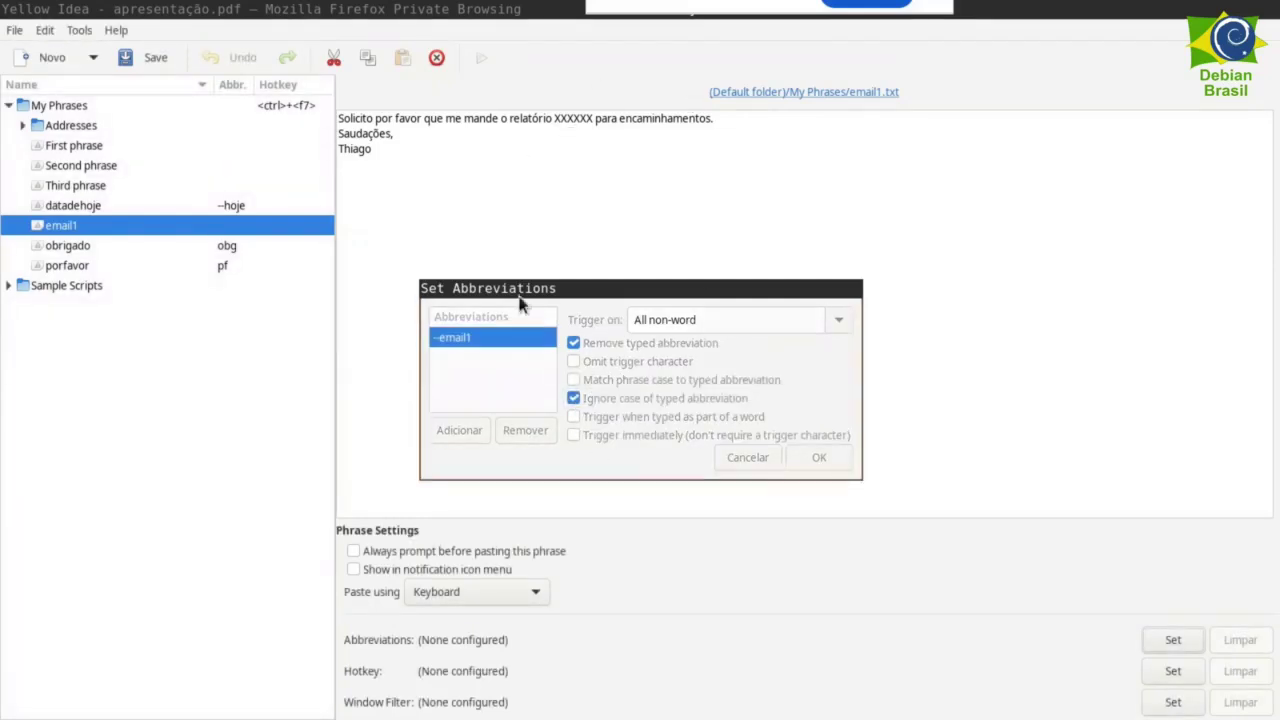
{"action": "left_click", "coordinate": [573, 435]}
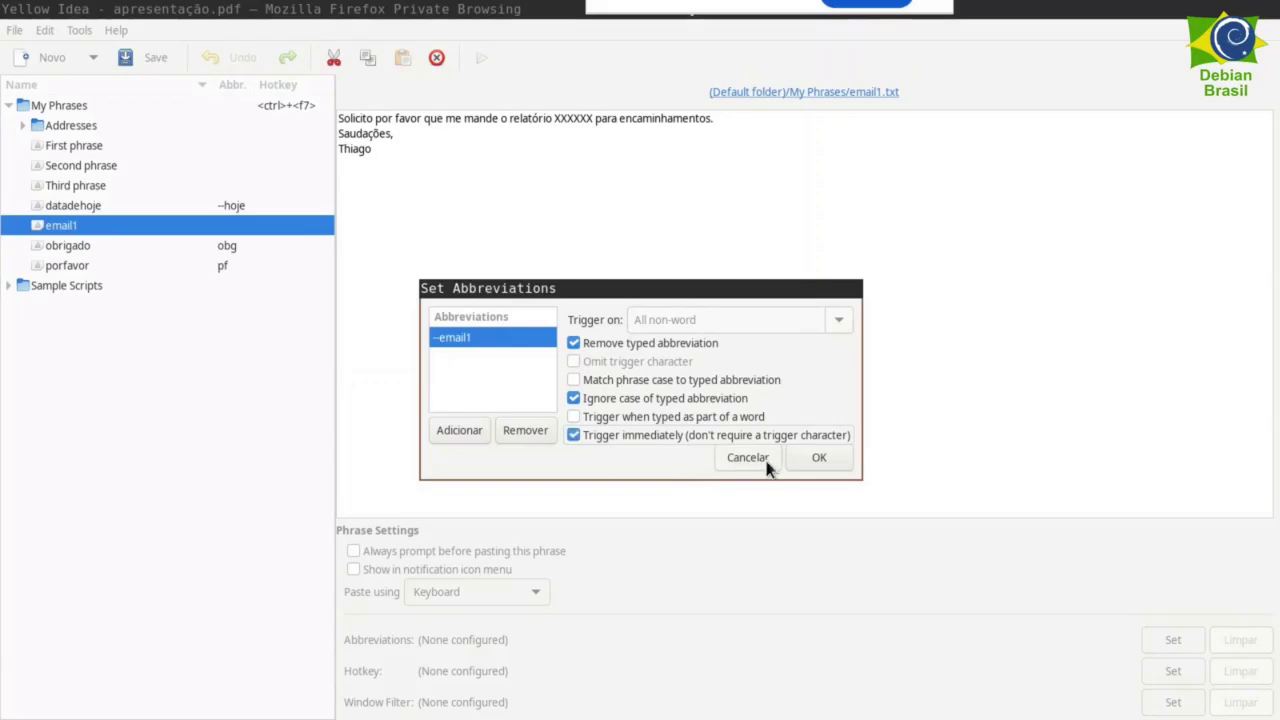
{"action": "left_click", "coordinate": [826, 460]}
{"action": "key", "text": "ctrl+s"}
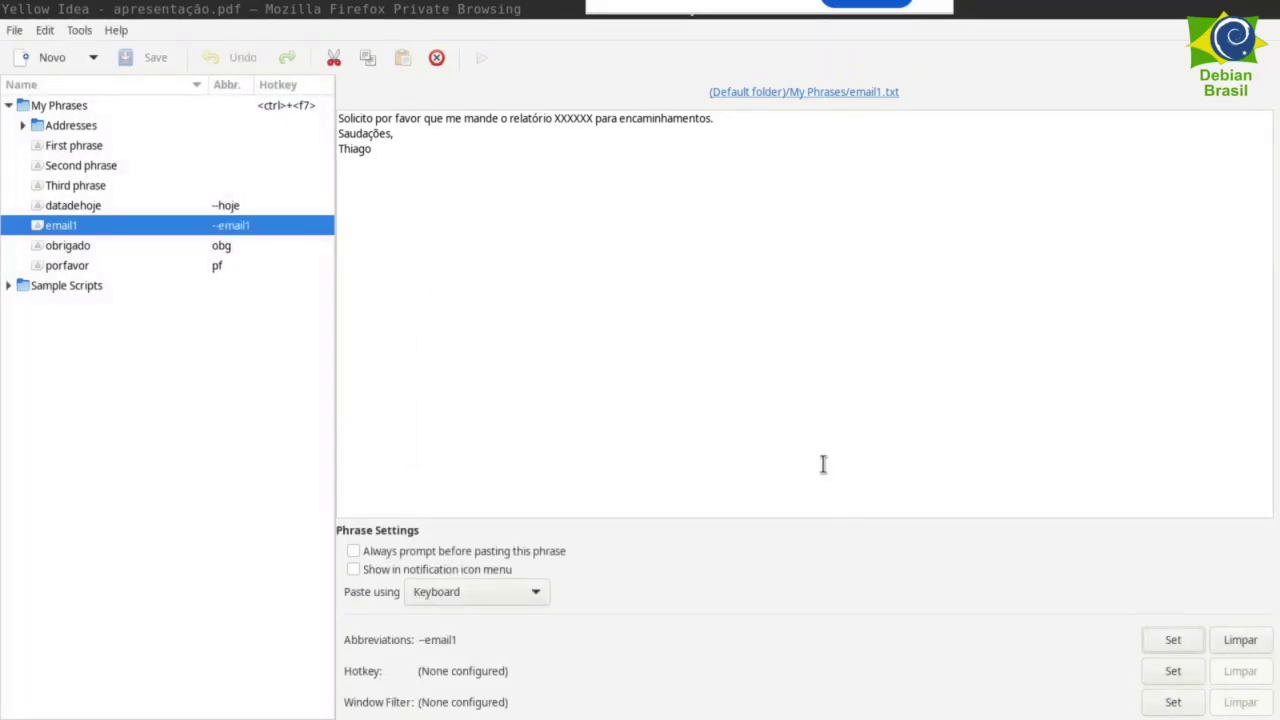
- Open Mousepad, test the --email1 abbreviation in the empty document, and close it without saving
{"action": "key", "text": "ctrl+space"}
{"action": "type", "text": "mouse"}
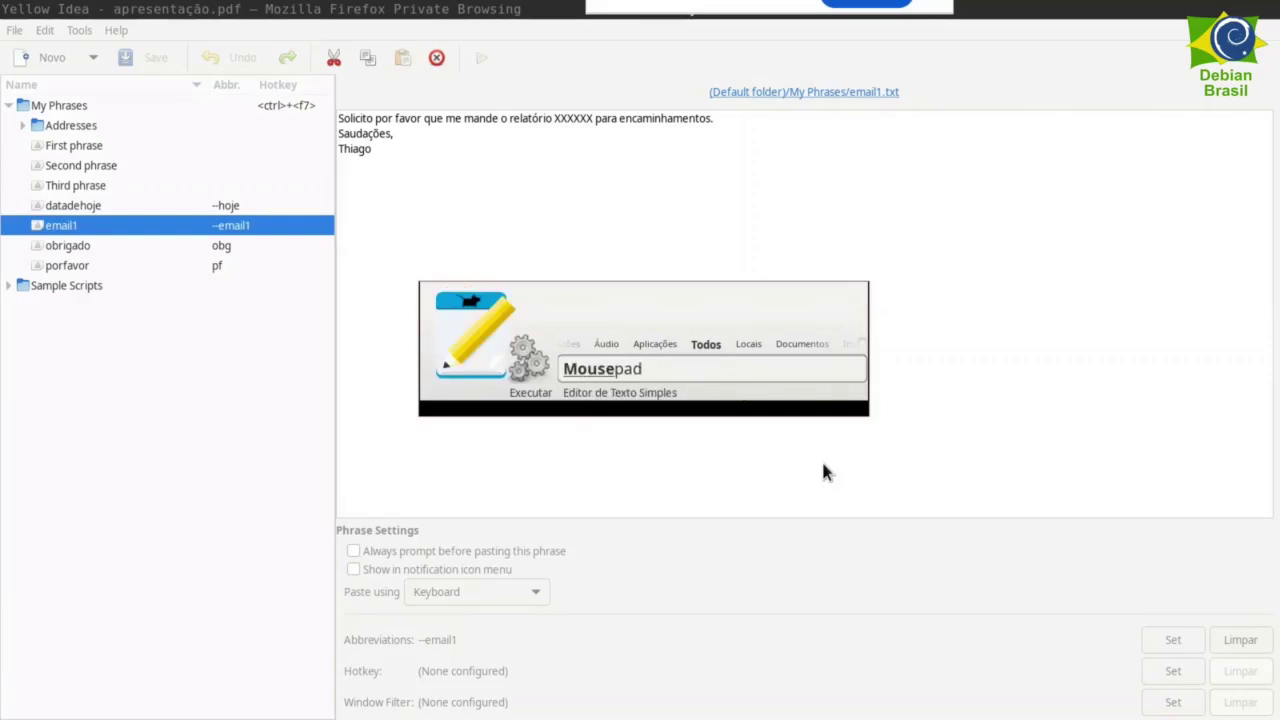
{"action": "key", "text": "Return"}
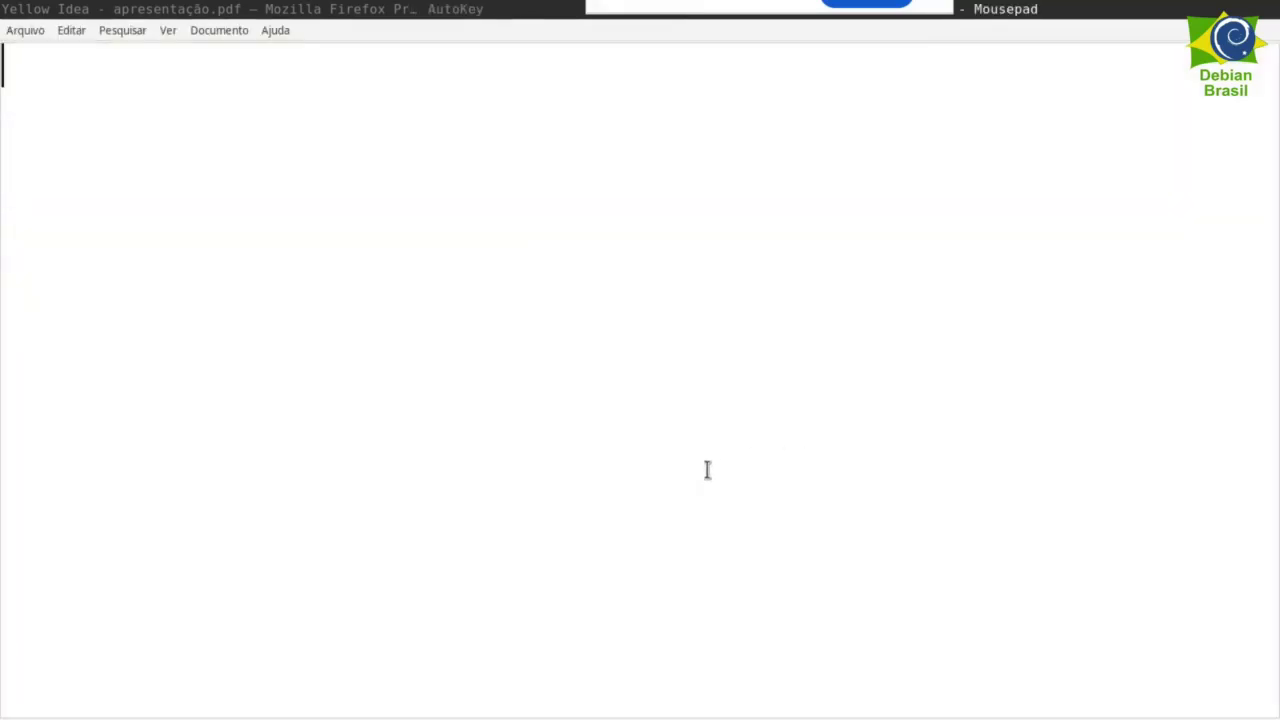
{"action": "type", "text": "--email"}
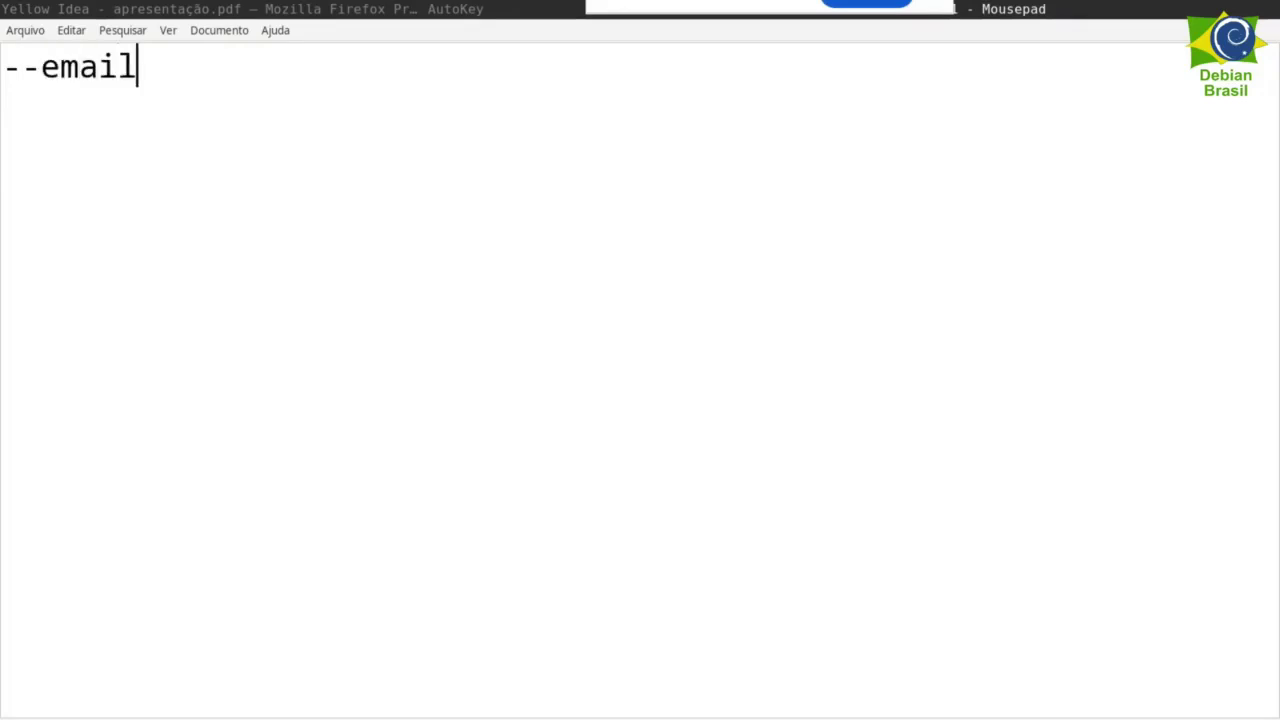
{"action": "key", "text": "space"}
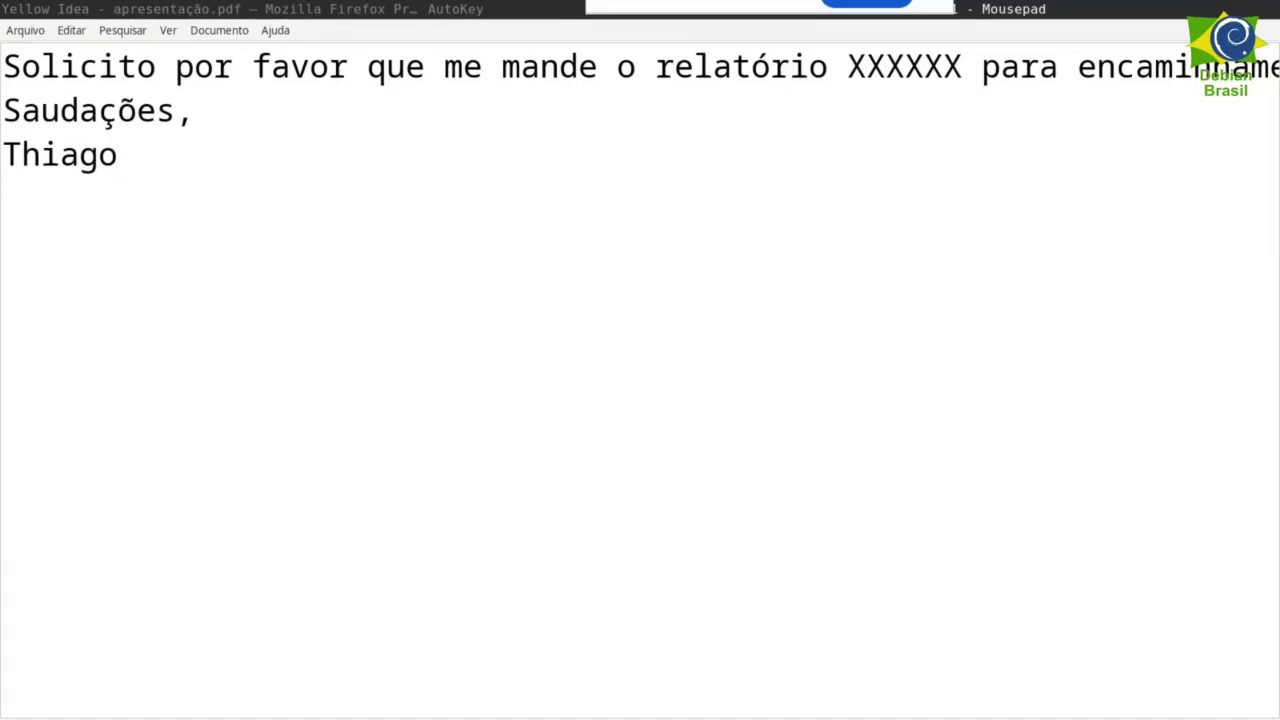
{"action": "key", "text": "ctrl+q"}
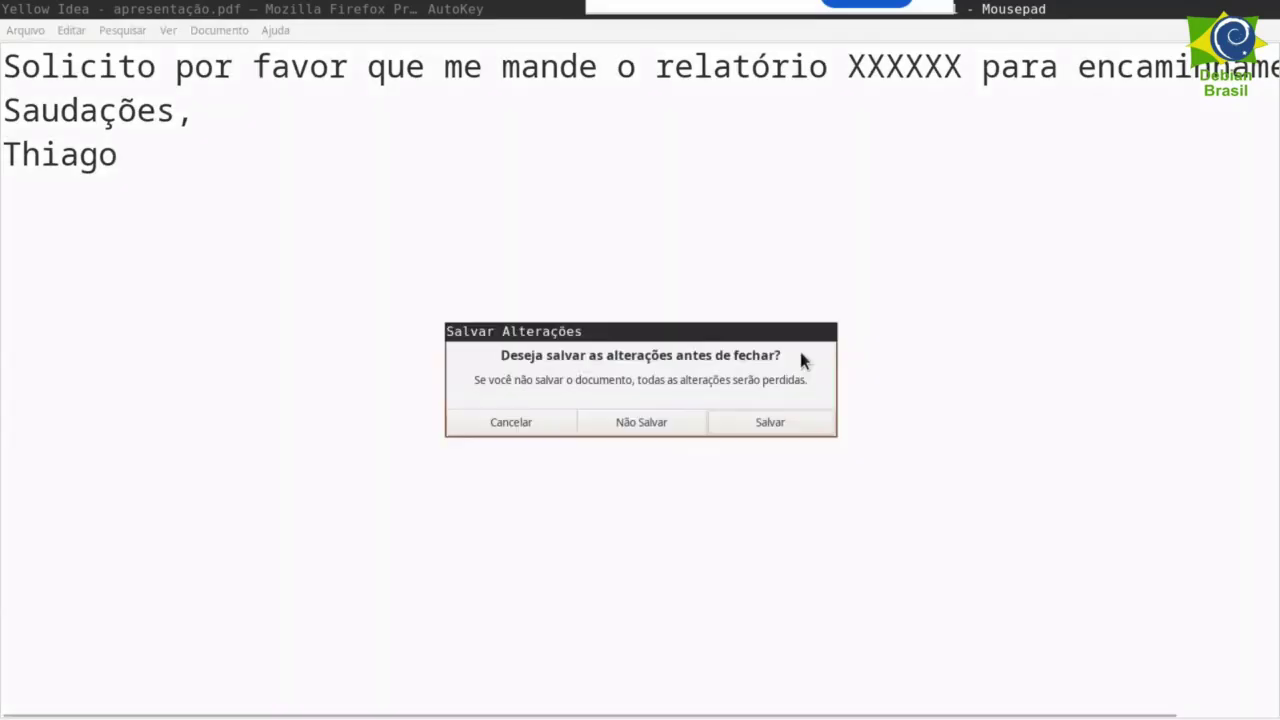
{"action": "left_click", "coordinate": [680, 428]}
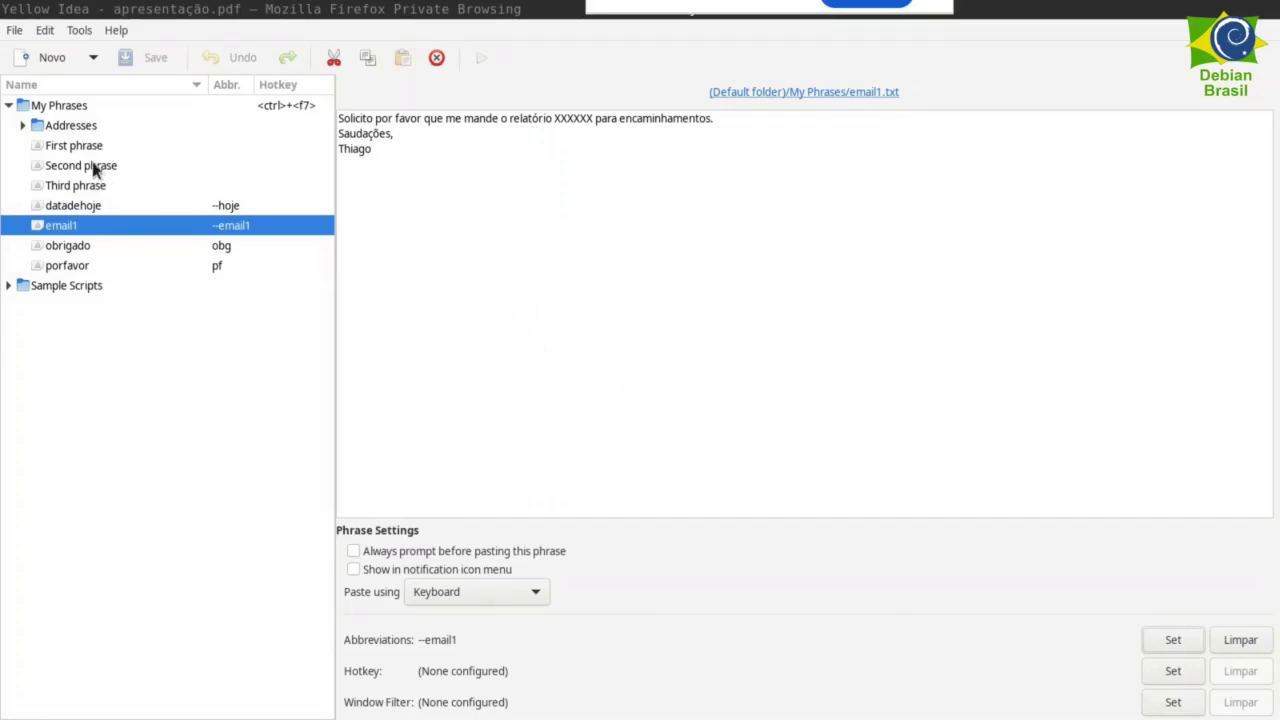
- Examine the sample scripts Abbreviation from selection, Display window info, Insert Date and List Menu, including the List Menu choices
{"action": "left_click", "coordinate": [8, 111]}
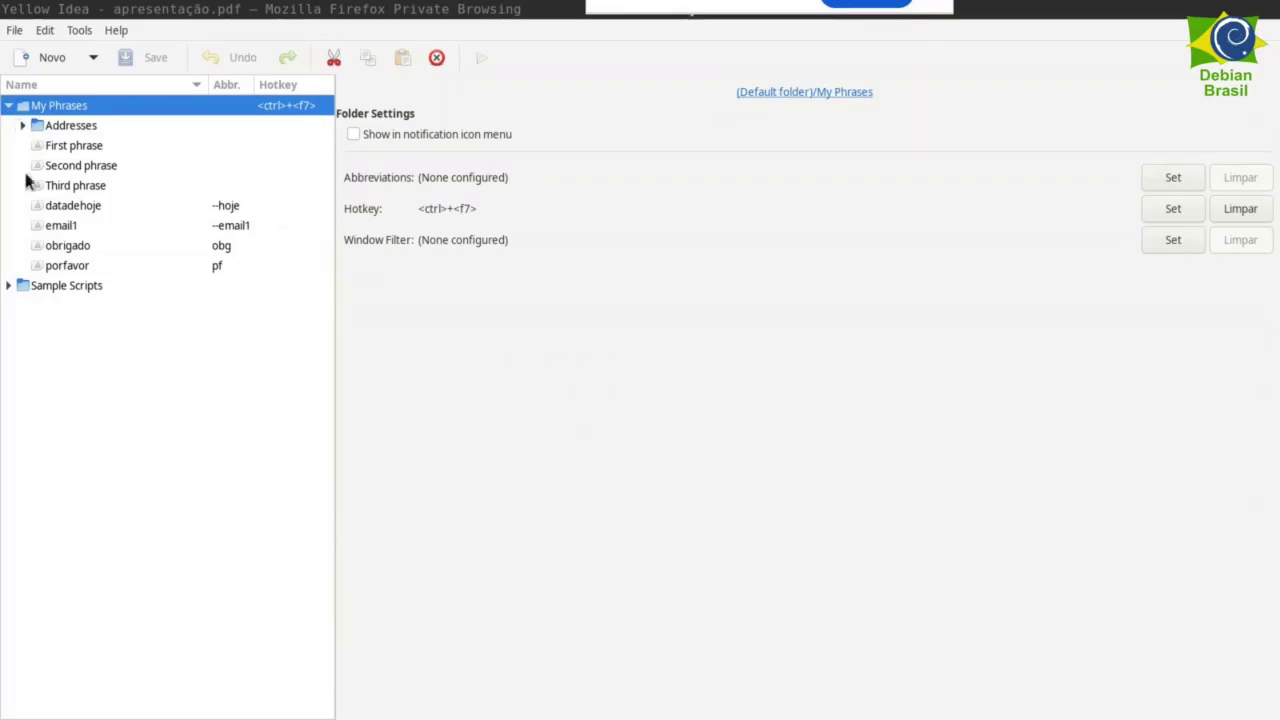
{"action": "left_click", "coordinate": [7, 286]}
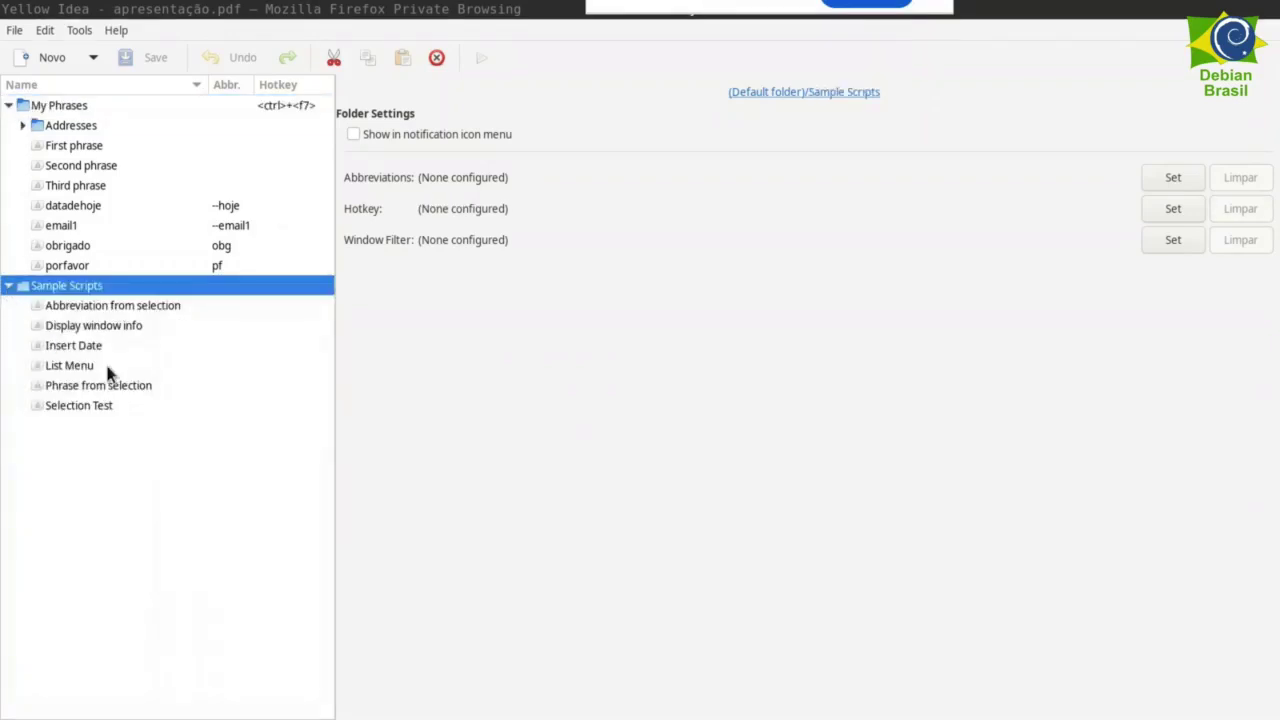
{"action": "left_click", "coordinate": [124, 306]}
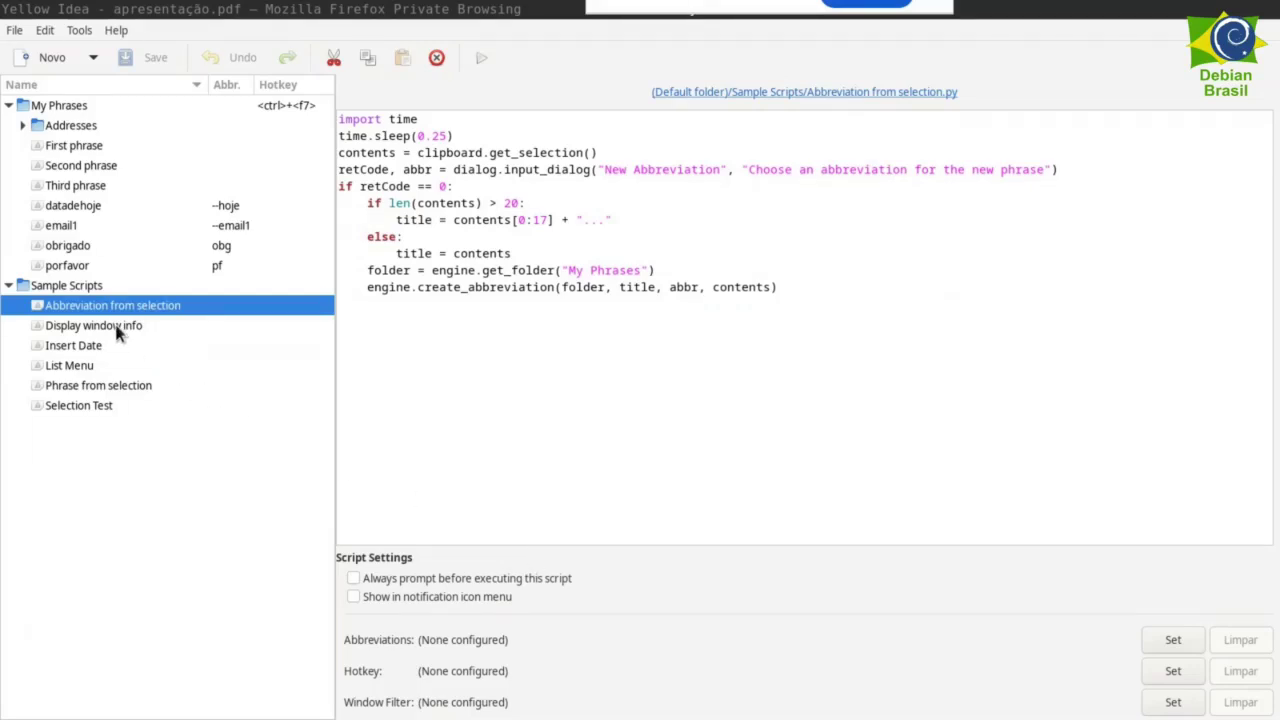
{"action": "left_click", "coordinate": [116, 330]}
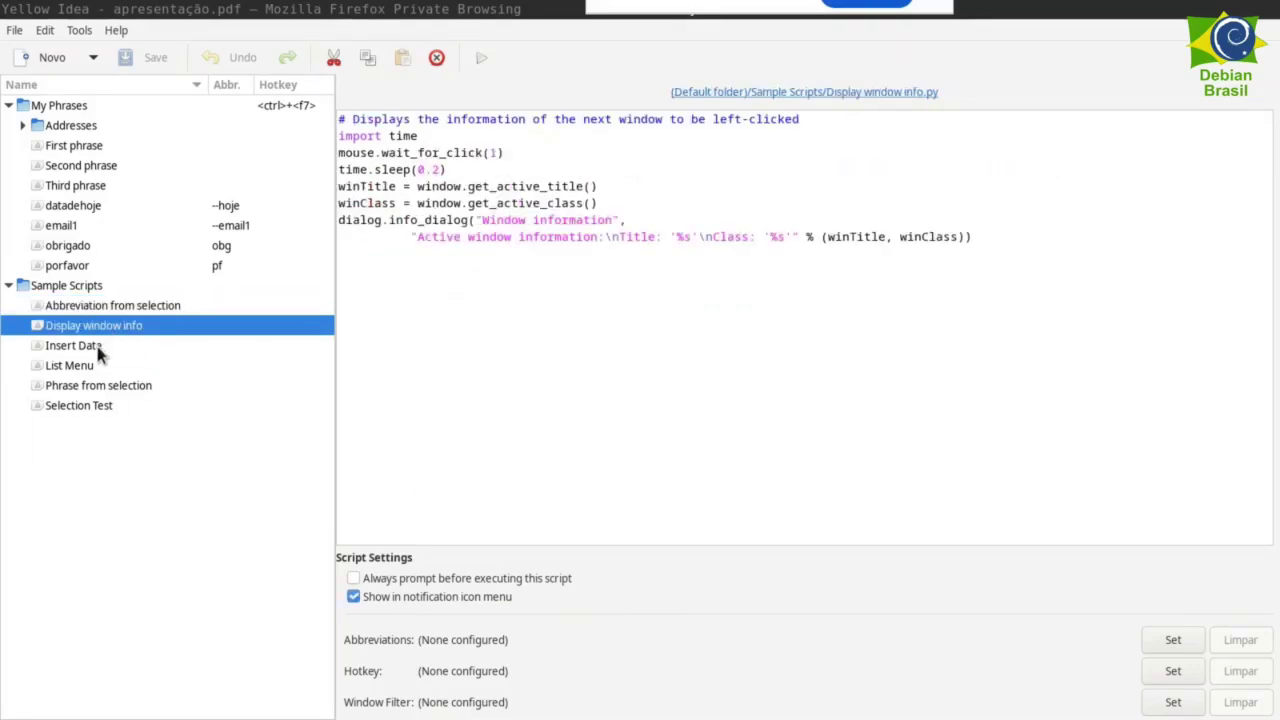
{"action": "left_click", "coordinate": [97, 346]}
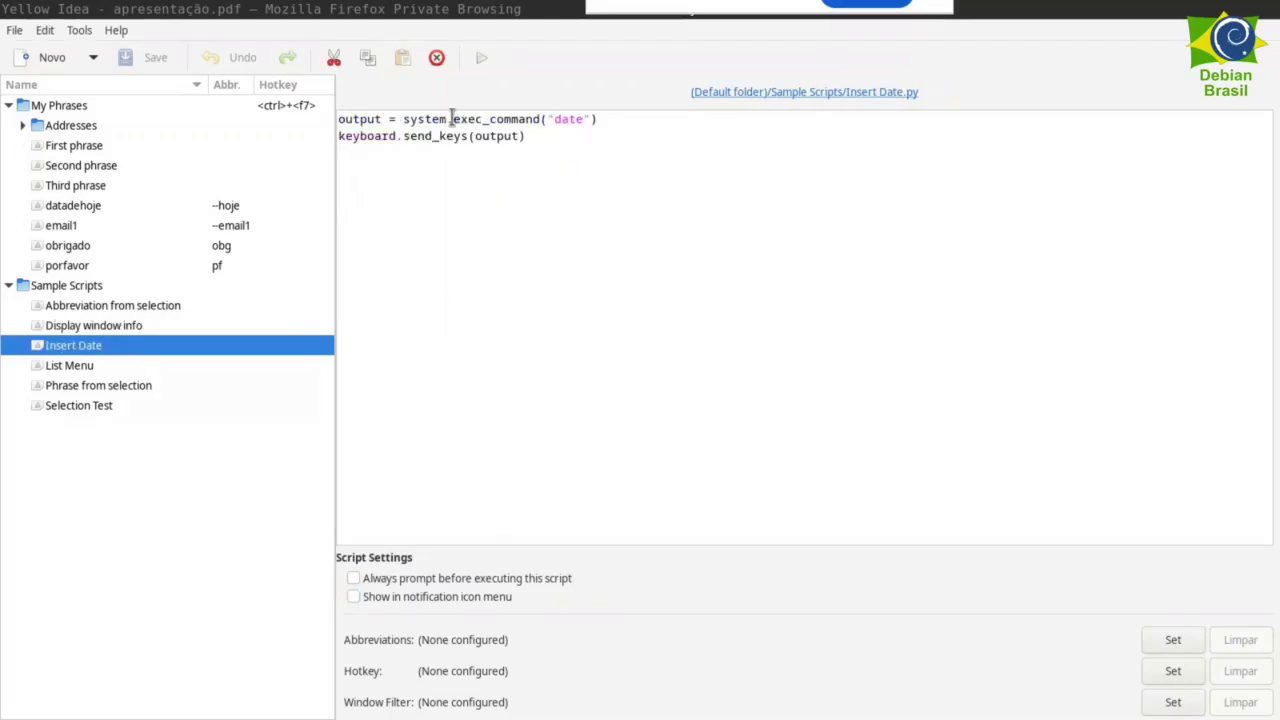
{"action": "left_click", "coordinate": [117, 367]}
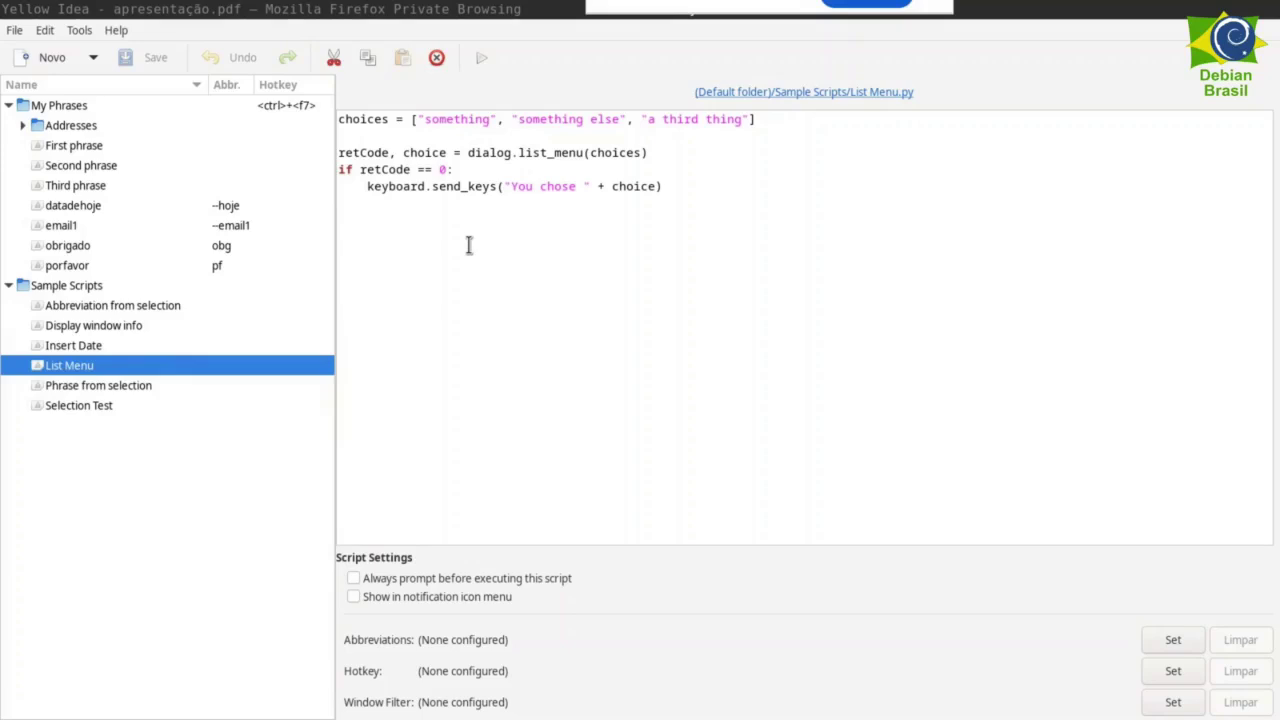
{"action": "double_click", "coordinate": [456, 119]}
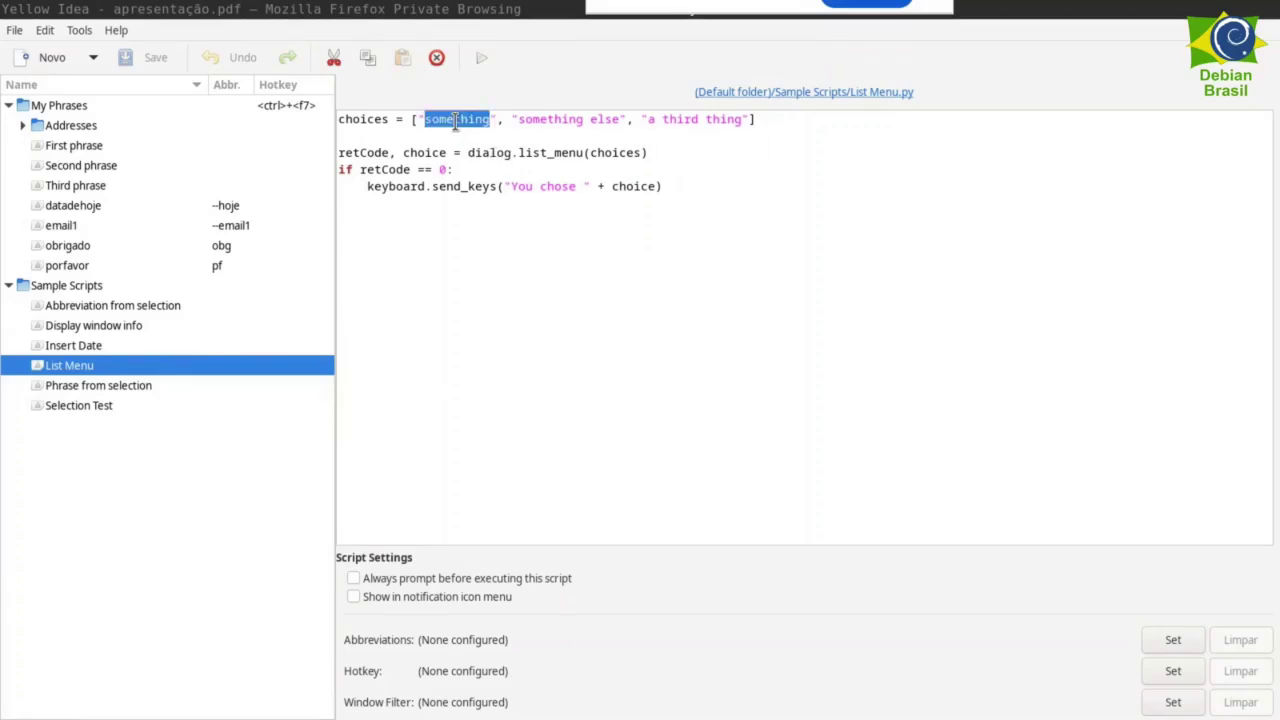
{"action": "left_click", "coordinate": [585, 119]}
{"action": "double_click", "coordinate": [583, 119]}
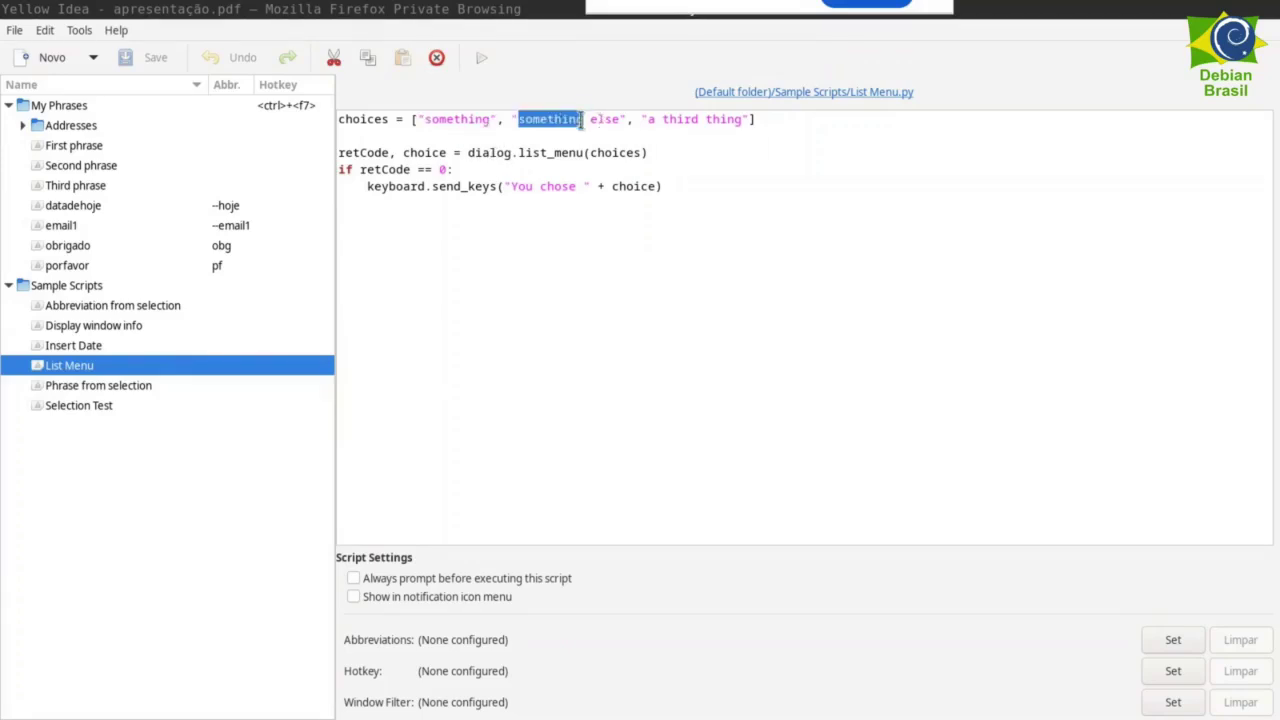
{"action": "double_click", "coordinate": [686, 119]}
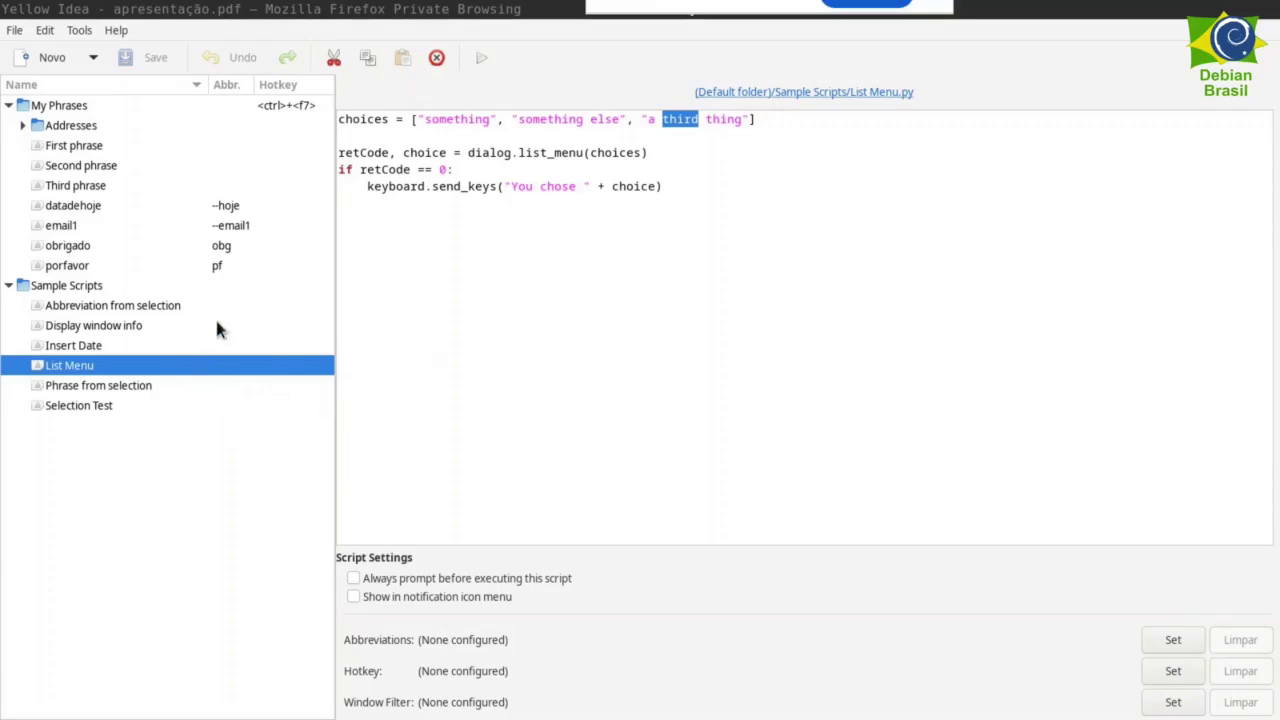
- View the datadehoje phrase, then open Mousepad and expand --hoje and --email1 with a blank line between them
{"action": "left_click", "coordinate": [203, 204]}
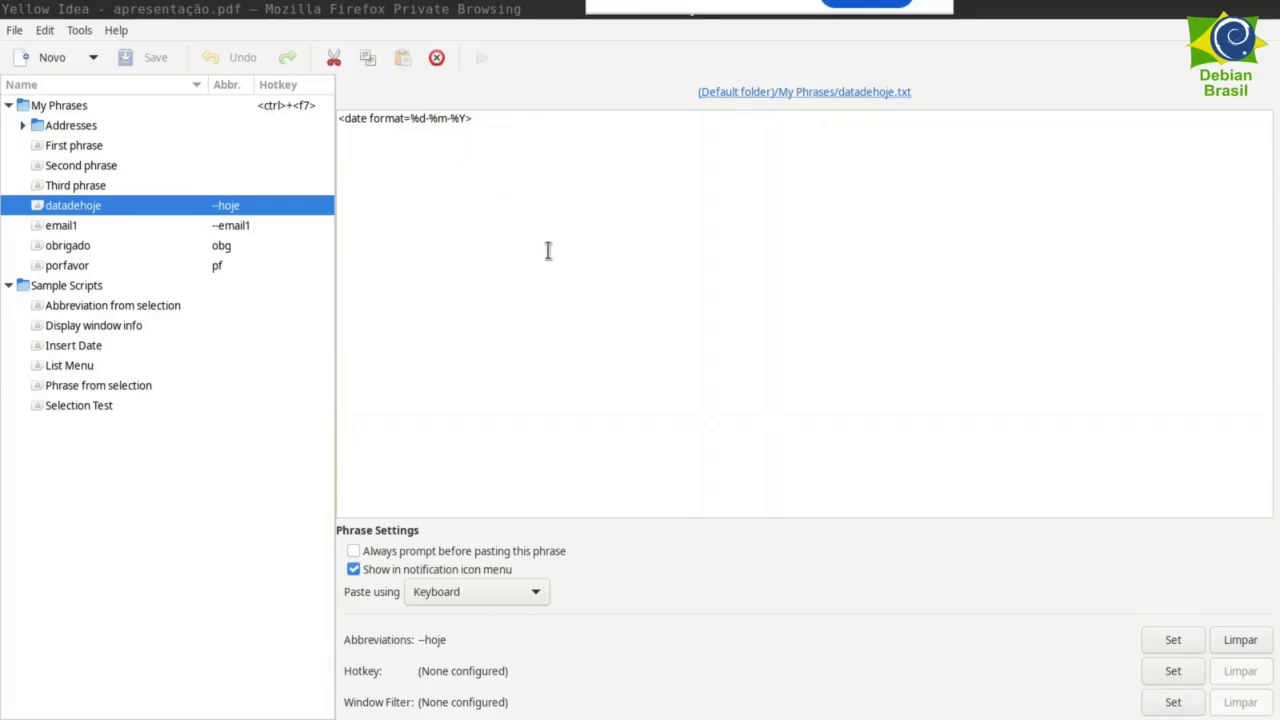
{"action": "key", "text": "ctrl+space"}
{"action": "type", "text": "mouse"}
{"action": "key", "text": "Return"}
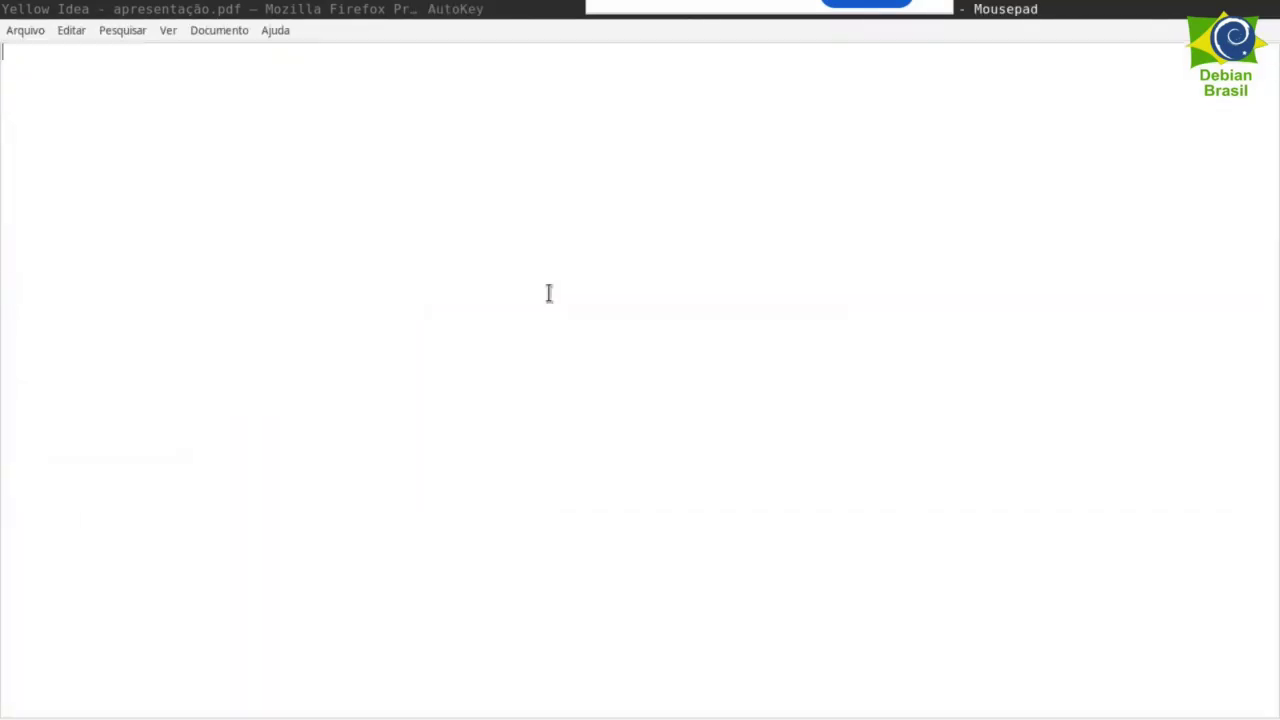
{"action": "type", "text": "--"}
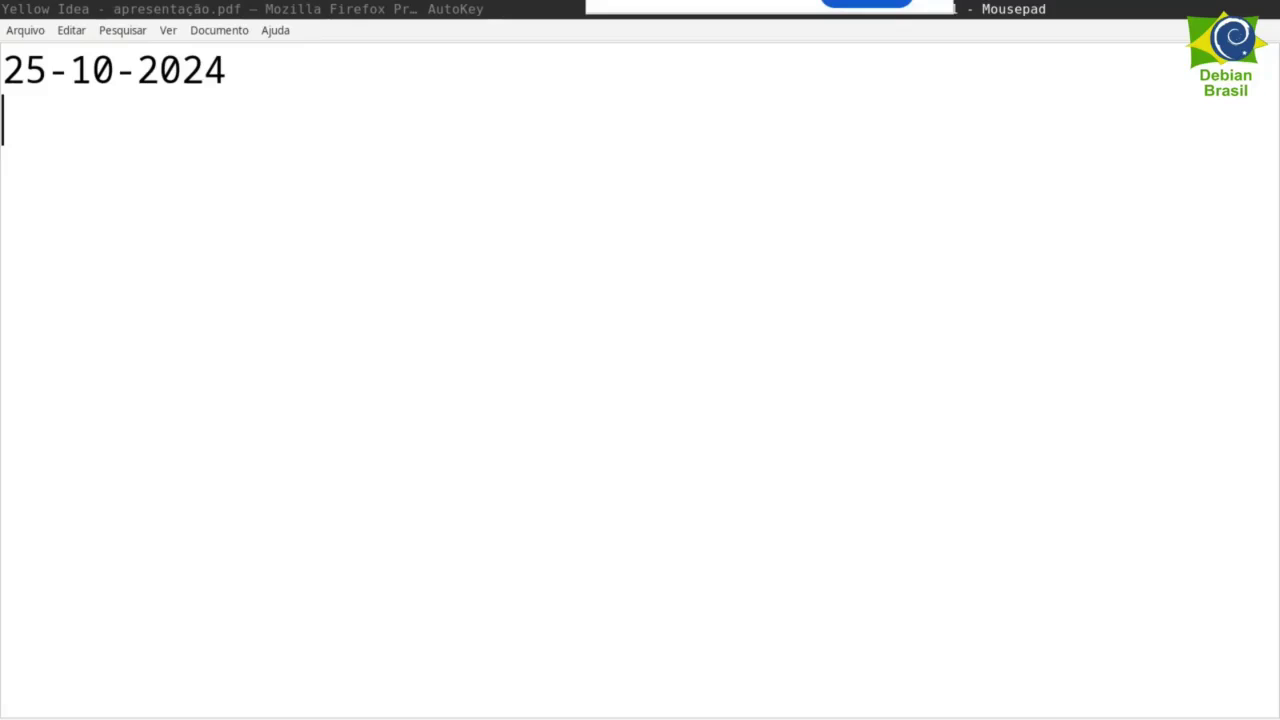
{"action": "key", "text": "Return"}
{"action": "type", "text": "--emai"}
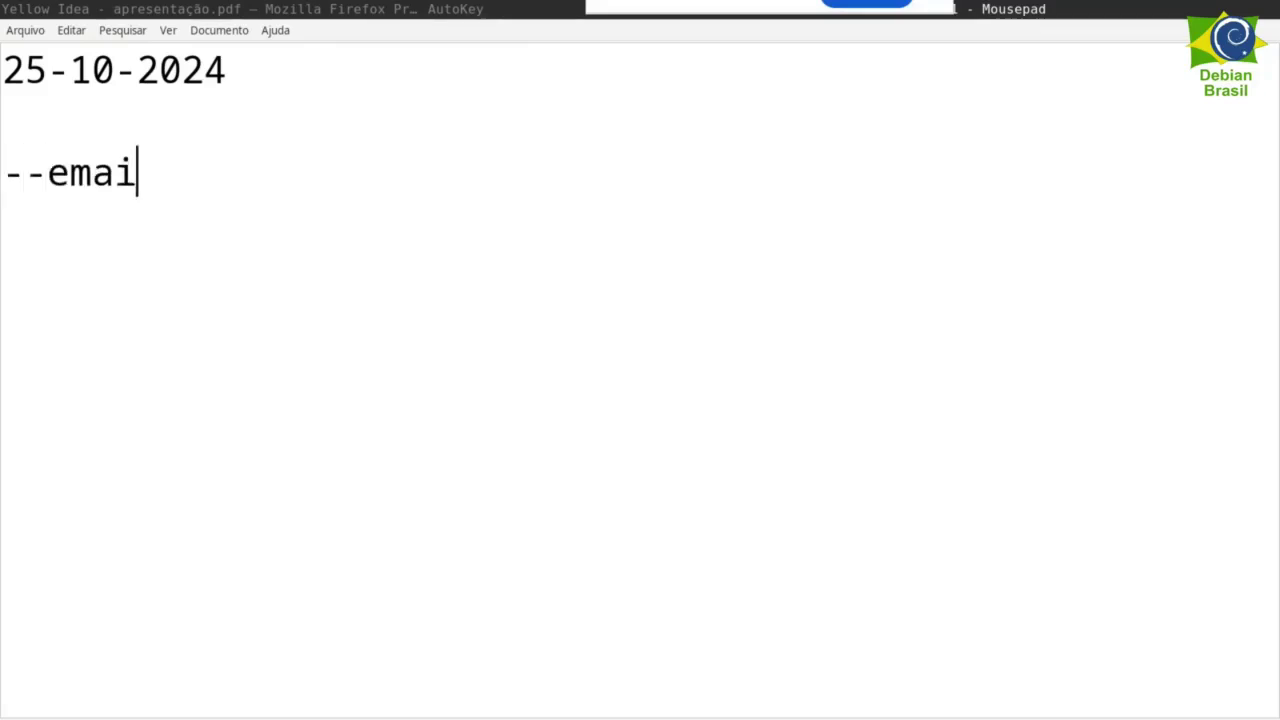
{"action": "type", "text": "l1"}
- Insert "do dia" and the --hoje date after XXXXXX in the expanded email sentence, followed by a line break
{"action": "key", "text": "Up"}
{"action": "key", "text": "Up"}
{"action": "key", "text": "ctrl+Right"}
{"action": "key", "text": "ctrl+Right"}
{"action": "key", "text": "ctrl+Right"}
{"action": "key", "text": "ctrl+Right"}
{"action": "key", "text": "ctrl+Right"}
{"action": "key", "text": "ctrl+Right"}
{"action": "key", "text": "ctrl+Right"}
{"action": "key", "text": "ctrl+Right"}
{"action": "key", "text": "ctrl+Right"}
{"action": "type", "text": "de"}
{"action": "key", "text": "BackSpace"}
{"action": "type", "text": "o dia --"}
{"action": "key", "text": "BackSpace"}
{"action": "key", "text": "BackSpace"}
{"action": "key", "text": "Return"}
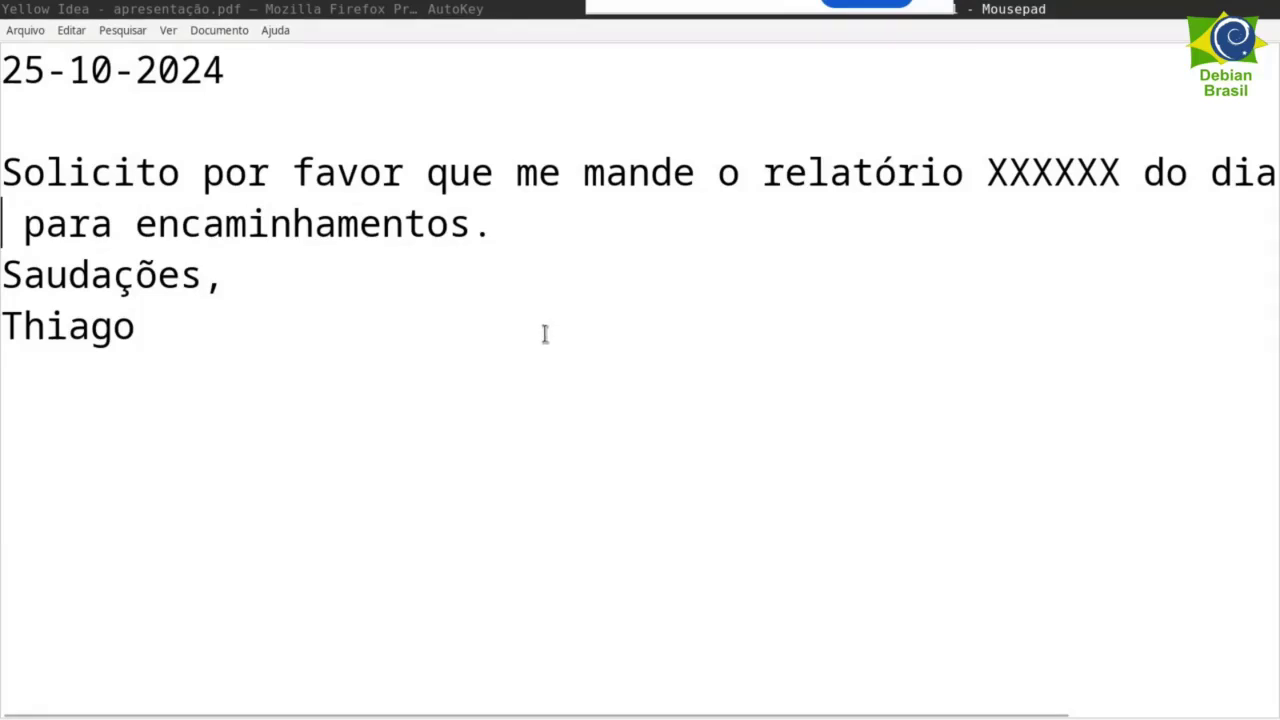
- Reduce the text size to show the dated email sentence on screen, and close Mousepad without saving
{"action": "type", "text": "25-10-2024"}
{"action": "key", "text": "ctrl+minus"}
{"action": "key", "text": "ctrl+minus"}
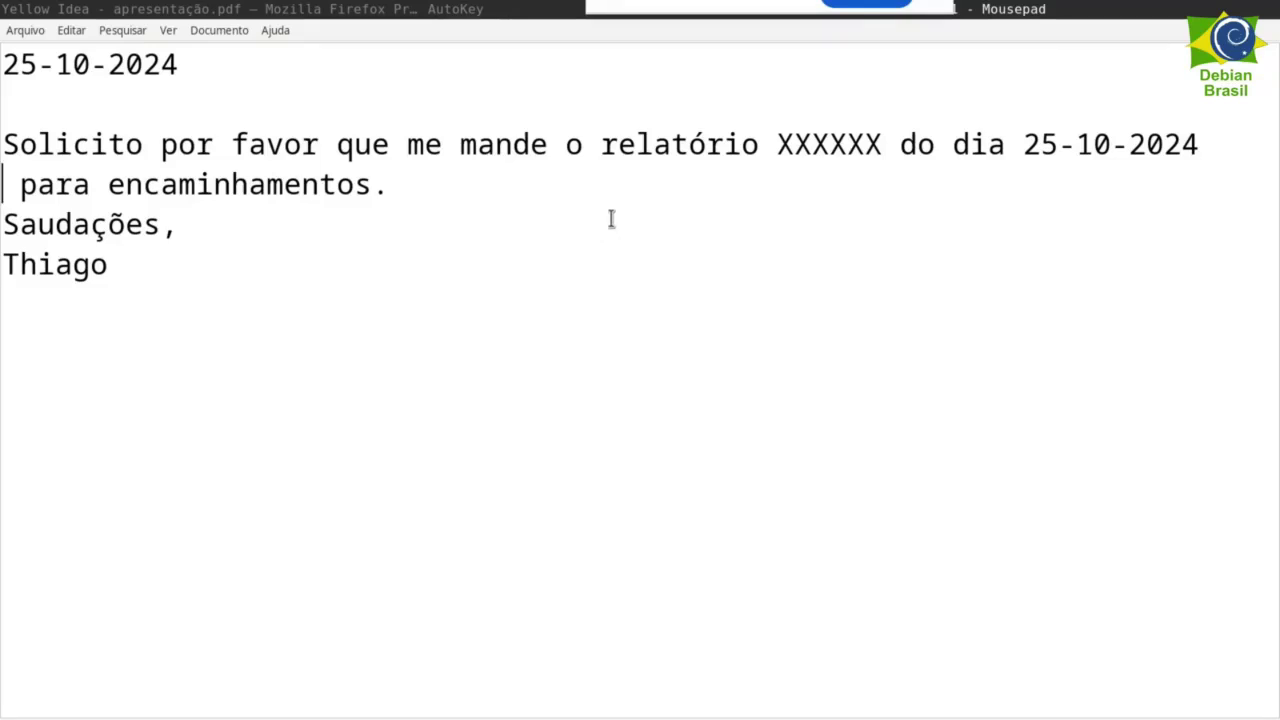
{"action": "key", "text": "ctrl+q"}
{"action": "left_click", "coordinate": [657, 423]}
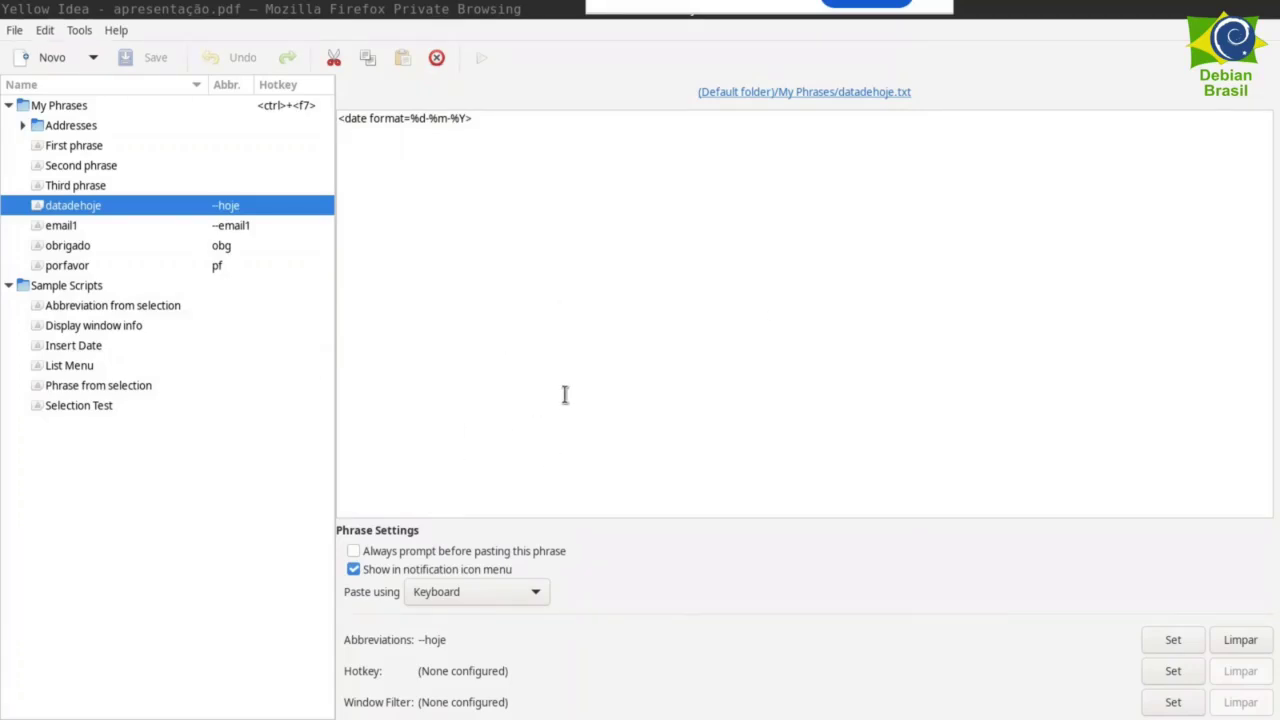
- Switch to the presentation PDF in Firefox and advance to page 13, the Autokey benefits slide
{"action": "key", "text": "alt+Tab"}
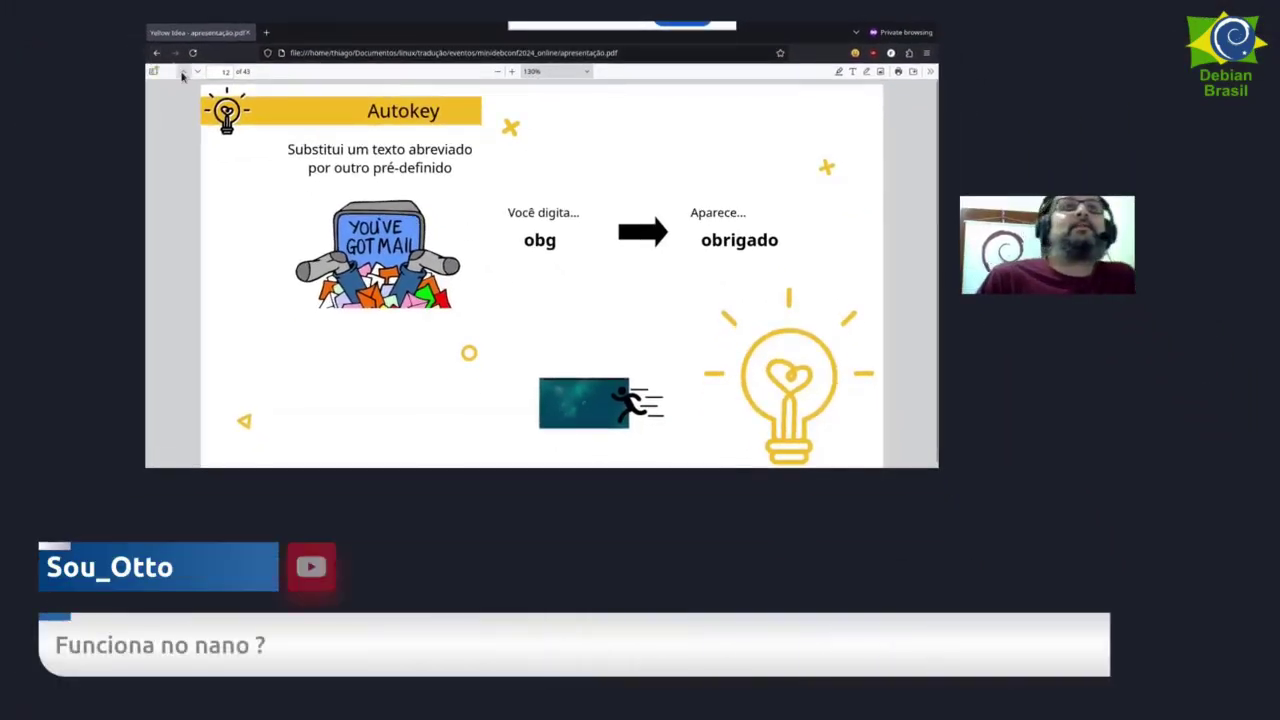
{"action": "left_click", "coordinate": [98, 139]}
{"action": "left_click", "coordinate": [195, 75]}
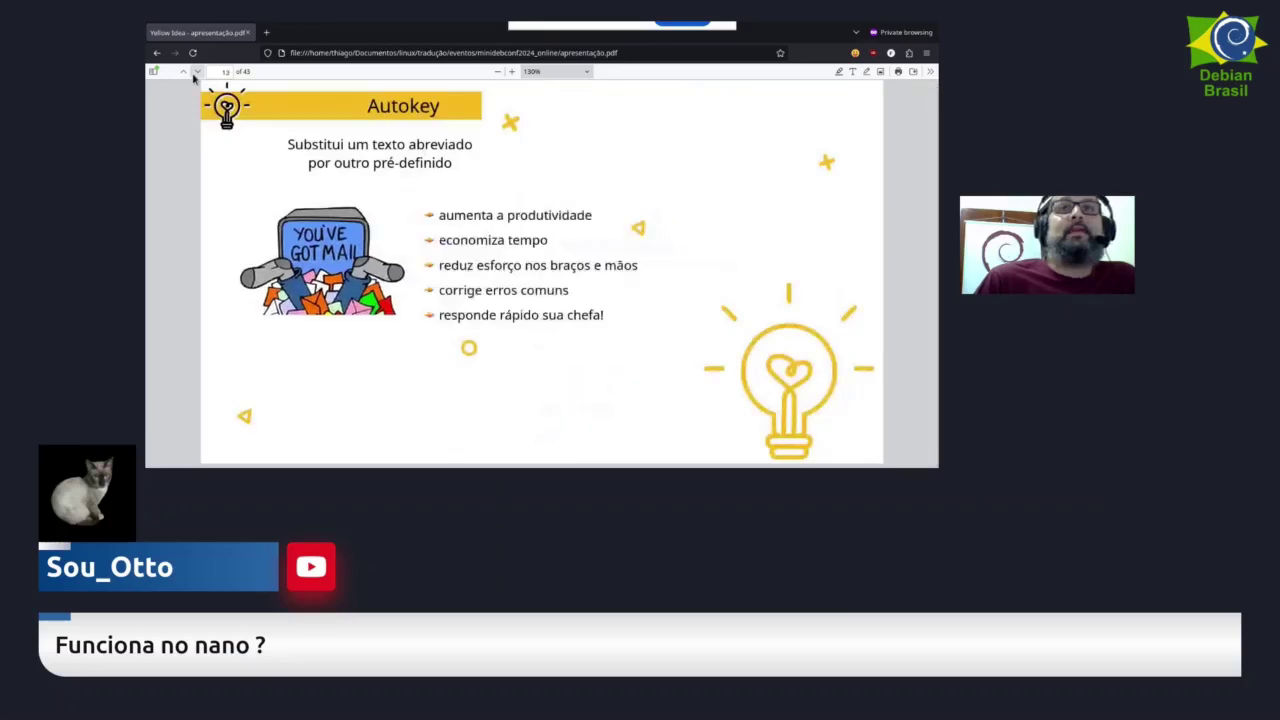
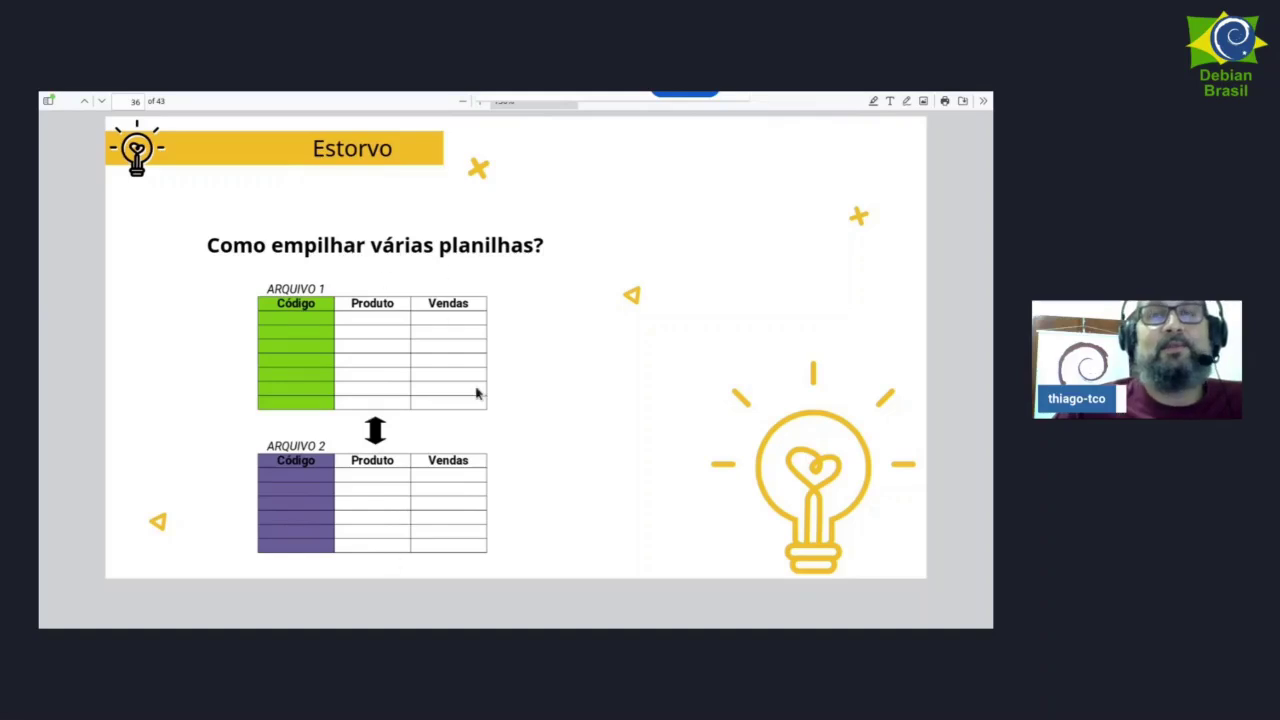
- Advance the presentation from the Estorvo slide to page 38, the csvstack (csvkit) slide
{"action": "key", "text": "Right"}
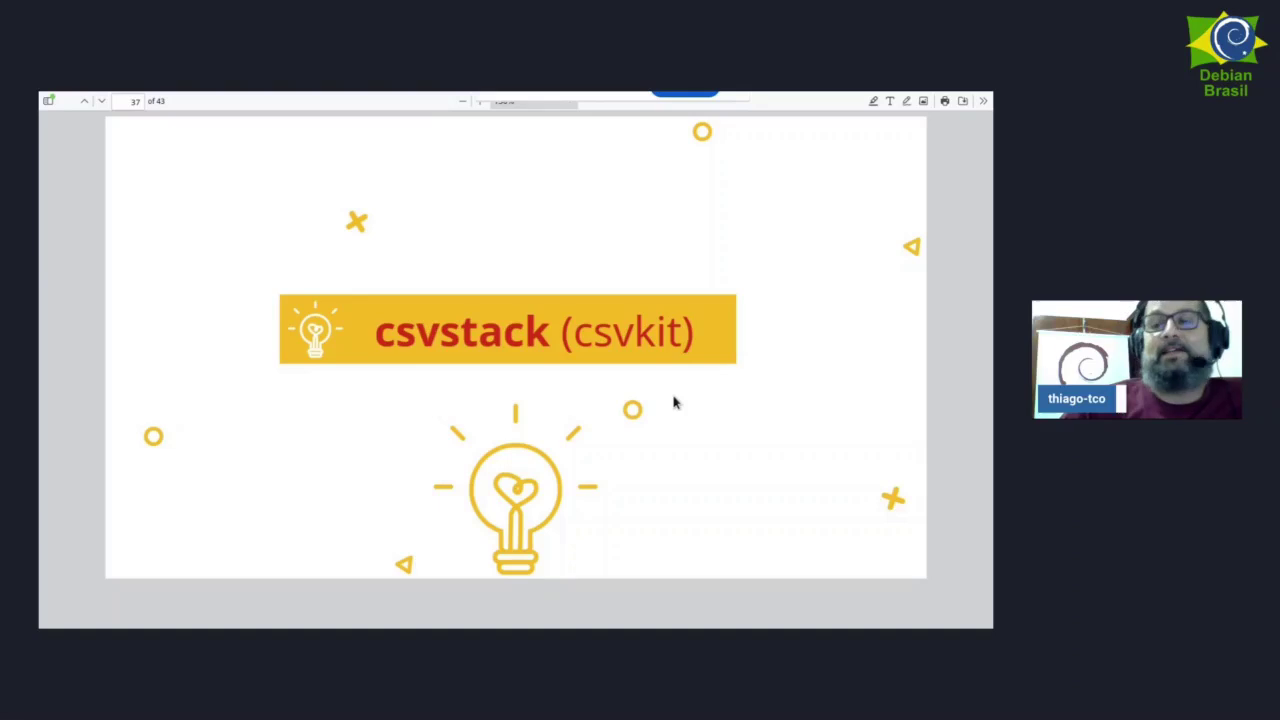
{"action": "key", "text": "Right"}
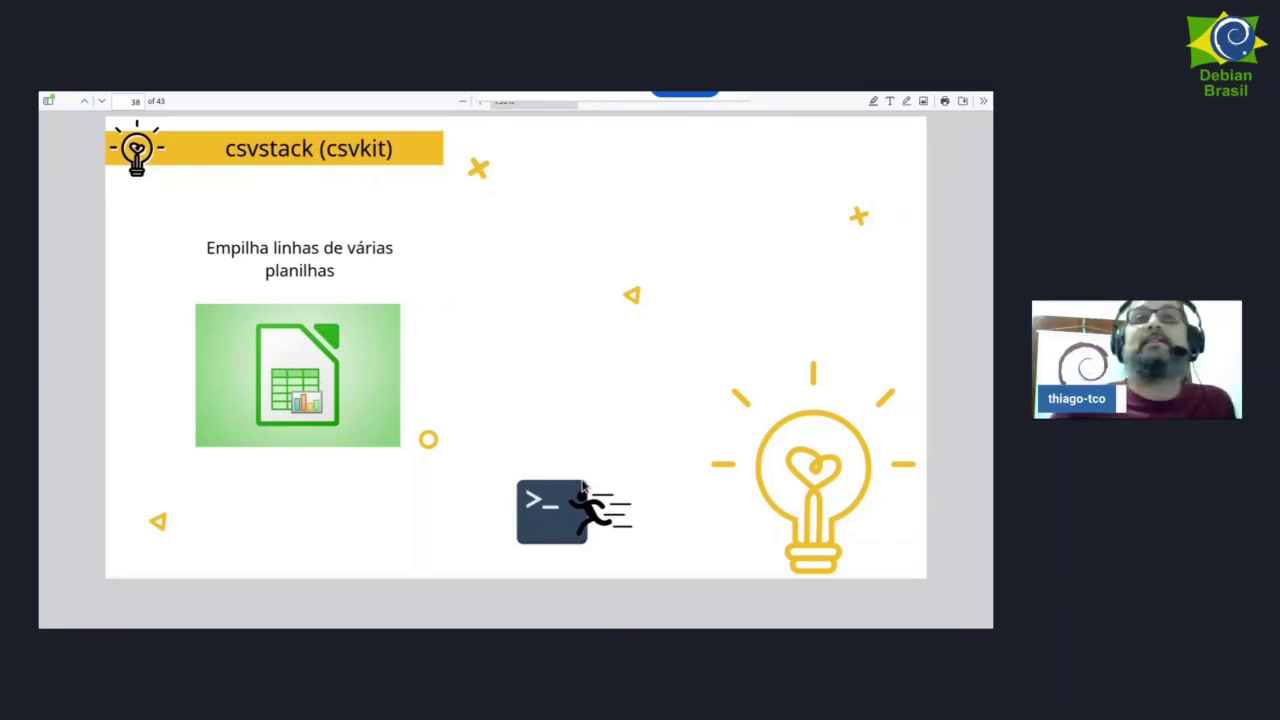
- Switch to Livro_de_Receitas_de_Comandos.txt in Mousepad, enlarge its text and find the CSVSTACK section
{"action": "key", "text": "super"}
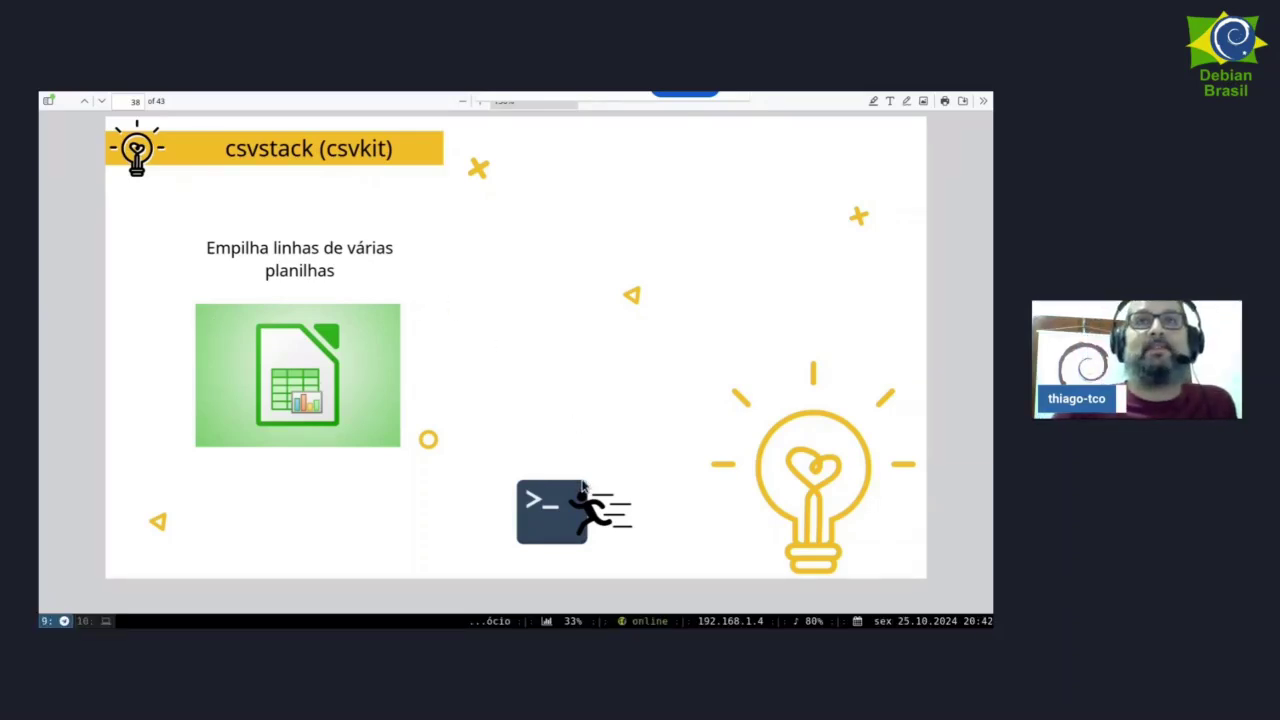
{"action": "key", "text": "super+f"}
{"action": "key", "text": "super+Right"}
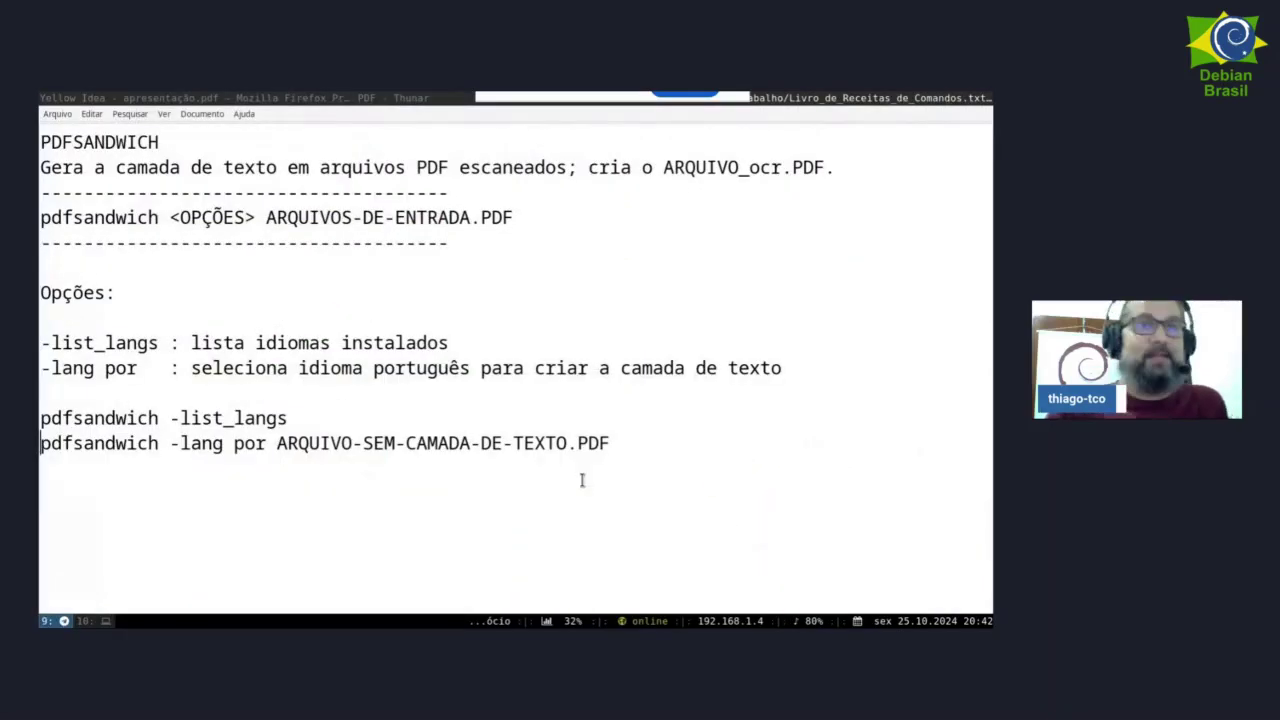
{"action": "key", "text": "super+Left"}
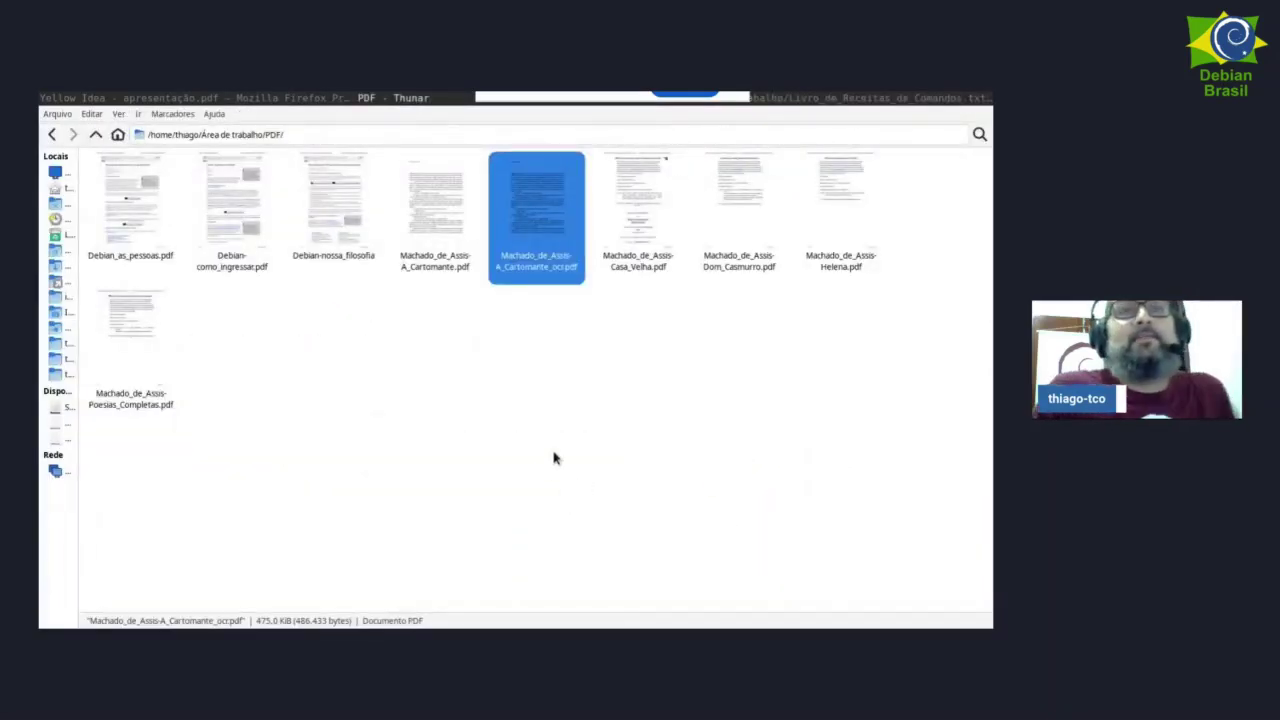
{"action": "key", "text": "super"}
{"action": "key", "text": "super+Right"}
{"action": "key", "text": "super+f"}
{"action": "key", "text": "ctrl+plus"}
{"action": "key", "text": "ctrl+plus"}
{"action": "key", "text": "ctrl+plus"}
{"action": "scroll", "coordinate": [675, 484], "scroll_direction": "down", "scroll_amount": 10}
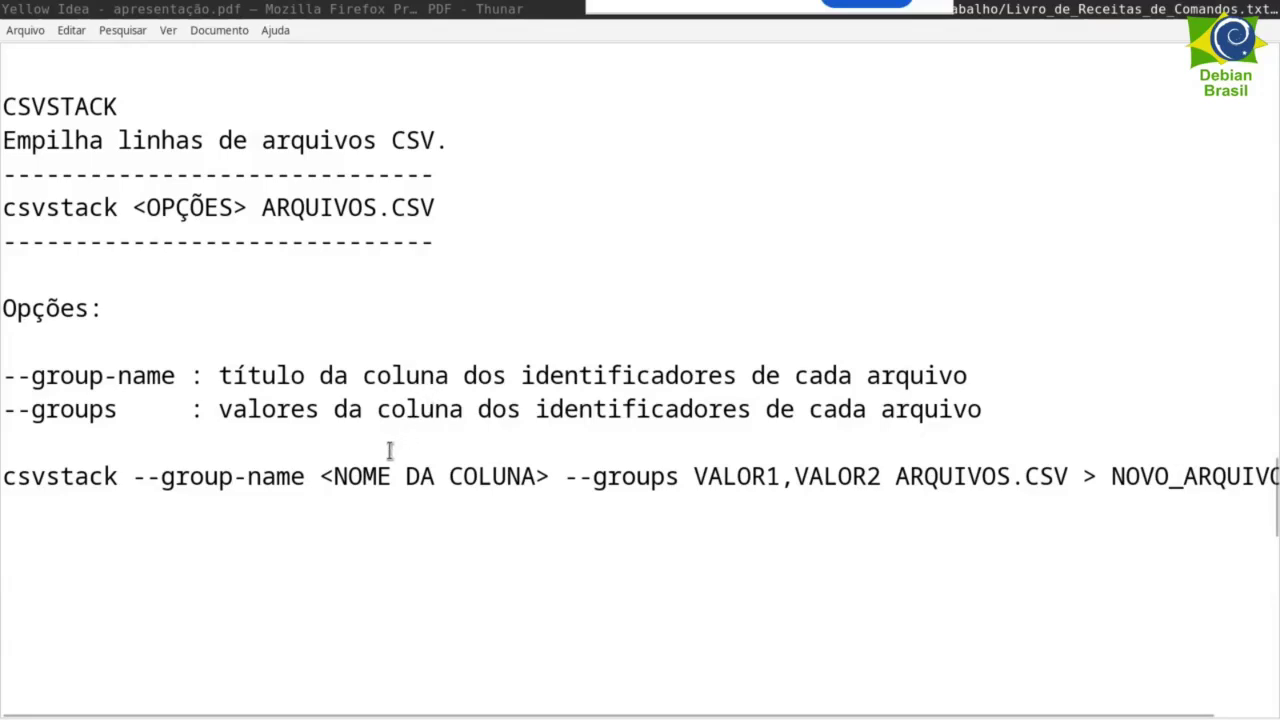
- Copy the full csvstack example command with the --group-name and --groups options from the CSVSTACK section
{"action": "left_click_drag", "start_coordinate": [3, 207], "coordinate": [436, 207]}
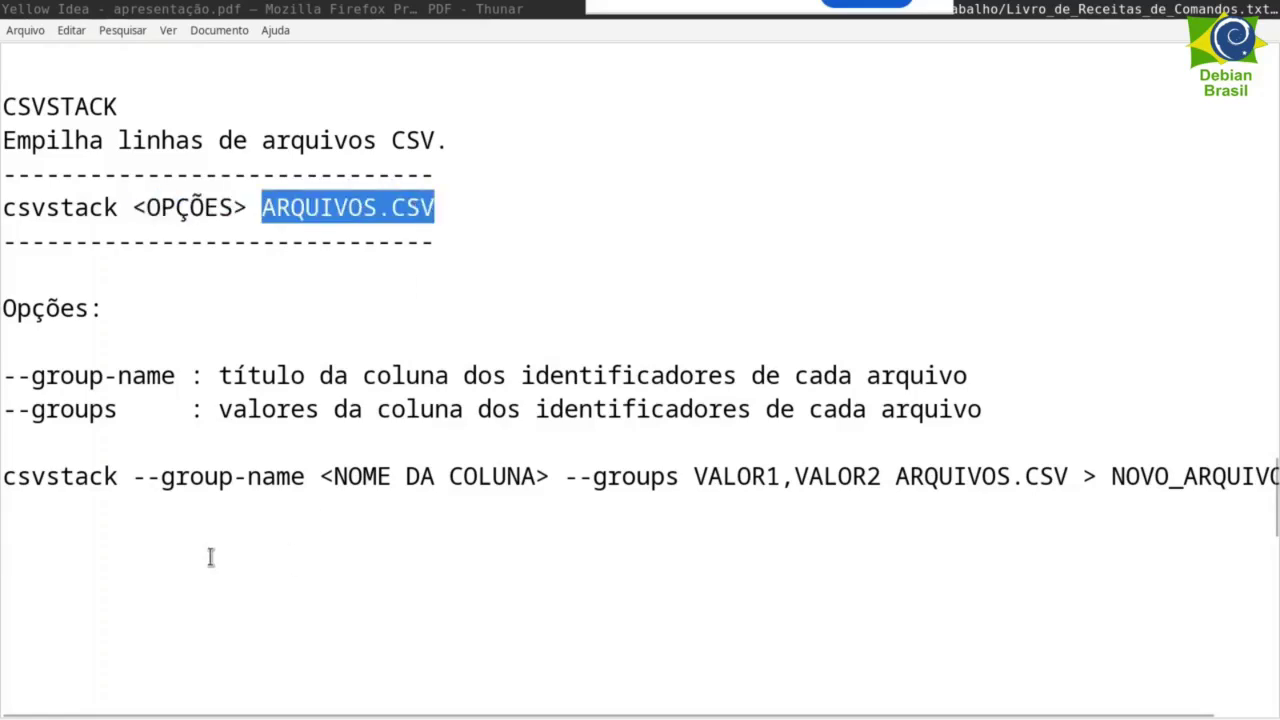
{"action": "left_click", "coordinate": [282, 477]}
{"action": "triple_click", "coordinate": [282, 477]}
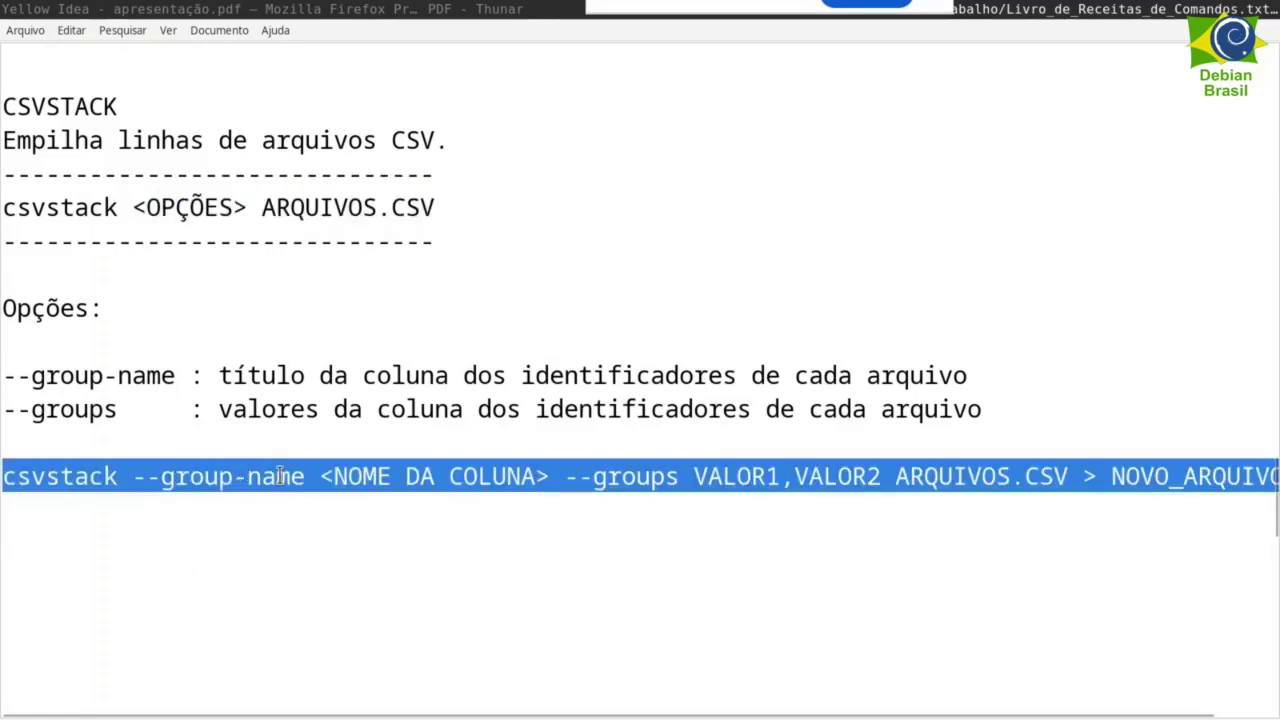
{"action": "right_click", "coordinate": [282, 477]}
{"action": "left_click", "coordinate": [371, 252]}
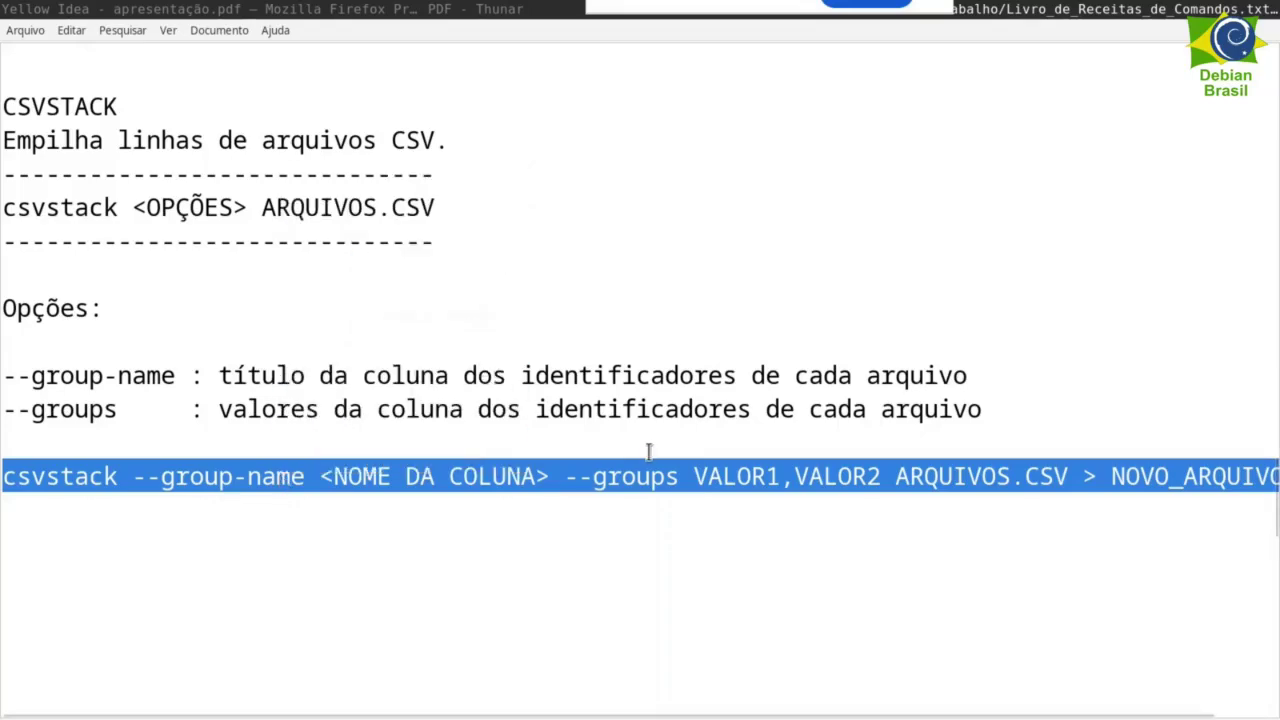
- Switch to the Thunar file manager and open the CSV folder in Área de trabalho
{"action": "key", "text": "alt+Tab"}
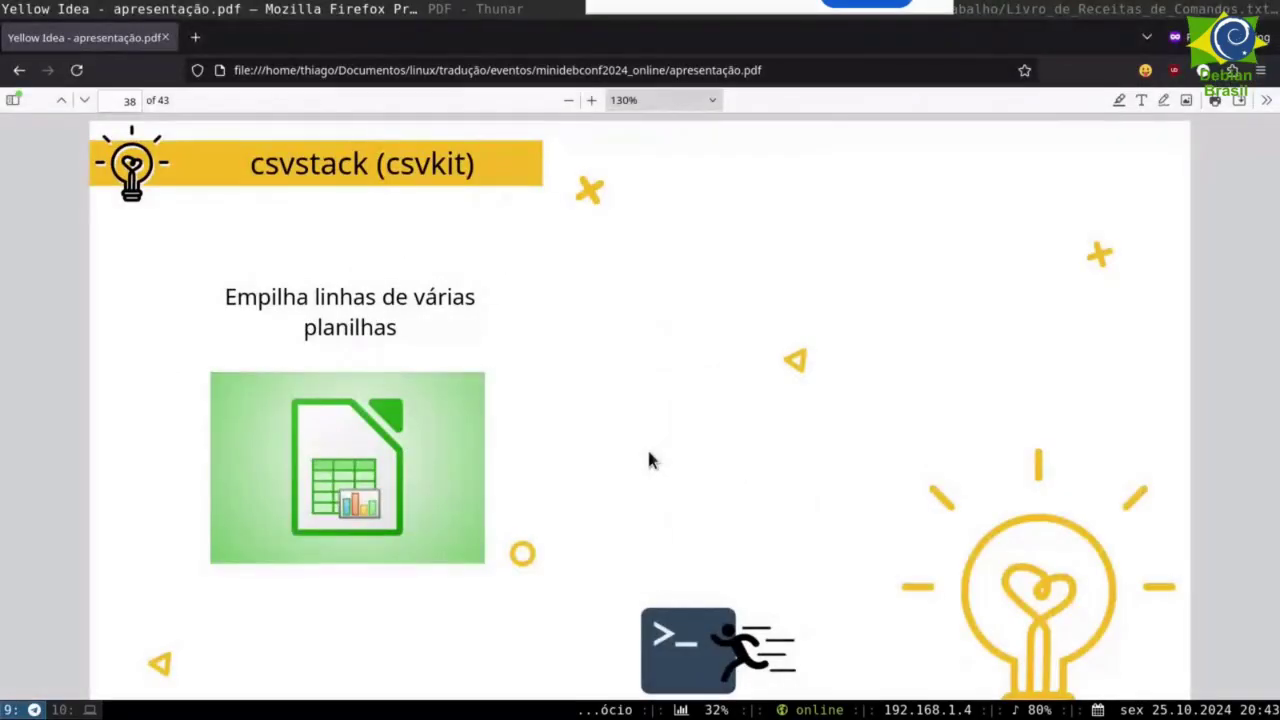
{"action": "key", "text": "alt+Tab"}
{"action": "key", "text": "alt+Tab"}
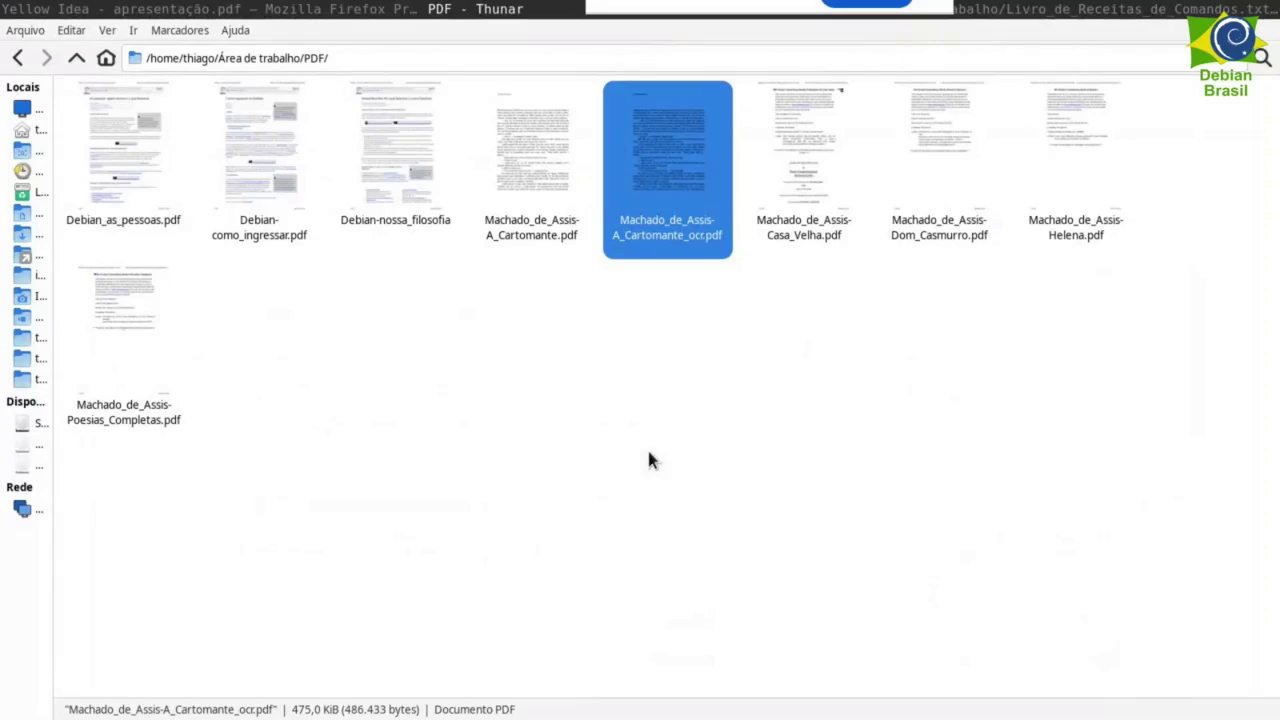
{"action": "right_click", "coordinate": [653, 455]}
{"action": "left_click", "coordinate": [477, 344]}
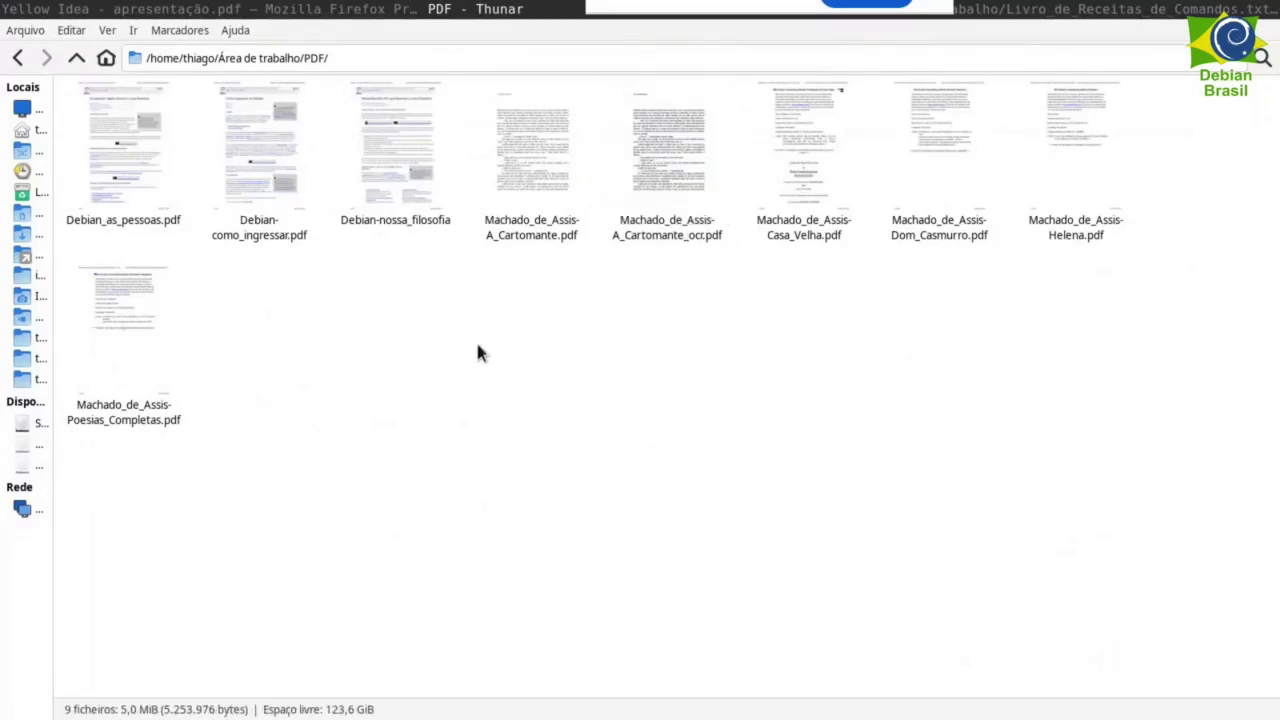
{"action": "key", "text": "alt+Up"}
{"action": "double_click", "coordinate": [123, 180]}
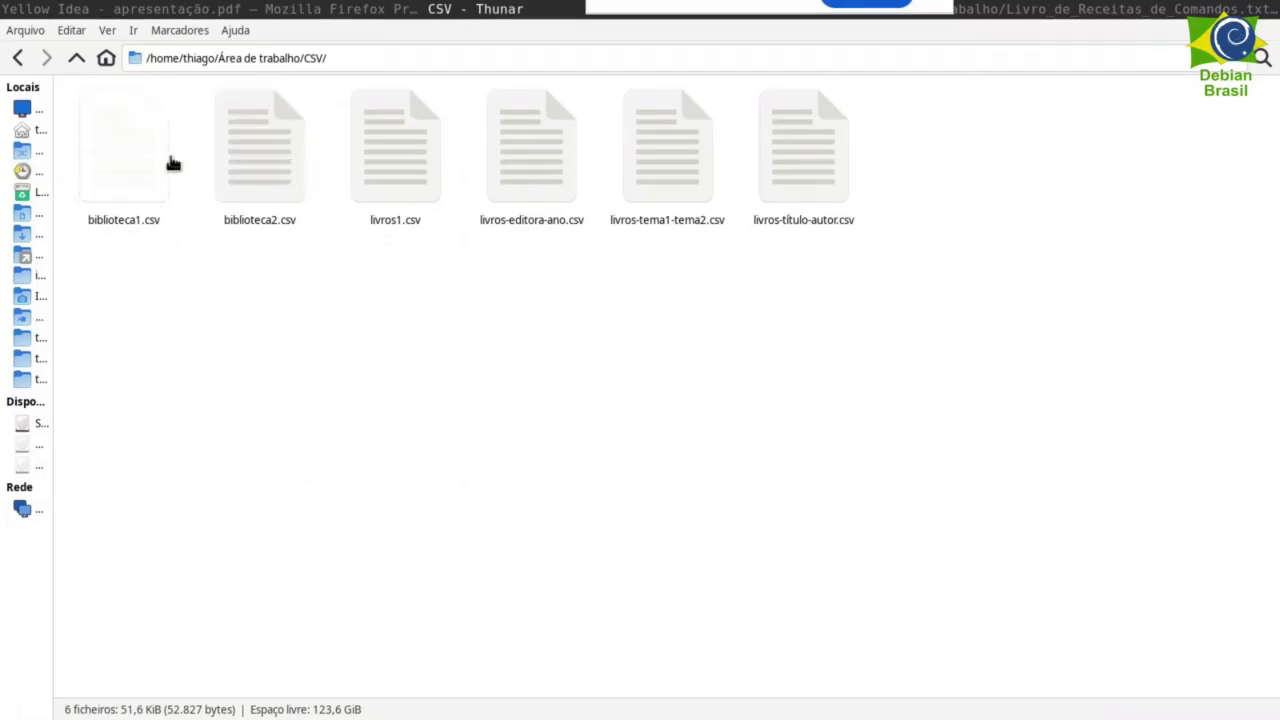
- Examine the columns of biblioteca1.csv and biblioteca2.csv in the import preview, cancelling each import
{"action": "left_click", "coordinate": [150, 182]}
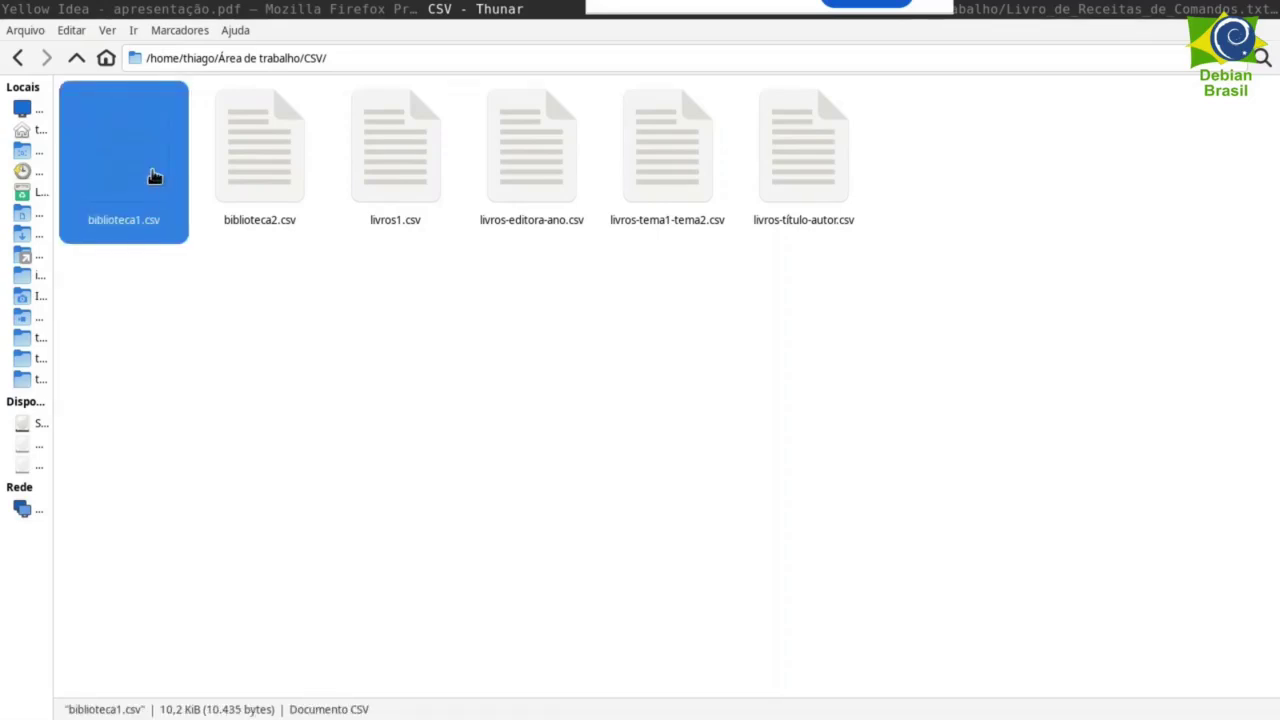
{"action": "double_click", "coordinate": [153, 176]}
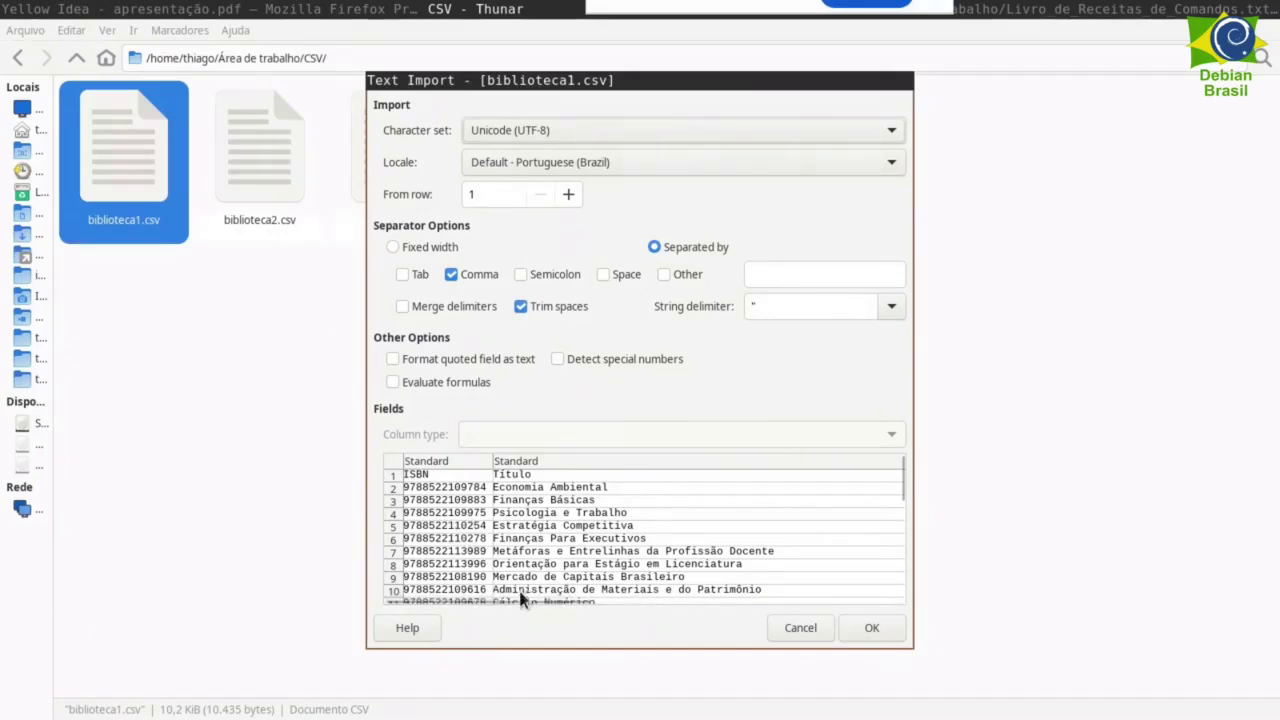
{"action": "left_click_drag", "start_coordinate": [520, 600], "coordinate": [825, 601]}
{"action": "scroll", "coordinate": [815, 605], "scroll_direction": "left", "scroll_amount": 10}
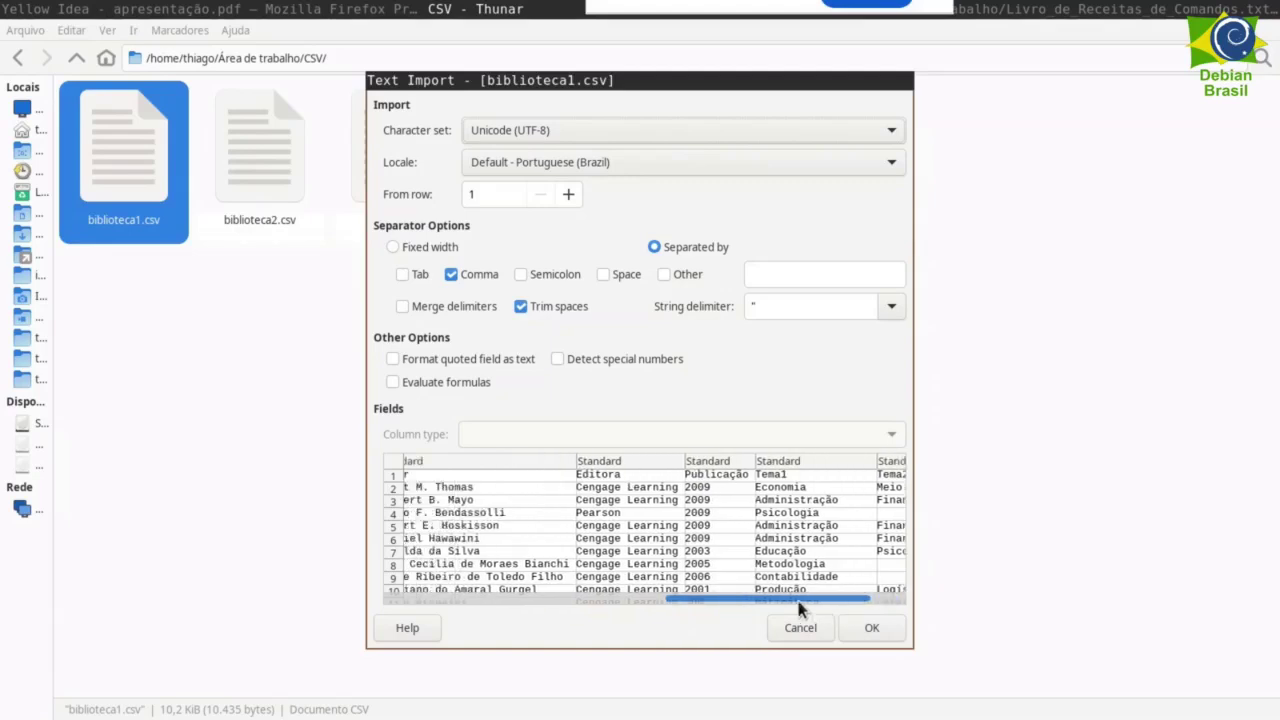
{"action": "left_click", "coordinate": [800, 628]}
{"action": "double_click", "coordinate": [250, 158]}
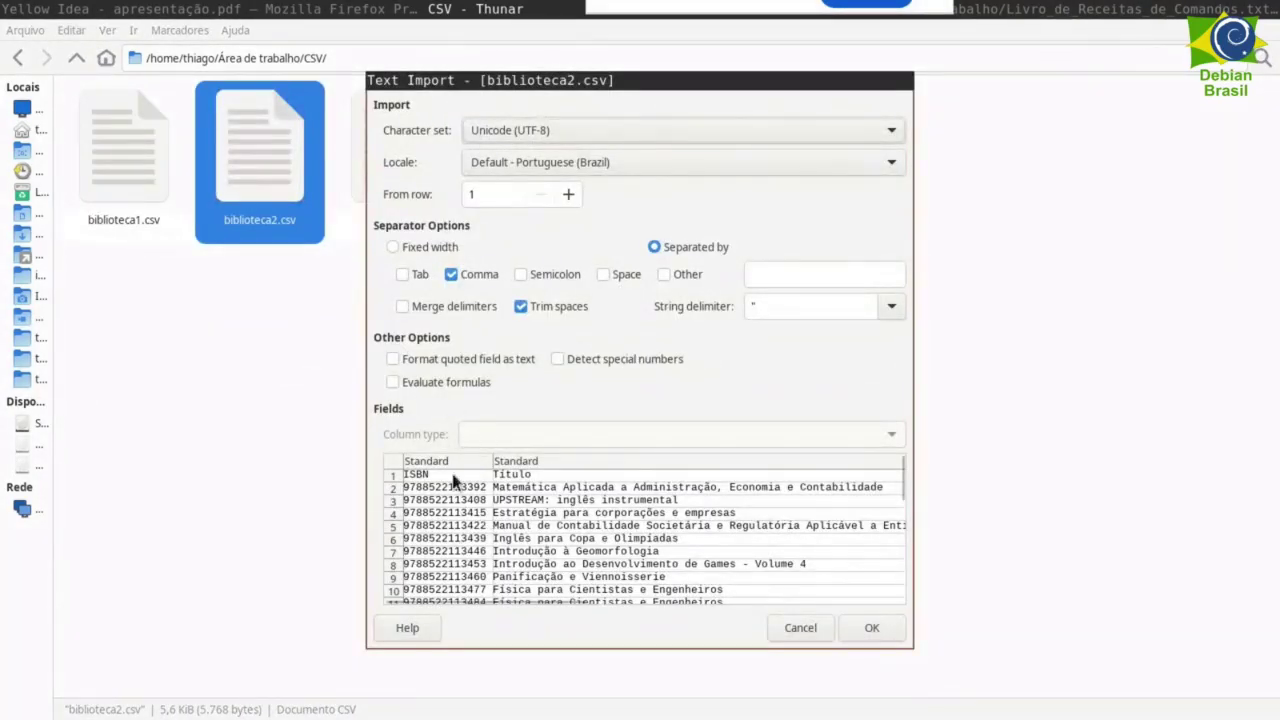
{"action": "left_click_drag", "start_coordinate": [462, 603], "coordinate": [794, 617]}
{"action": "left_click", "coordinate": [814, 628]}
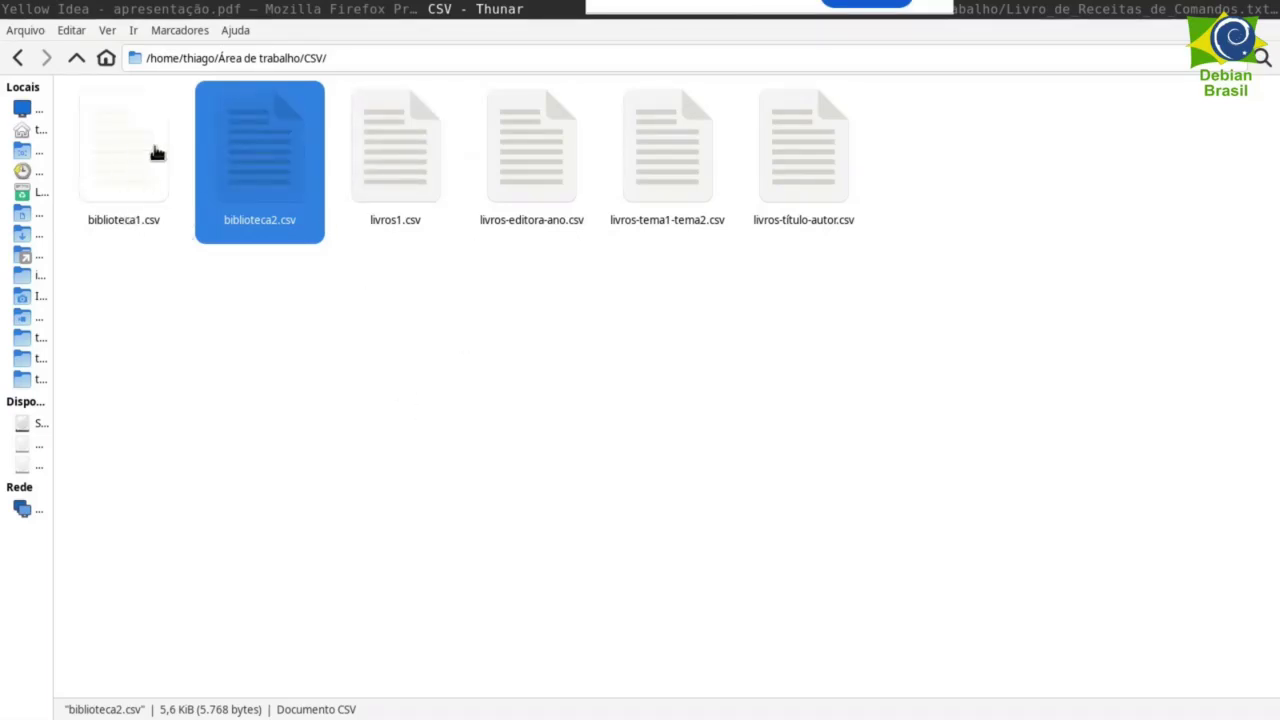
{"action": "left_click", "coordinate": [140, 183]}
{"action": "left_click", "coordinate": [283, 165]}
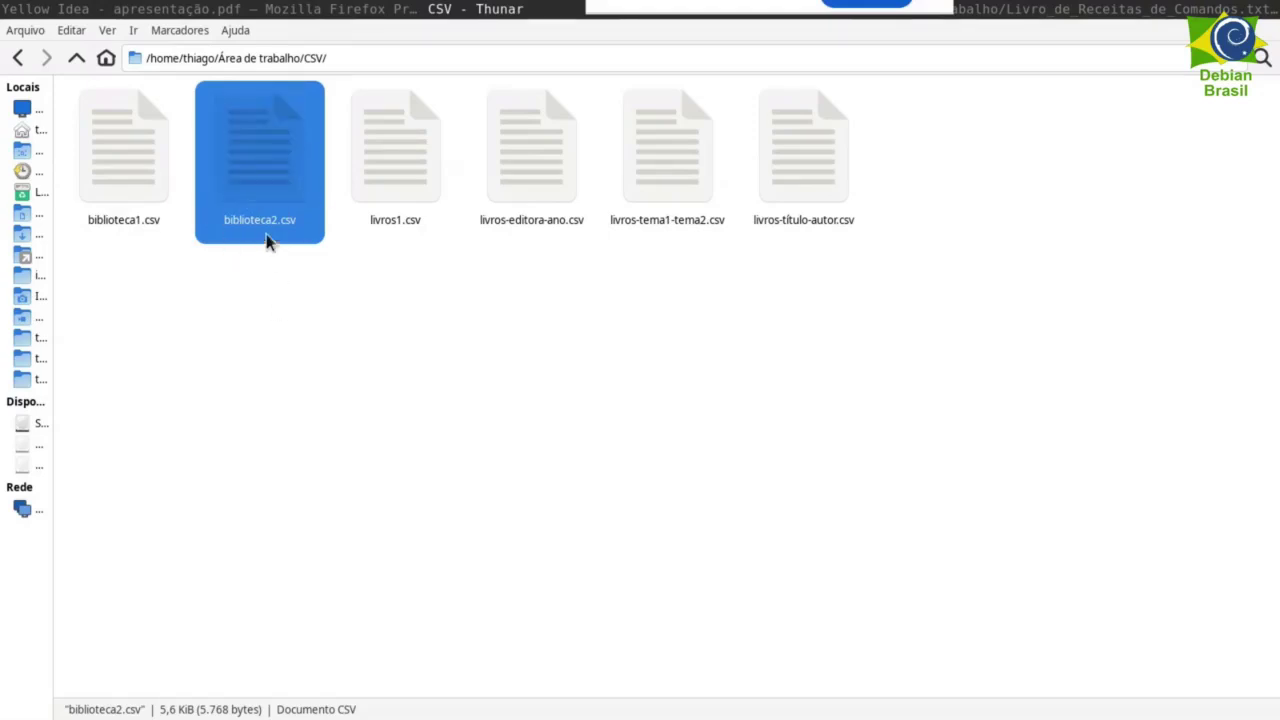
- Open a terminal in the CSV folder and paste the copied csvstack template command at the prompt
{"action": "right_click", "coordinate": [298, 383]}
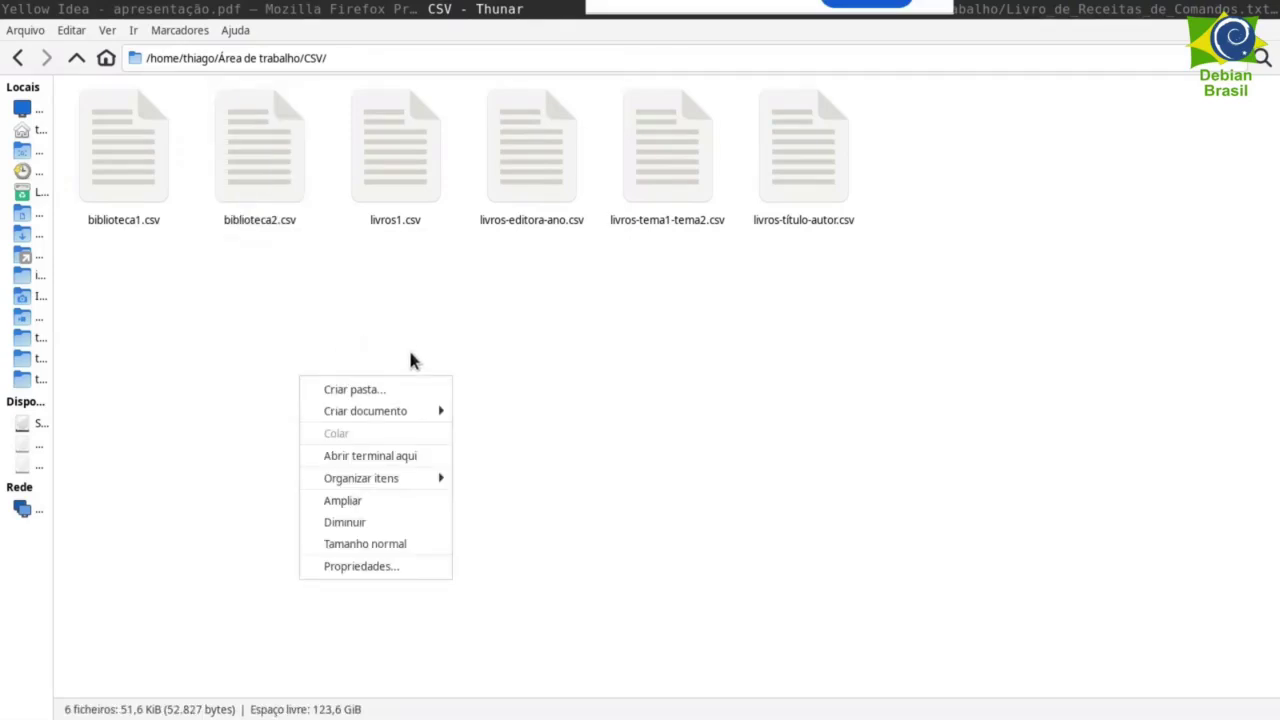
{"action": "left_click", "coordinate": [427, 458]}
{"action": "key", "text": "ctrl+l"}
{"action": "type", "text": "csvstack --group-name <NOME DA COLUNA> --groups VALOR1,VALOR2 ARQUIVOS.CSV > NOVO_ARQUIVO.CSV"}
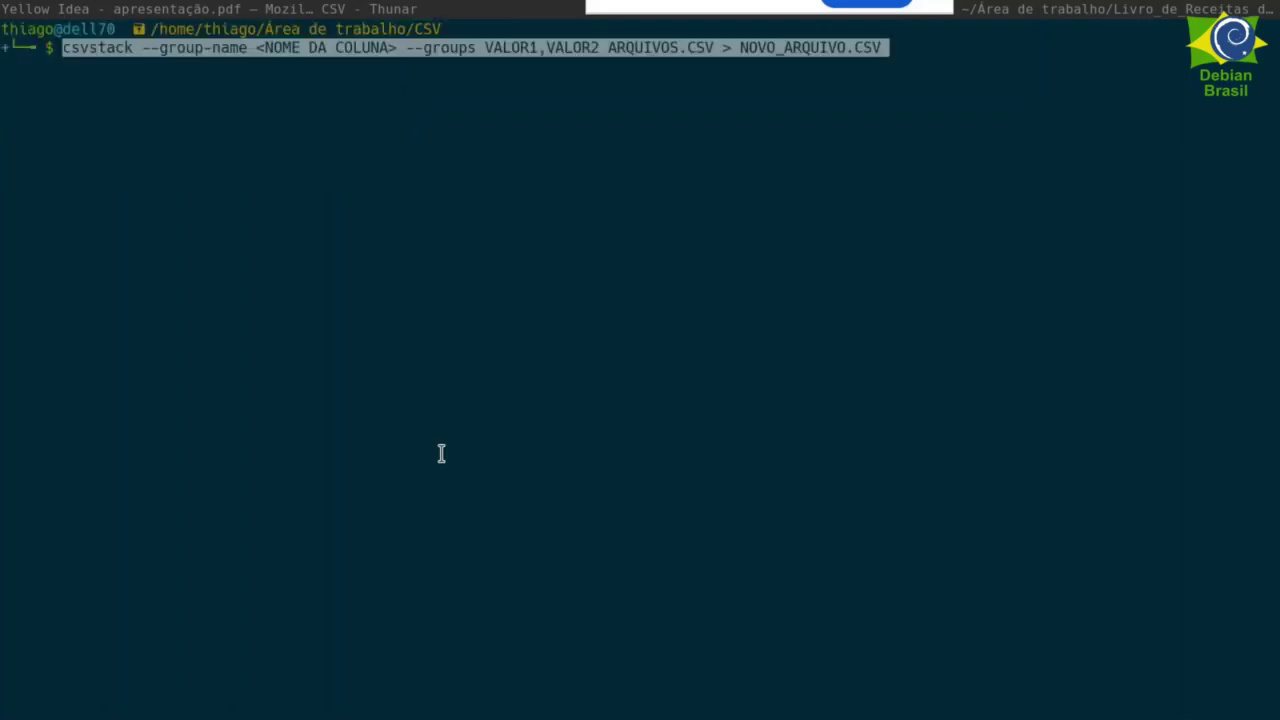
- Enlarge the terminal text and replace the <NOME DA COLUNA> placeholder in the csvstack command with BIBLIOTECA
{"action": "key", "text": "ctrl+plus"}
{"action": "key", "text": "ctrl+plus"}
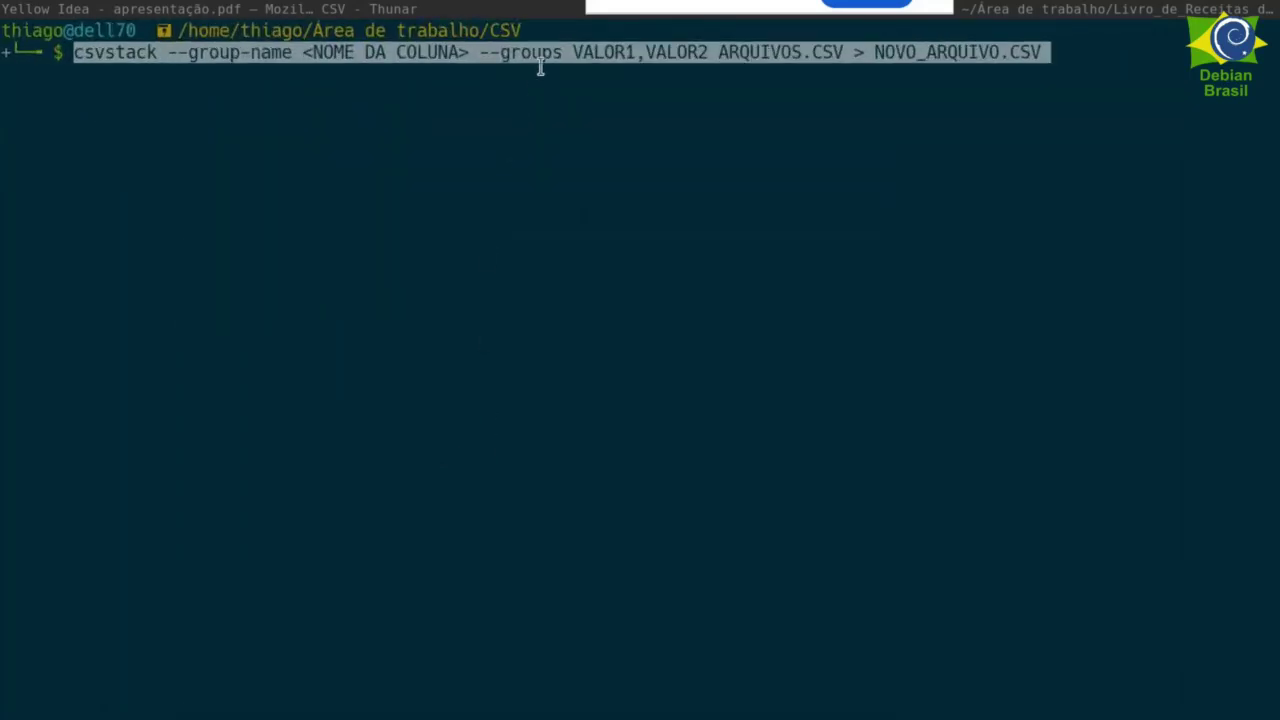
{"action": "key", "text": "Home"}
{"action": "key", "text": "Right"}
{"action": "key", "text": "Right"}
{"action": "key", "text": "Right"}
{"action": "key", "text": "Right"}
{"action": "key", "text": "Right"}
{"action": "key", "text": "Right"}
{"action": "key", "text": "Right"}
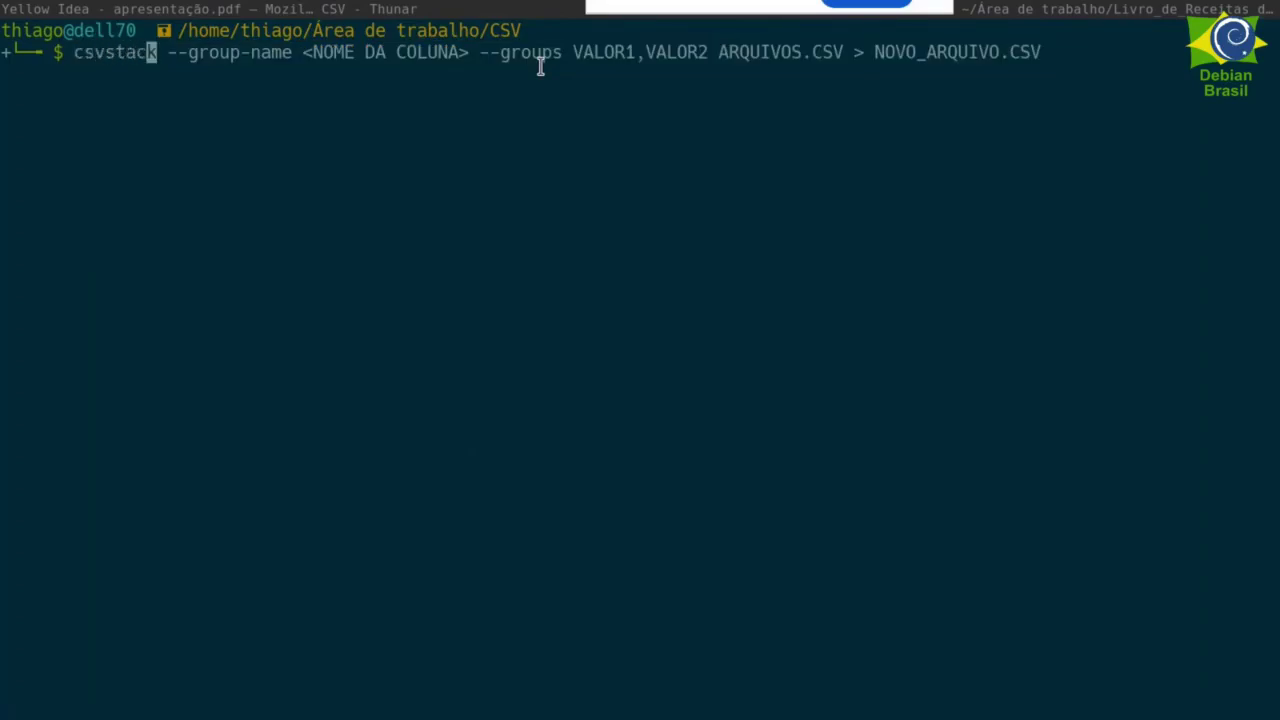
{"action": "key", "text": "Right"}
{"action": "key", "text": "Right"}
{"action": "key", "text": "Right"}
{"action": "key", "text": "Right"}
{"action": "key", "text": "Right"}
{"action": "key", "text": "Right"}
{"action": "key", "text": "Right"}
{"action": "key", "text": "Right"}
{"action": "key", "text": "Right"}
{"action": "key", "text": "Right"}
{"action": "key", "text": "Right"}
{"action": "key", "text": "Right"}
{"action": "key", "text": "Right"}
{"action": "key", "text": "Right"}
{"action": "key", "text": "Right"}
{"action": "key", "text": "Delete"}
{"action": "key", "text": "Delete"}
{"action": "key", "text": "Delete"}
{"action": "key", "text": "Delete"}
{"action": "key", "text": "Delete"}
{"action": "key", "text": "Delete"}
{"action": "key", "text": "Delete"}
{"action": "key", "text": "Delete"}
{"action": "key", "text": "Delete"}
{"action": "key", "text": "Delete"}
{"action": "key", "text": "Delete"}
{"action": "key", "text": "Delete"}
{"action": "key", "text": "Delete"}
{"action": "key", "text": "Delete"}
{"action": "key", "text": "Delete"}
{"action": "key", "text": "Delete"}
{"action": "key", "text": "Delete"}
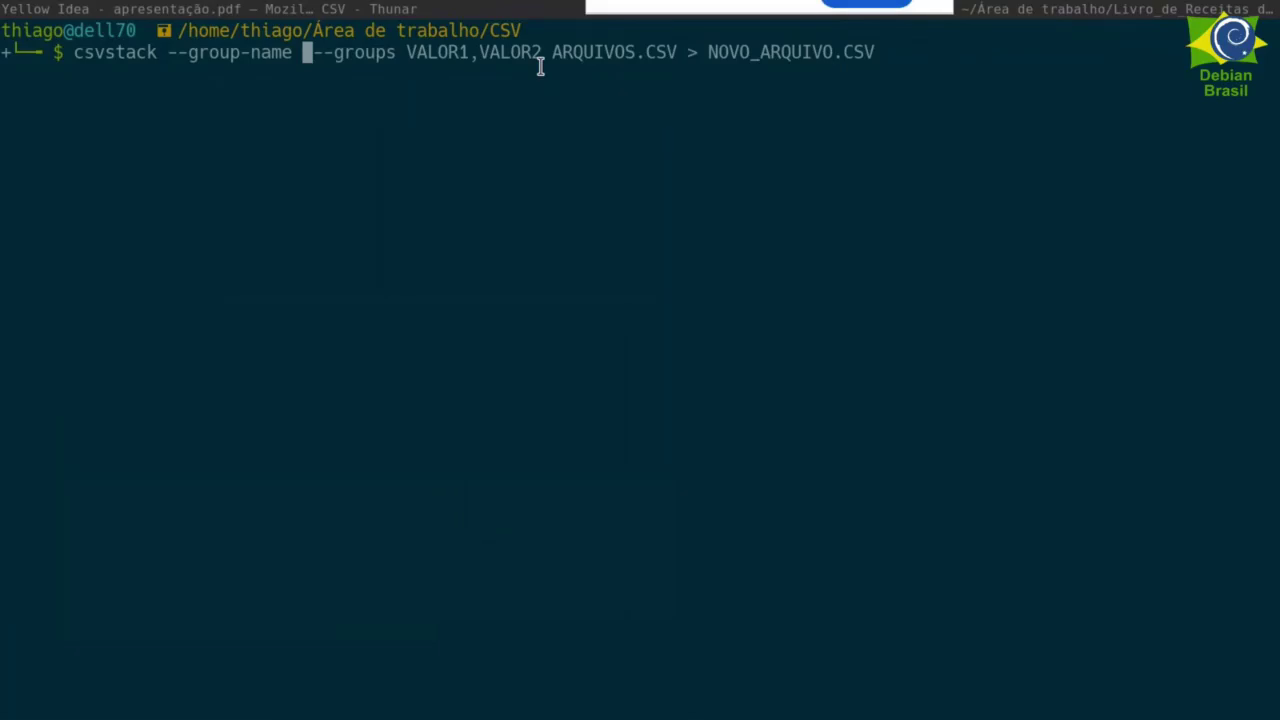
{"action": "type", "text": "BIBLIOTECA"}
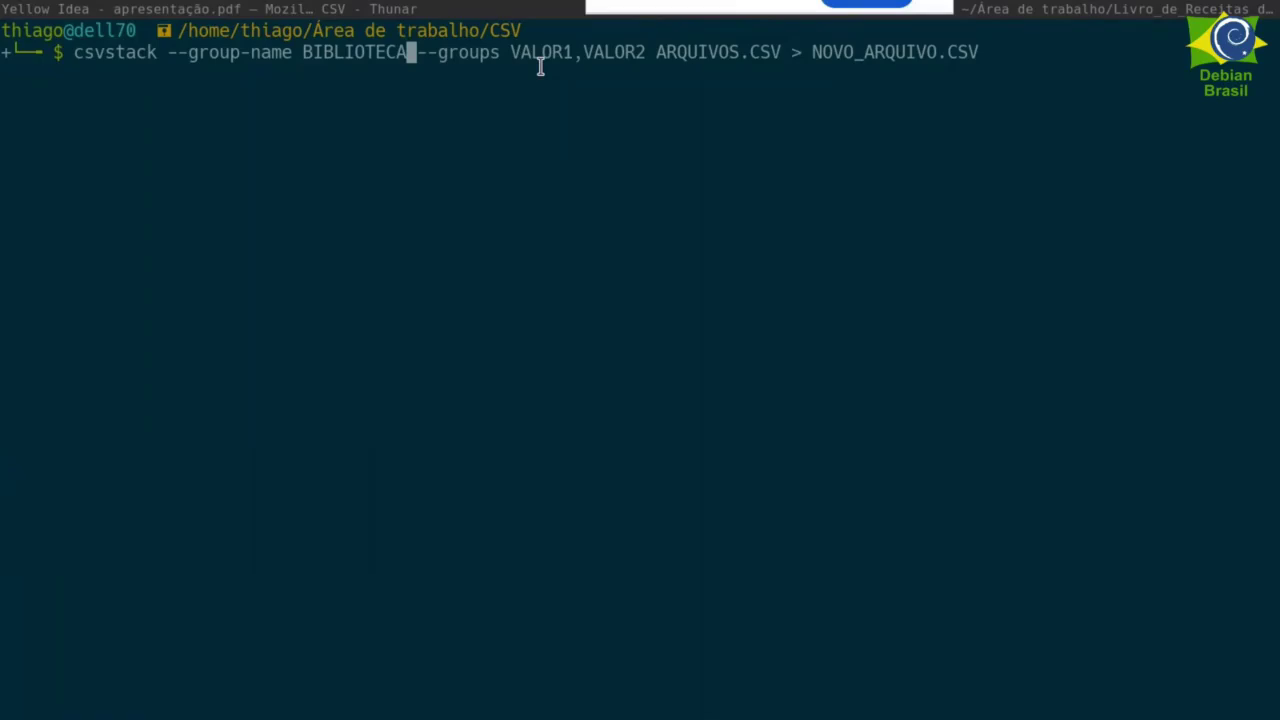
- Replace the VALOR1,VALOR2 placeholder after --groups in the csvstack command with bib1,bib2
{"action": "key", "text": "Right"}
{"action": "key", "text": "Right"}
{"action": "key", "text": "Right"}
{"action": "key", "text": "Right"}
{"action": "key", "text": "Right"}
{"action": "key", "text": "Right"}
{"action": "key", "text": "Right"}
{"action": "key", "text": "Right"}
{"action": "key", "text": "Right"}
{"action": "key", "text": "Delete"}
{"action": "key", "text": "Delete"}
{"action": "key", "text": "Delete"}
{"action": "key", "text": "Delete"}
{"action": "key", "text": "Delete"}
{"action": "key", "text": "Delete"}
{"action": "key", "text": "Delete"}
{"action": "key", "text": "Delete"}
{"action": "key", "text": "Delete"}
{"action": "key", "text": "Delete"}
{"action": "key", "text": "Delete"}
{"action": "key", "text": "Delete"}
{"action": "key", "text": "Delete"}
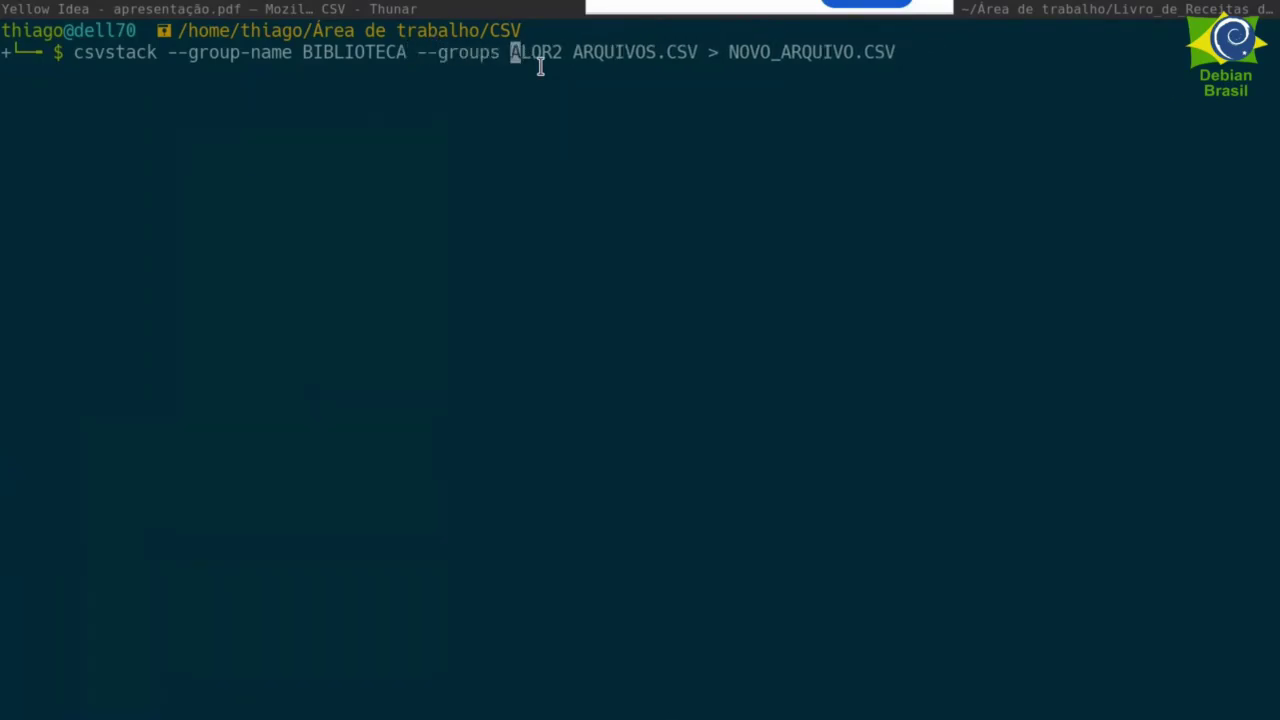
{"action": "type", "text": "bib"}
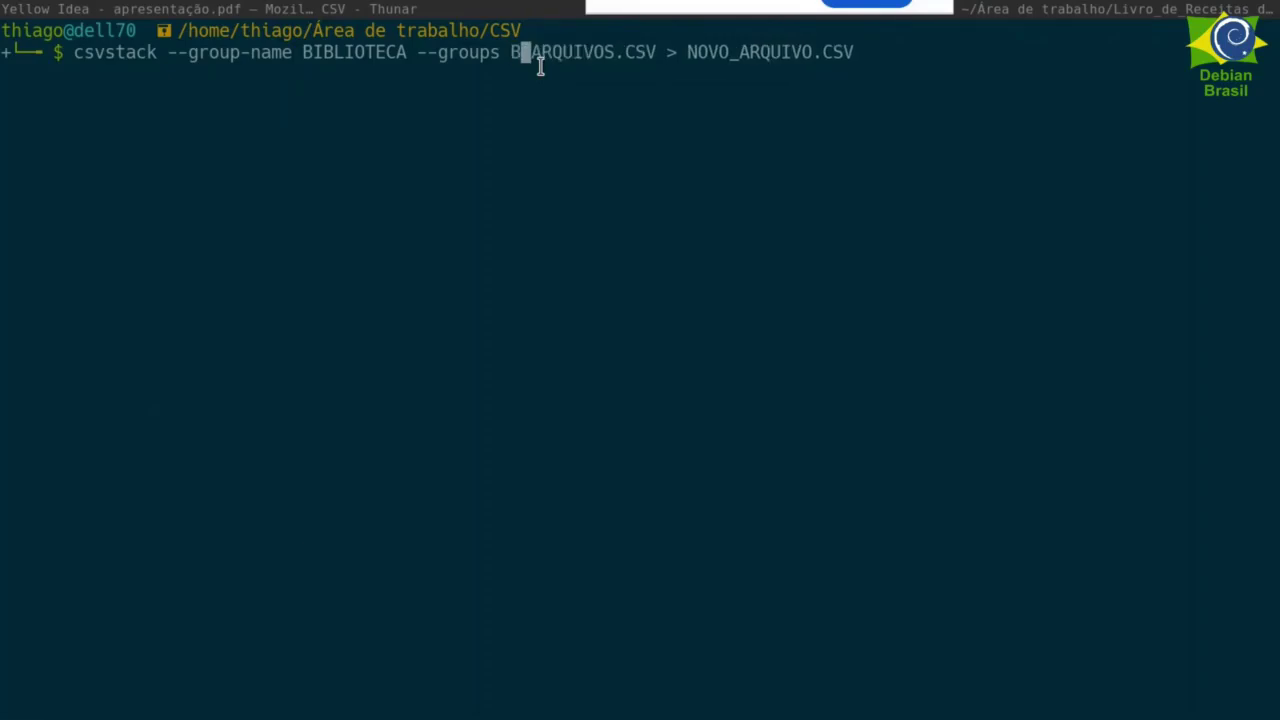
{"action": "type", "text": "1"}
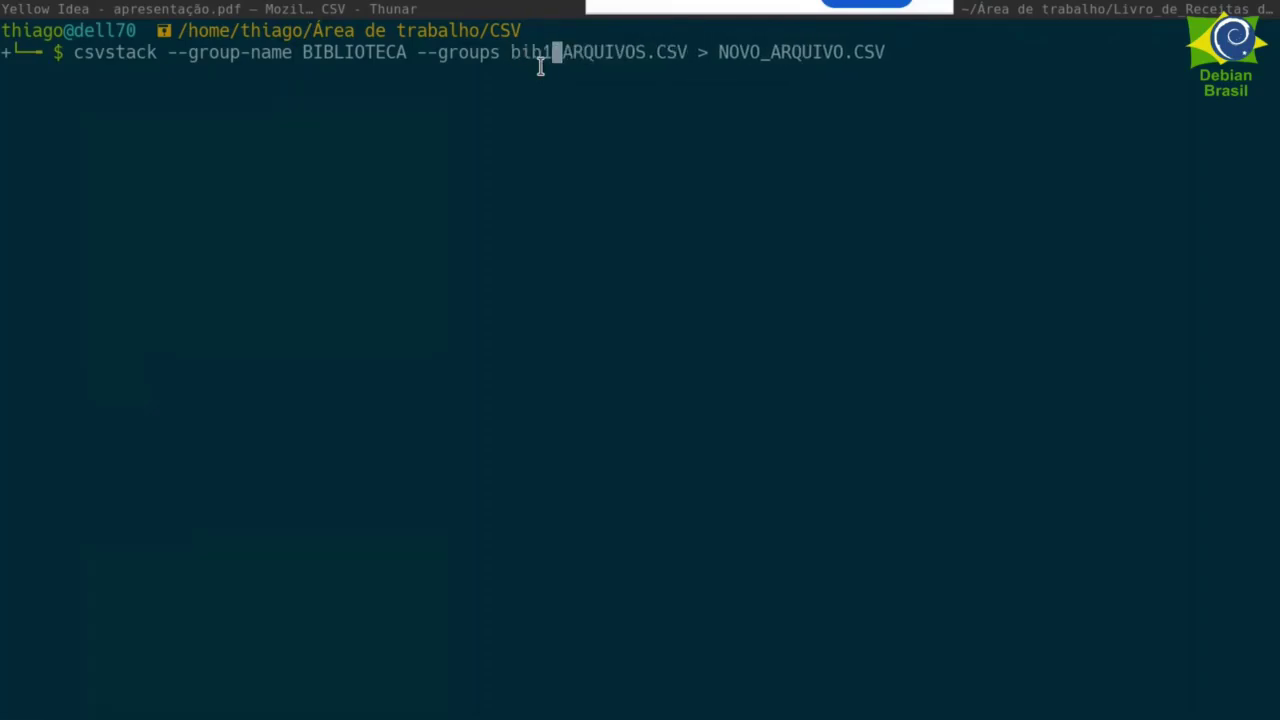
{"action": "type", "text": ","}
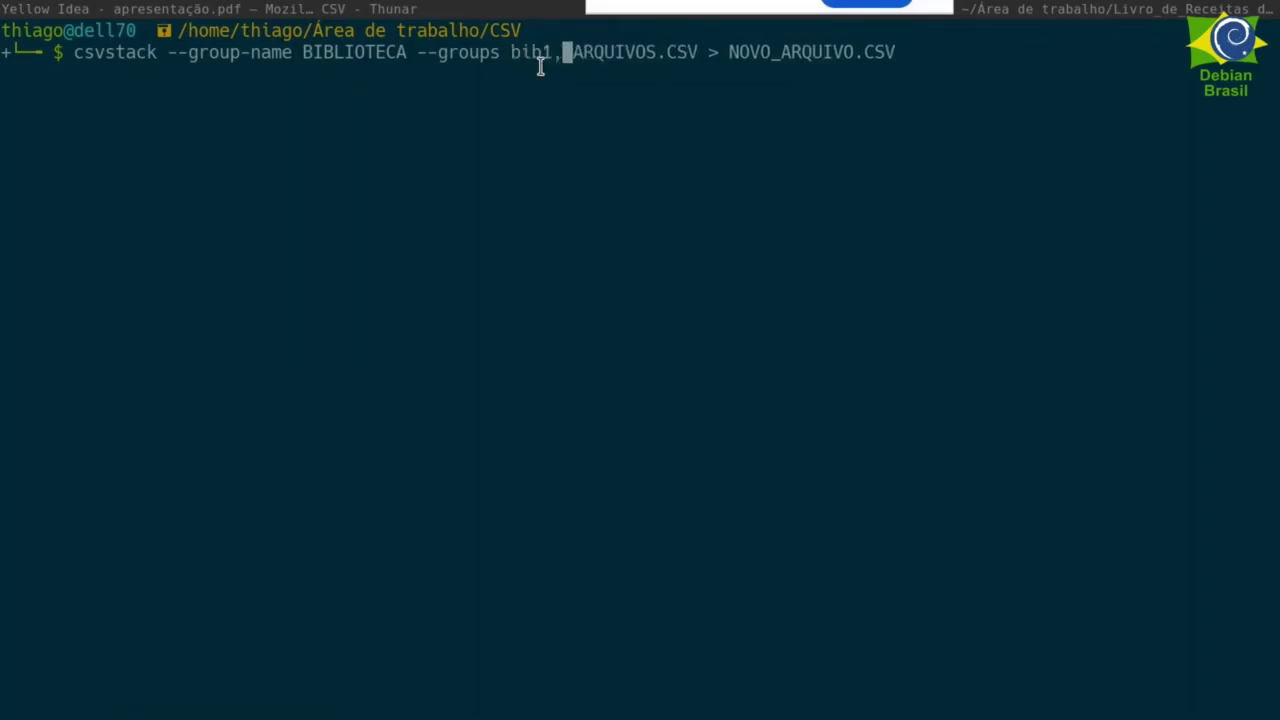
{"action": "type", "text": "bib"}
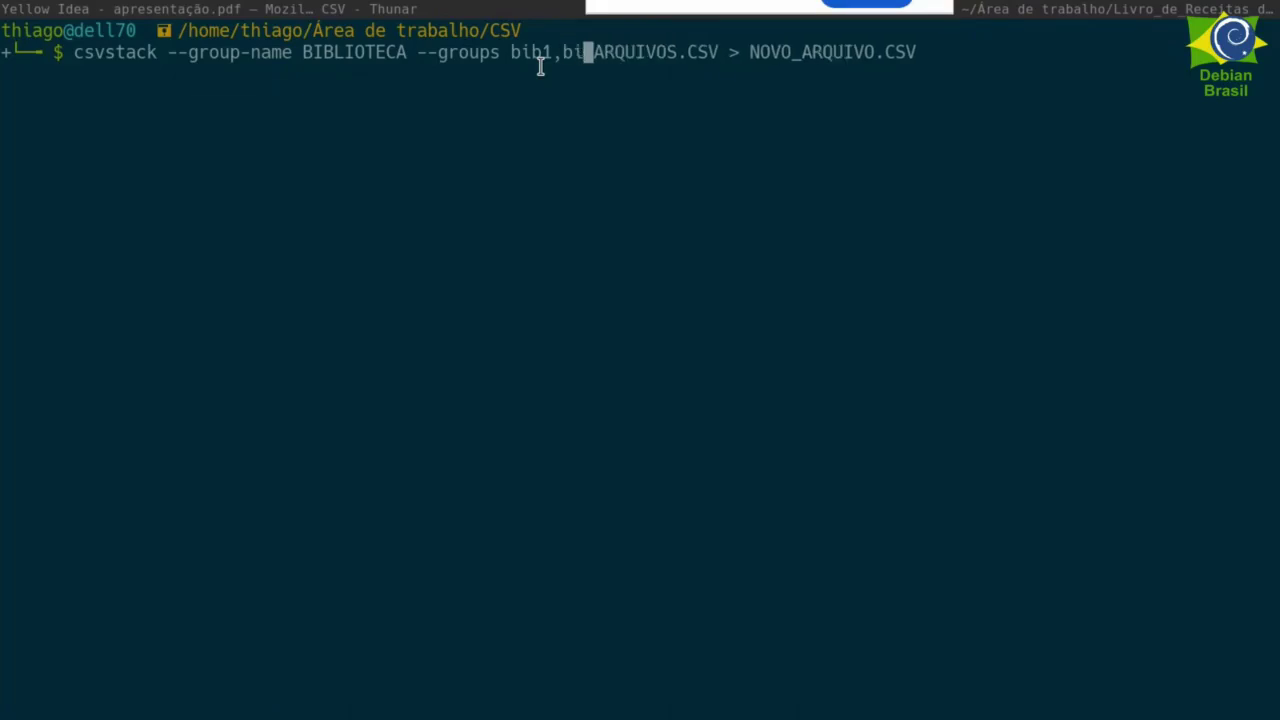
{"action": "type", "text": "2"}
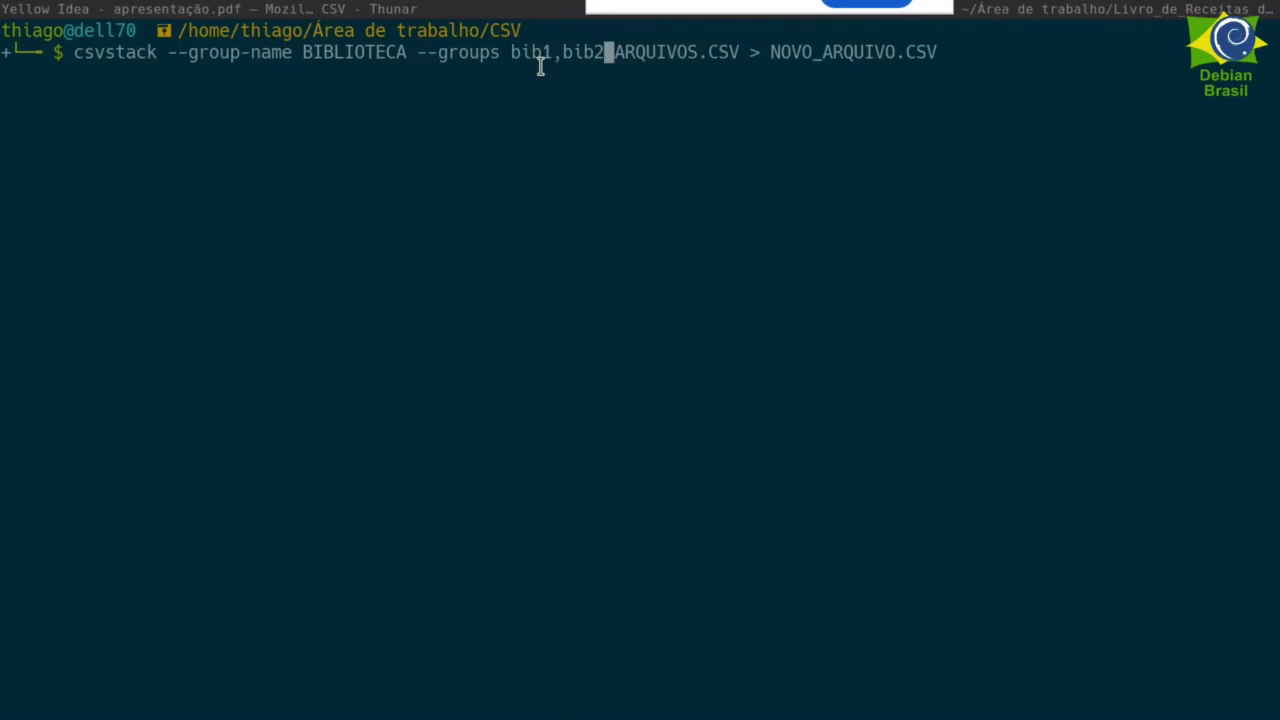
- Replace the ARQUIVOS.CSV placeholder in the csvstack command with the input files biblioteca1.csv and biblioteca2.csv
{"action": "key", "text": "Right"}
{"action": "key", "text": "Delete"}
{"action": "key", "text": "Delete"}
{"action": "key", "text": "Delete"}
{"action": "key", "text": "Delete"}
{"action": "key", "text": "Delete"}
{"action": "key", "text": "Delete"}
{"action": "key", "text": "Delete"}
{"action": "key", "text": "Delete"}
{"action": "key", "text": "Delete"}
{"action": "key", "text": "Delete"}
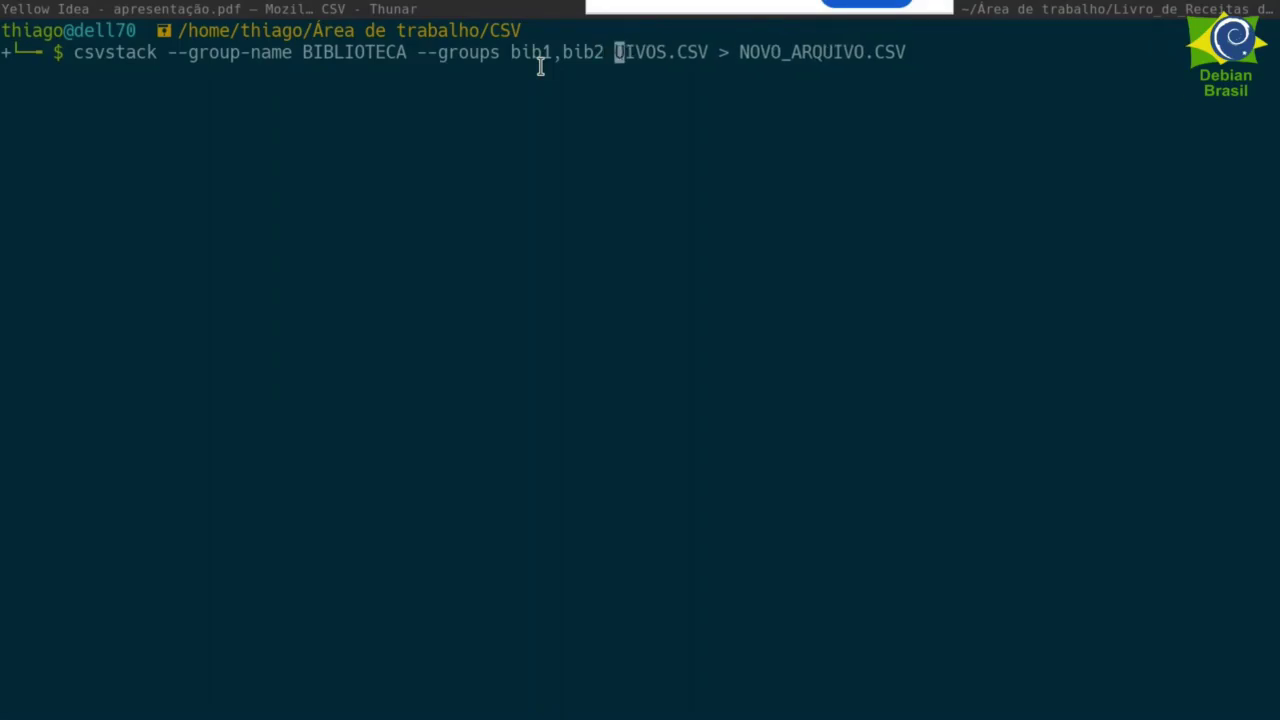
{"action": "key", "text": "Delete"}
{"action": "key", "text": "Delete"}
{"action": "key", "text": "Delete"}
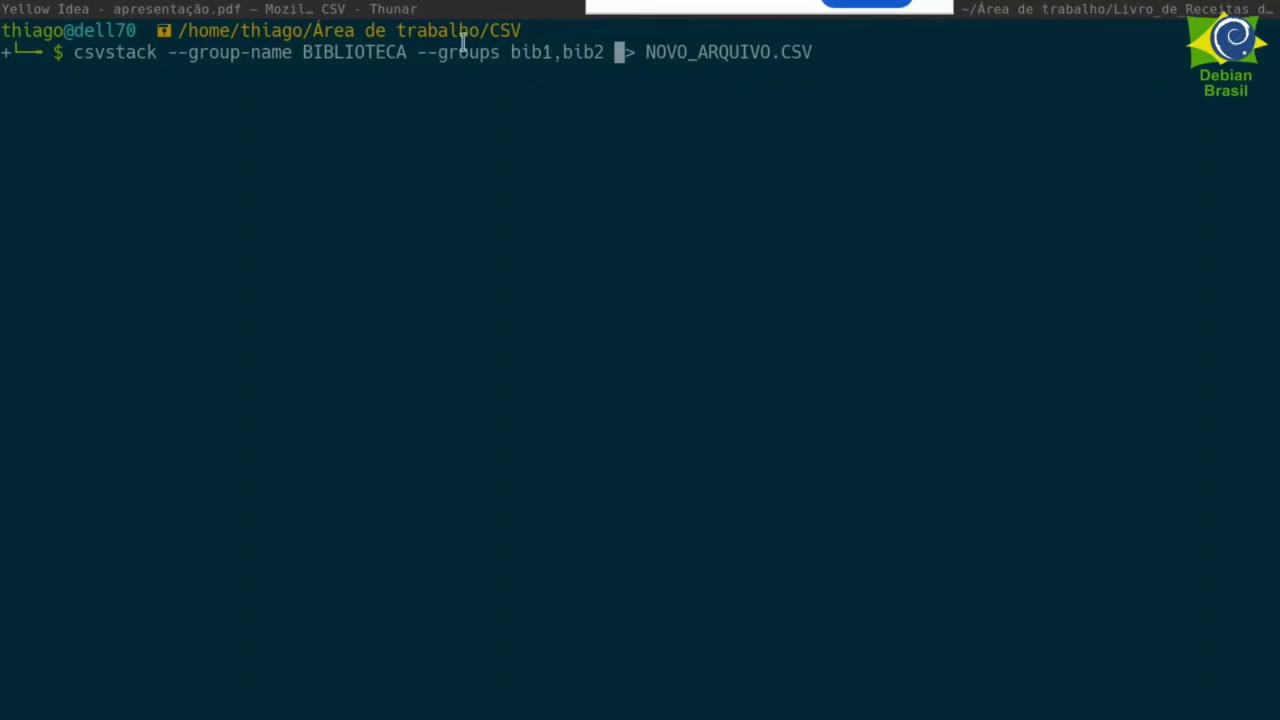
{"action": "type", "text": "biblioteca"}
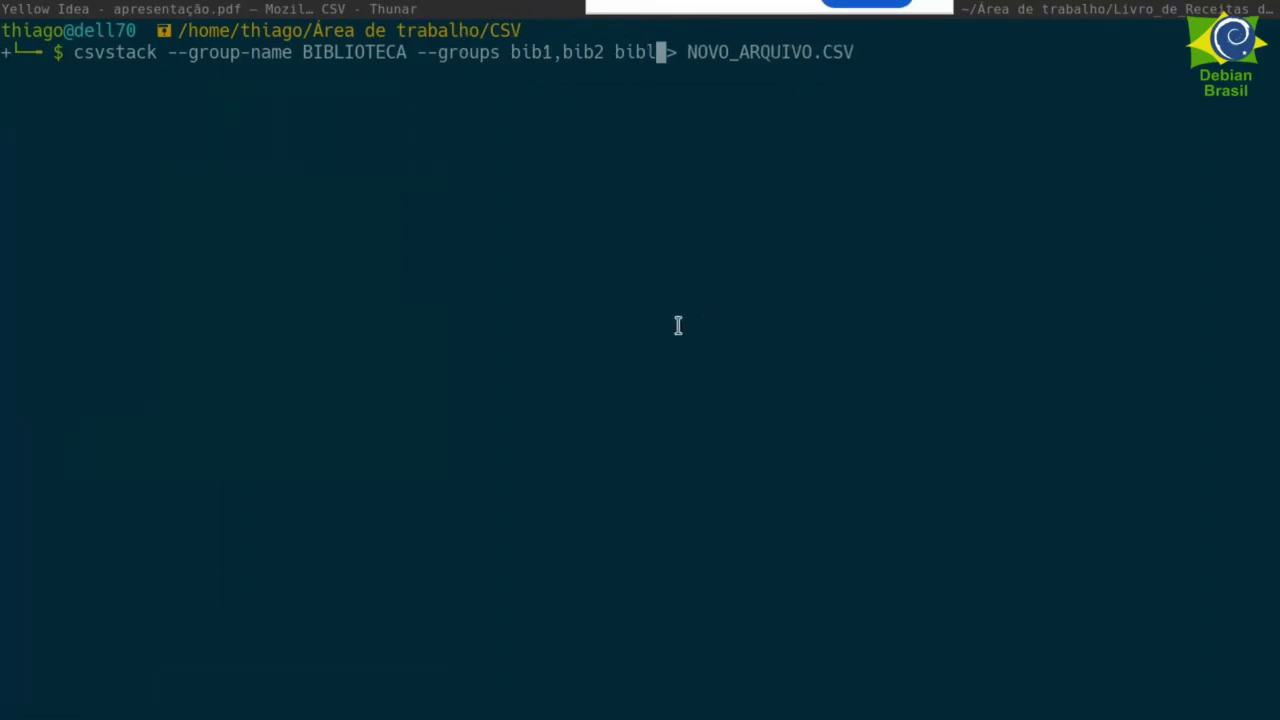
{"action": "type", "text": "1.csv"}
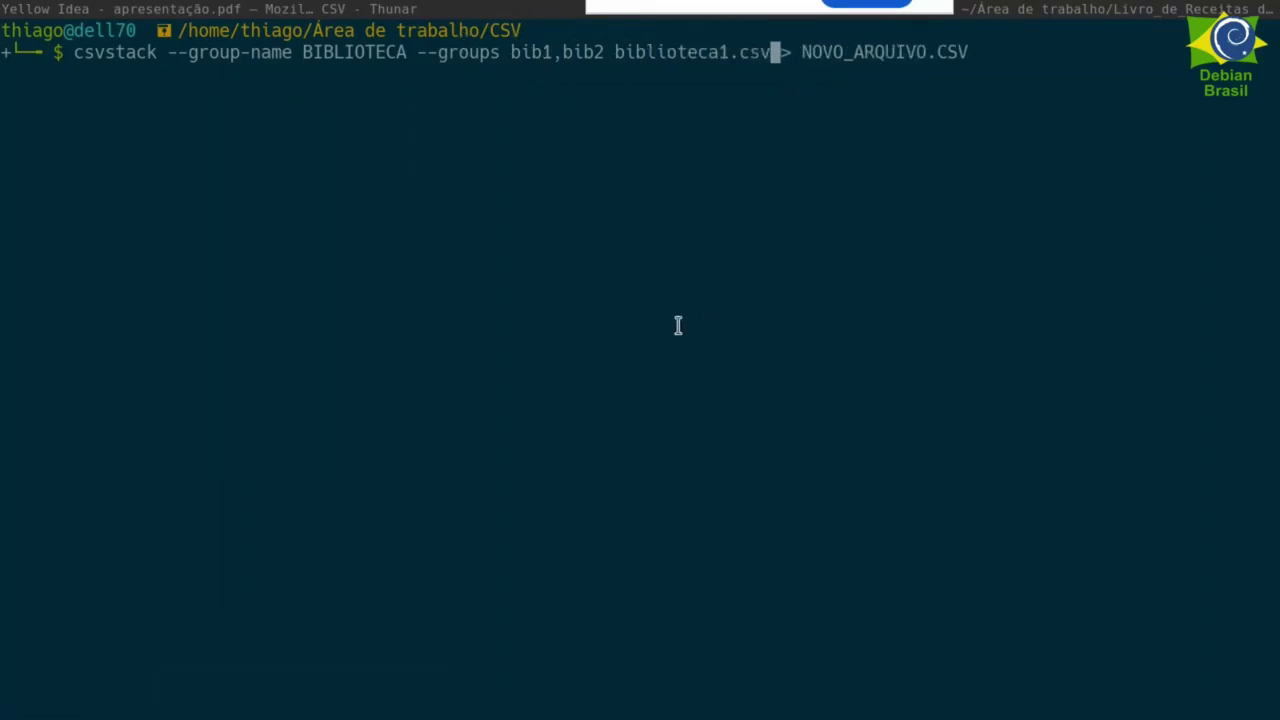
{"action": "type", "text": " bibliote"}
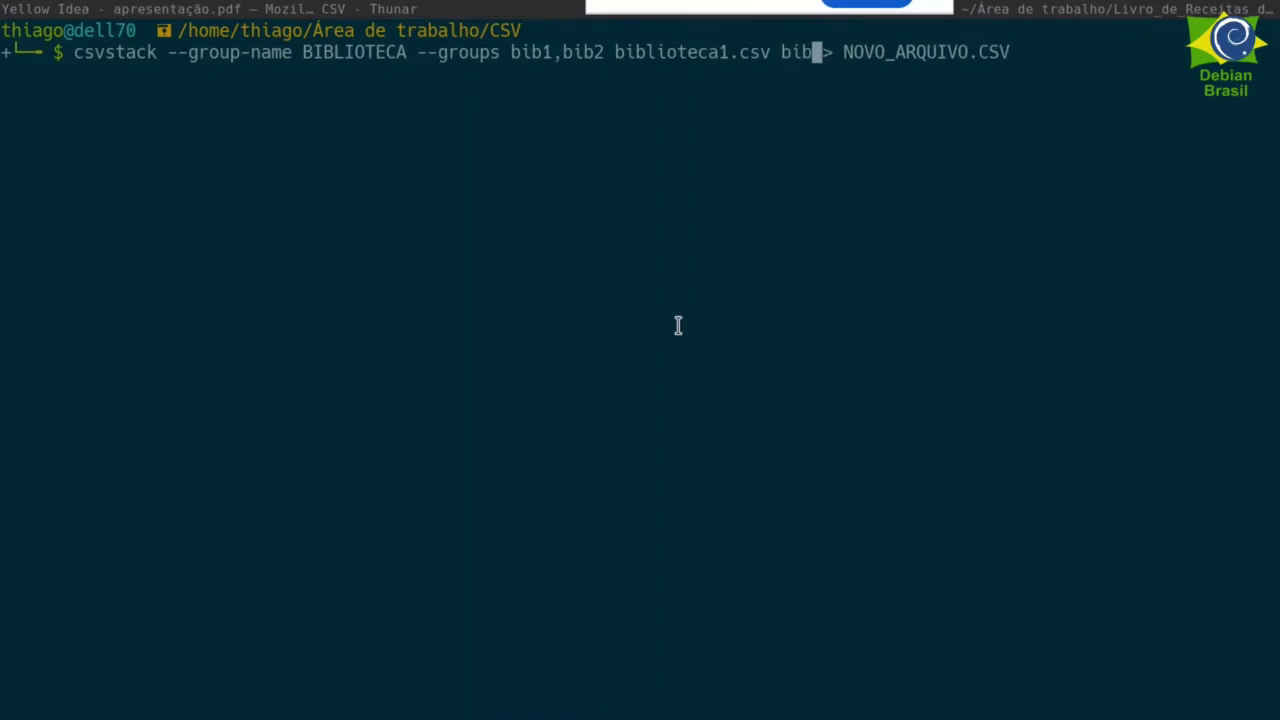
{"action": "type", "text": "ca2.csv"}
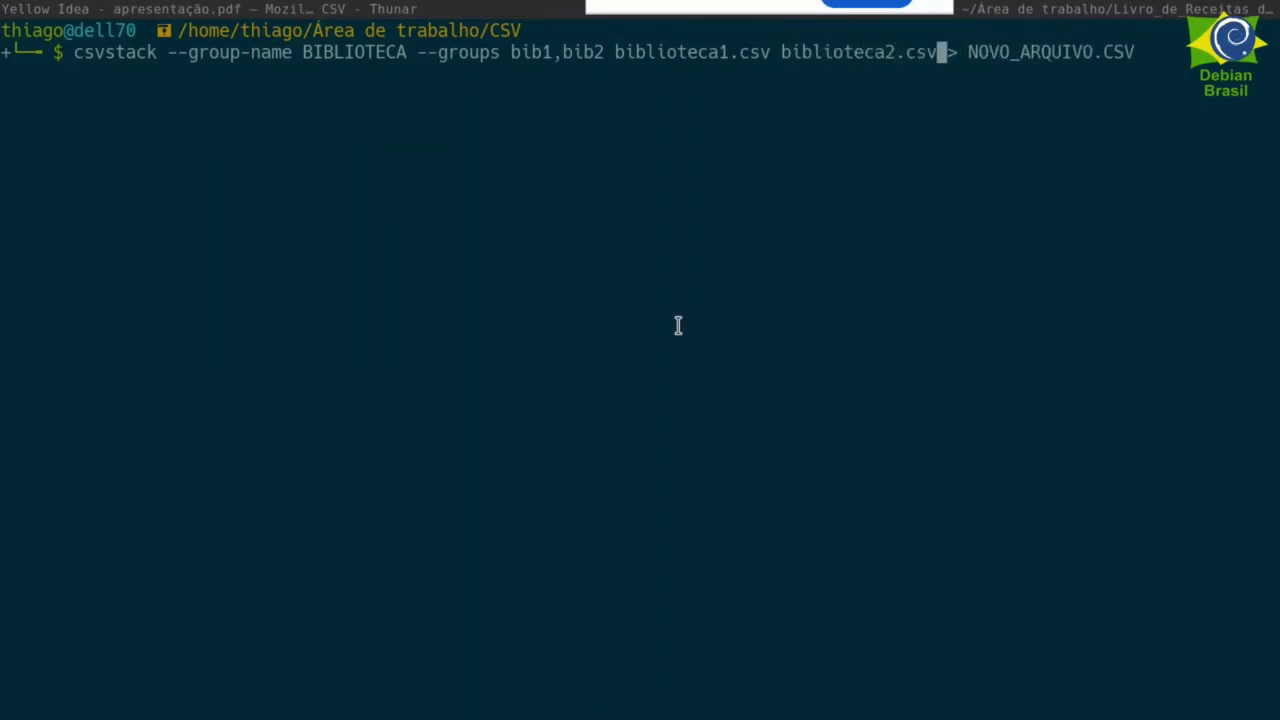
- Replace the NOVO_ARQUIVO.CSV output name with tudo.csv and run the csvstack command
{"action": "key", "text": "Left"}
{"action": "key", "text": "Right"}
{"action": "key", "text": "Right"}
{"action": "key", "text": "Right"}
{"action": "key", "text": "Right"}
{"action": "key", "text": "Delete"}
{"action": "key", "text": "Delete"}
{"action": "key", "text": "Delete"}
{"action": "key", "text": "Delete"}
{"action": "key", "text": "Delete"}
{"action": "key", "text": "Delete"}
{"action": "key", "text": "Delete"}
{"action": "key", "text": "Delete"}
{"action": "key", "text": "Delete"}
{"action": "key", "text": "Delete"}
{"action": "key", "text": "Delete"}
{"action": "key", "text": "Delete"}
{"action": "key", "text": "Delete"}
{"action": "key", "text": "Delete"}
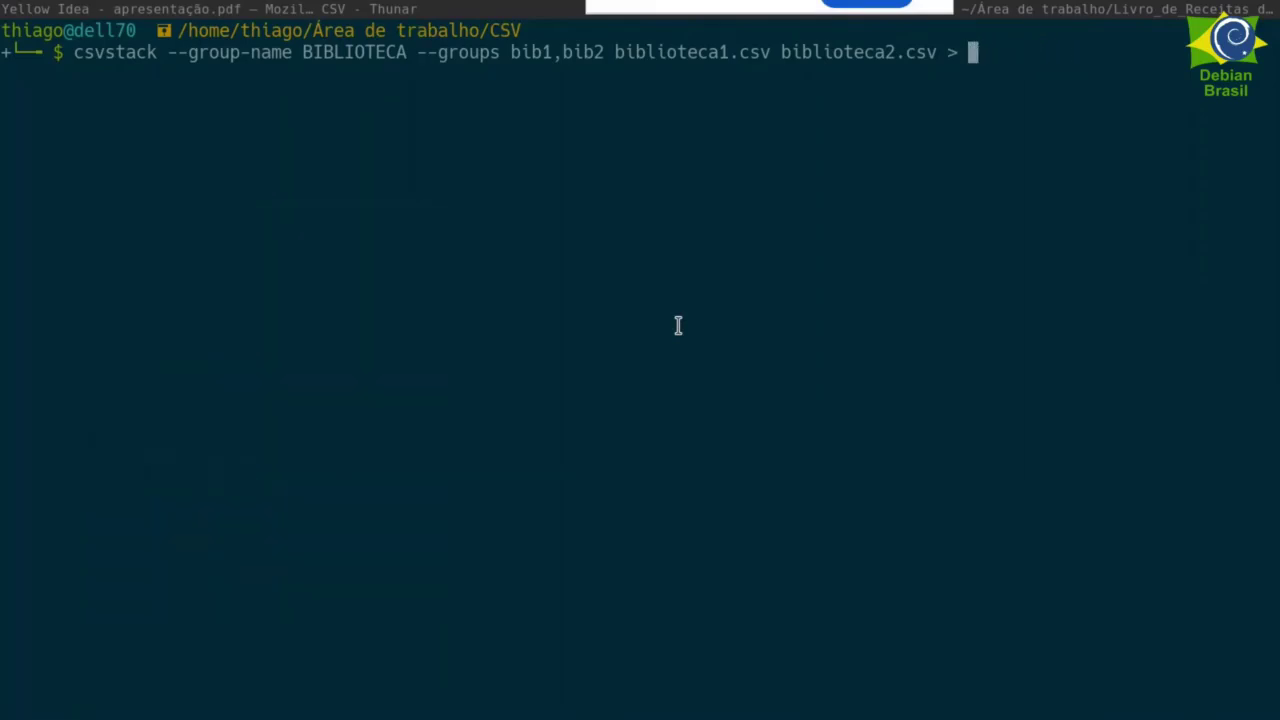
{"action": "type", "text": "tudo.csv"}
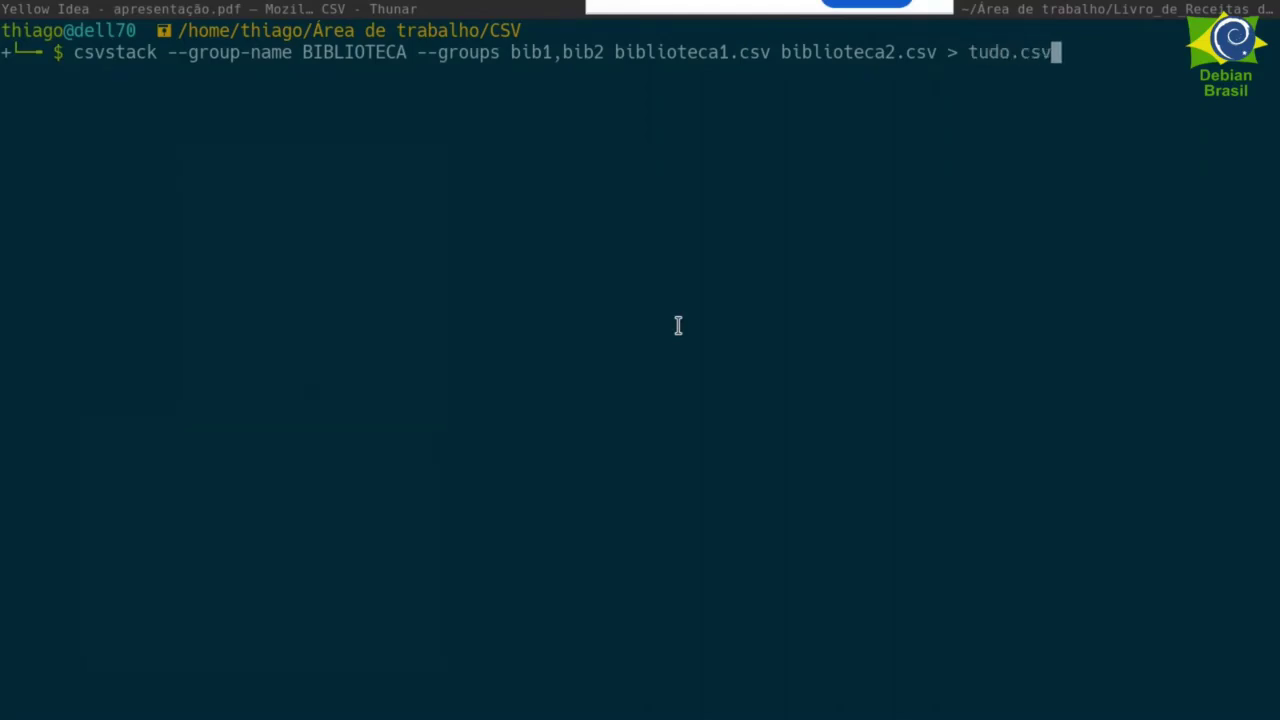
{"action": "key", "text": "Return"}
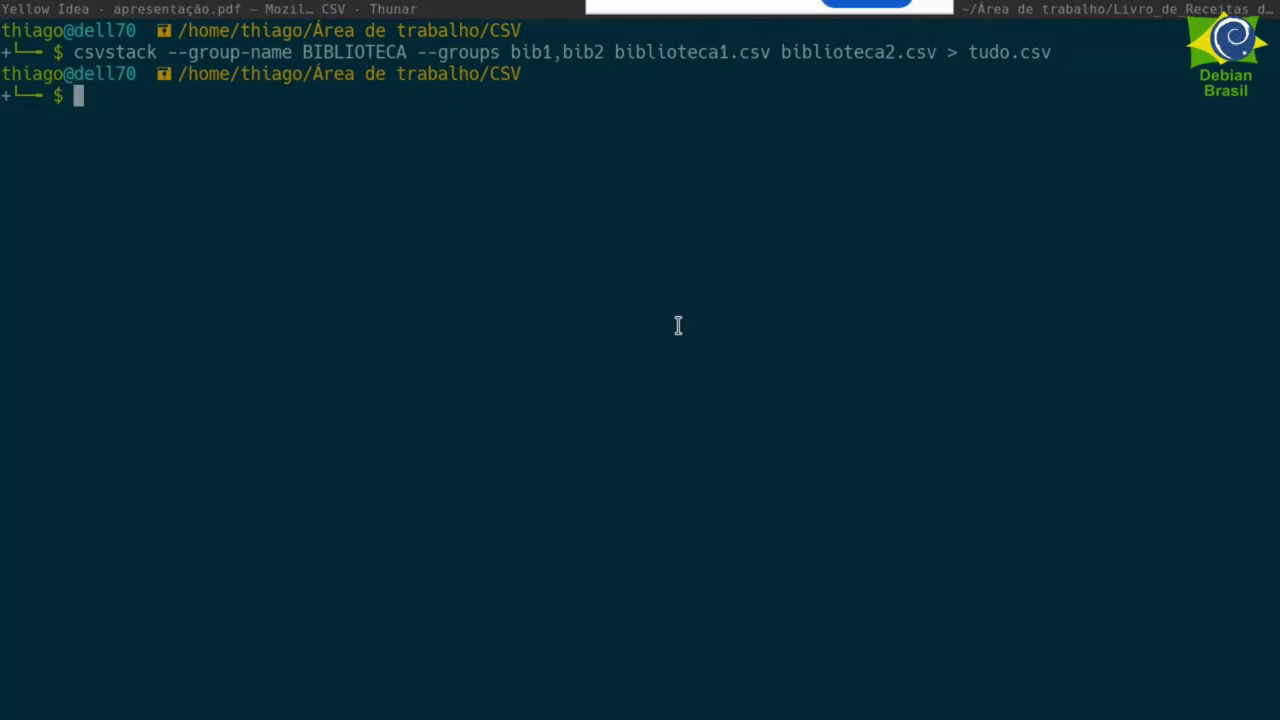
- Close the terminal session with the exit command to return to the CSV folder
{"action": "type", "text": "exit]"}
{"action": "key", "text": "Return"}
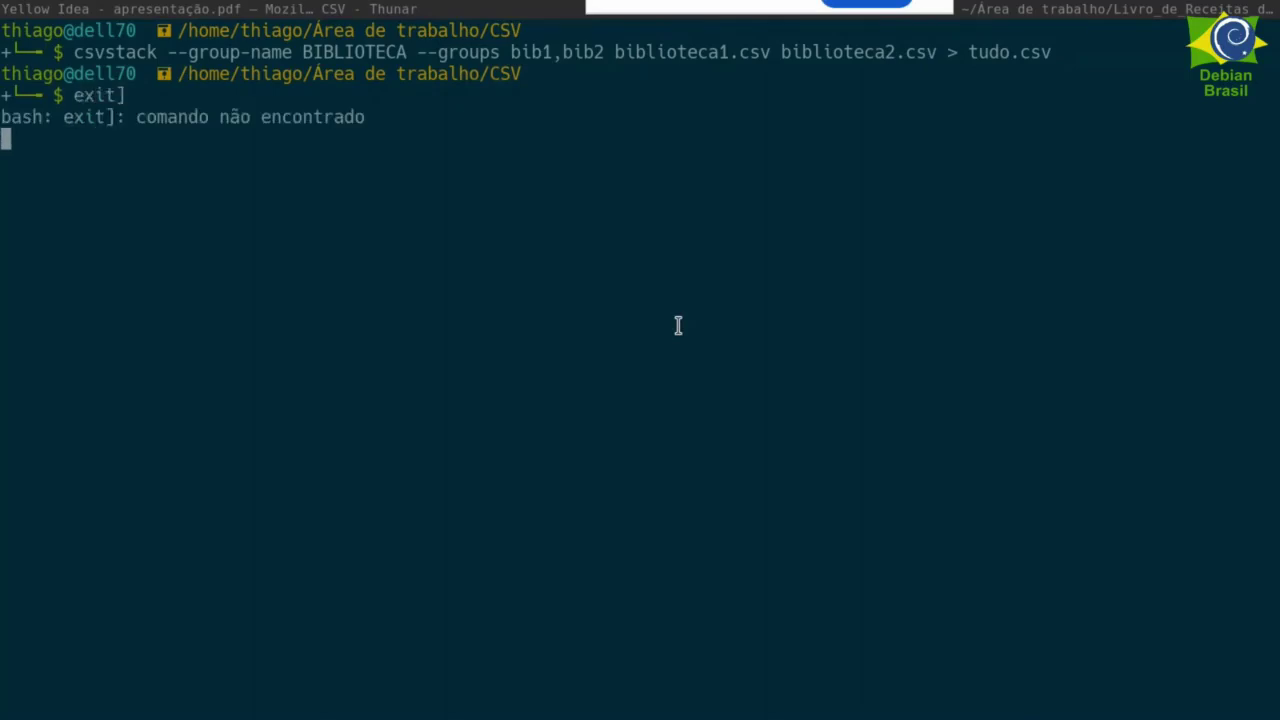
{"action": "type", "text": "exit"}
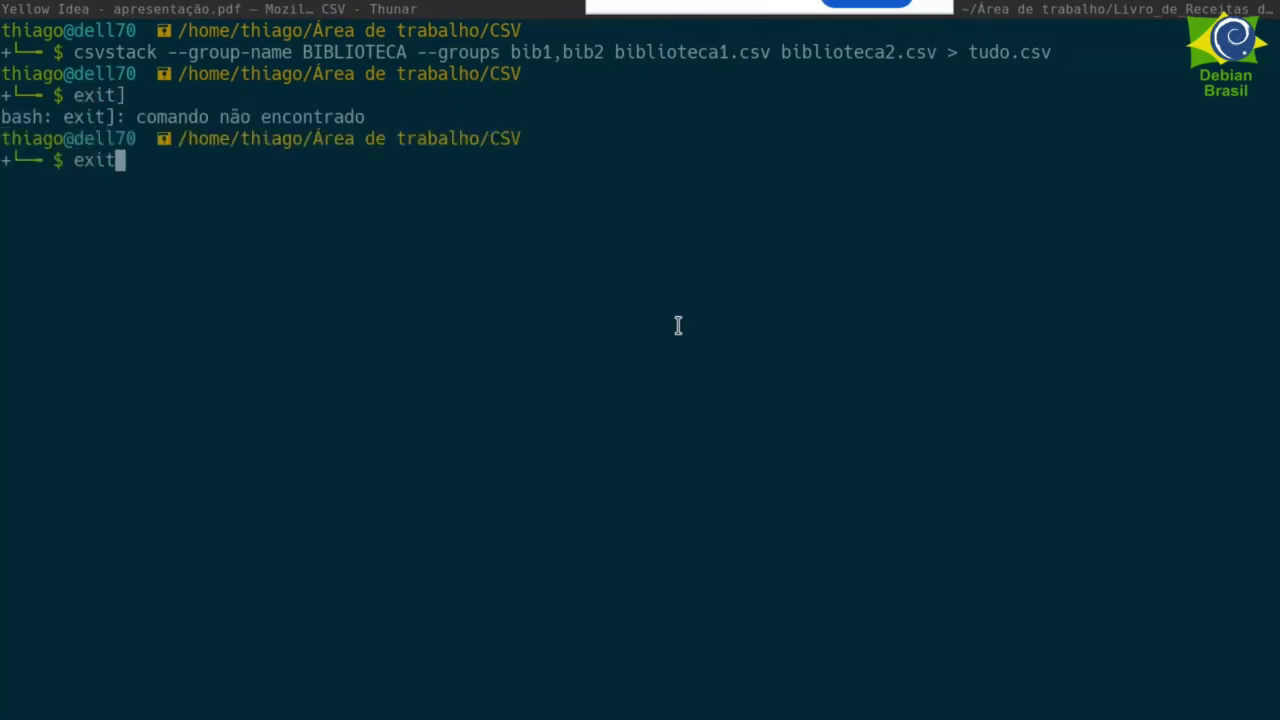
{"action": "key", "text": "Return"}
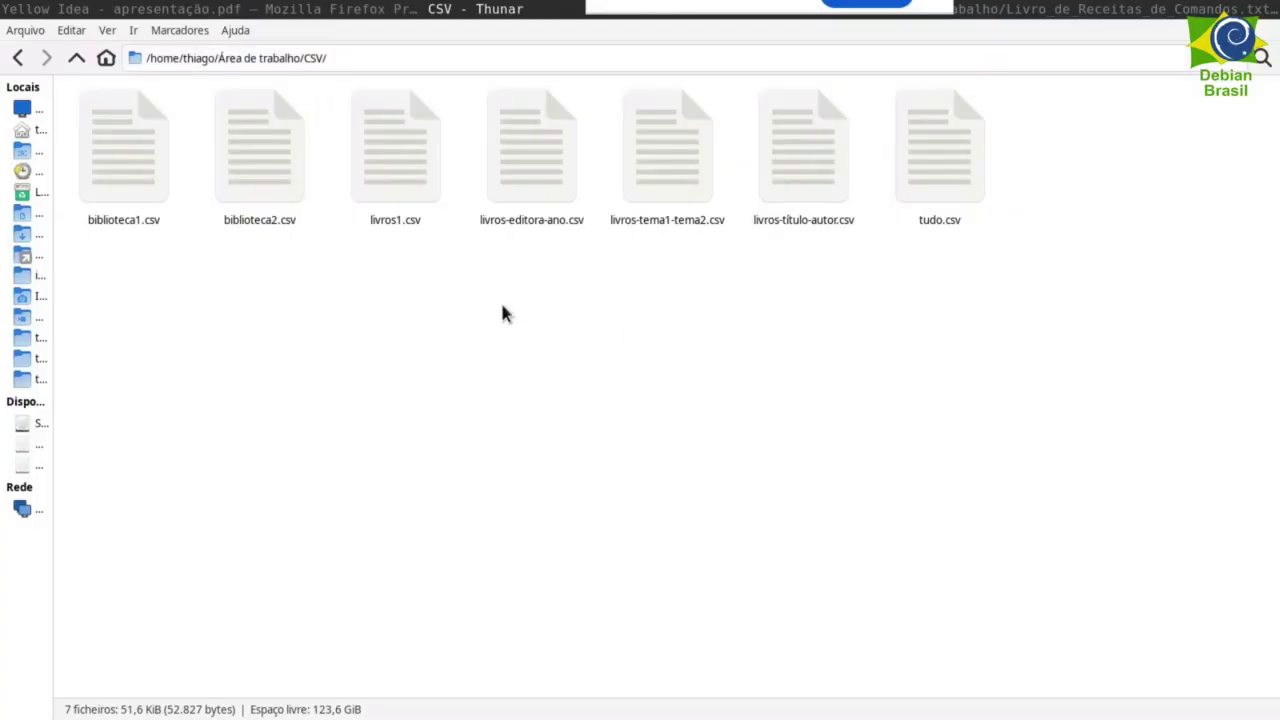
- Open tudo.csv from the CSV folder, accept the comma-separated text import, and hide the Styles sidebar
{"action": "left_click", "coordinate": [958, 175]}
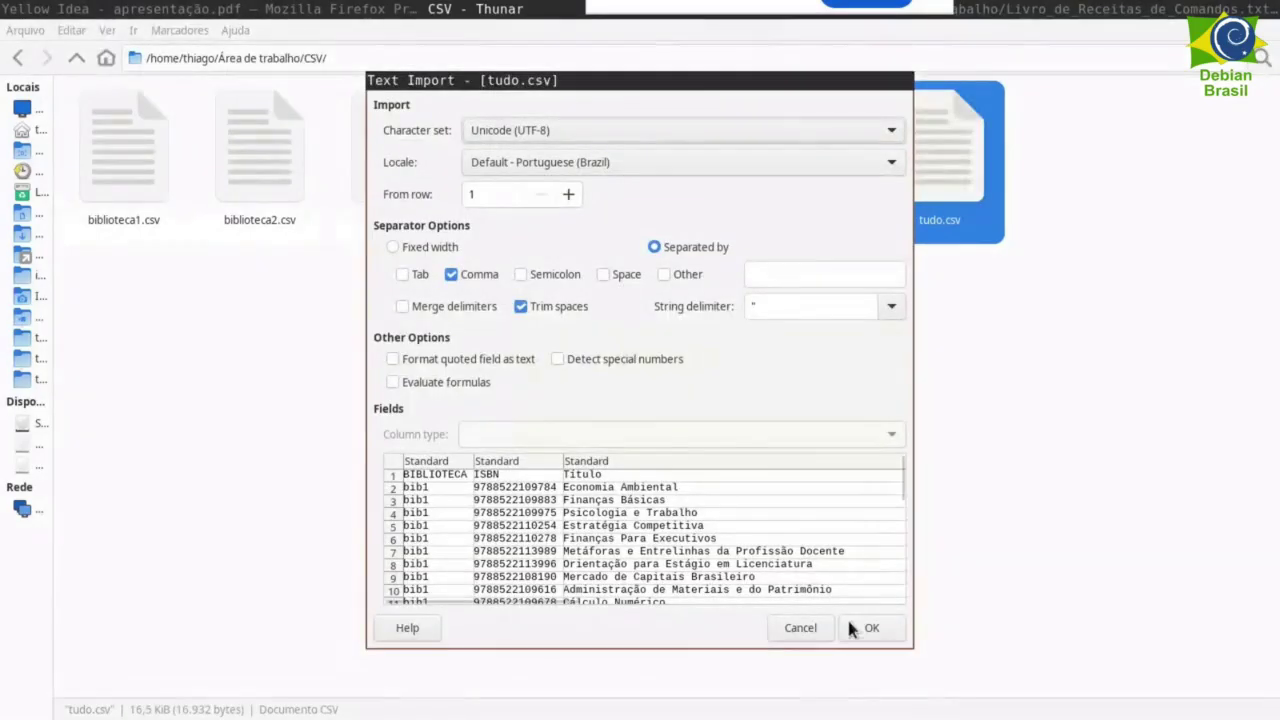
{"action": "left_click", "coordinate": [862, 629]}
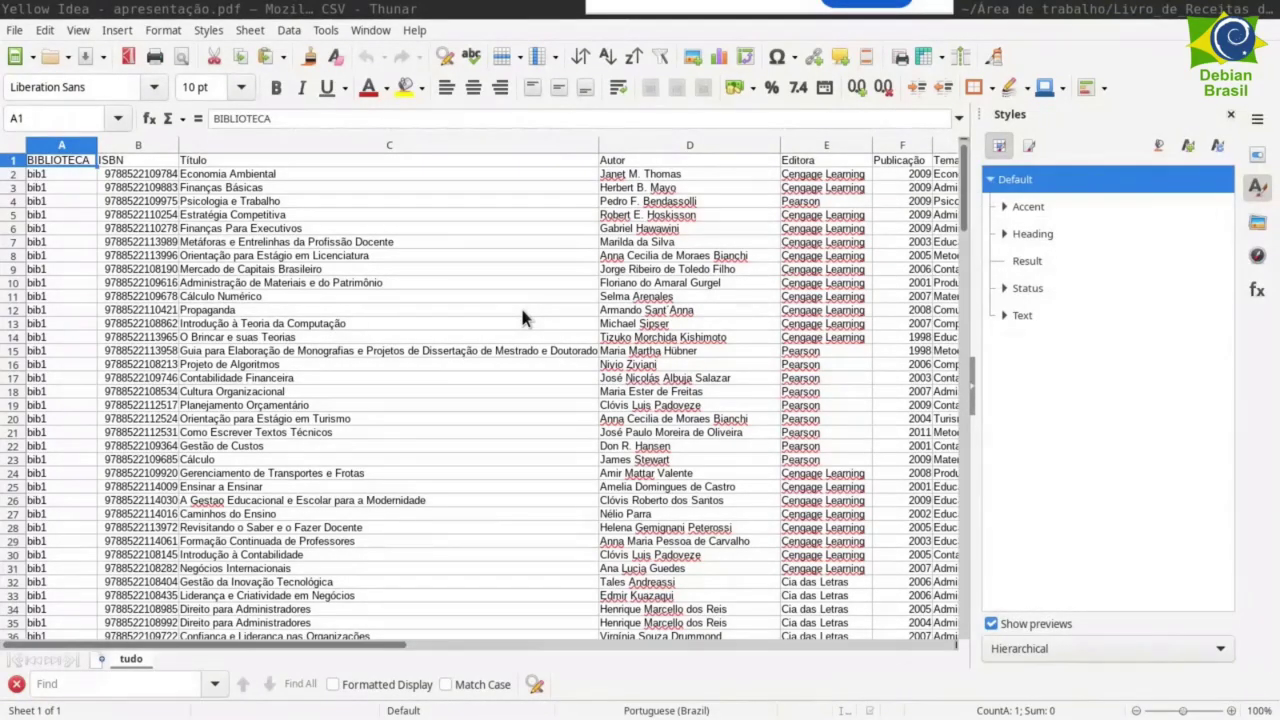
{"action": "left_click", "coordinate": [1231, 115]}
- Examine the BIBLIOTECA column and the stacked rows of tudo.csv from the header to the last record
{"action": "scroll", "coordinate": [321, 375], "scroll_direction": "up", "scroll_amount": 5}
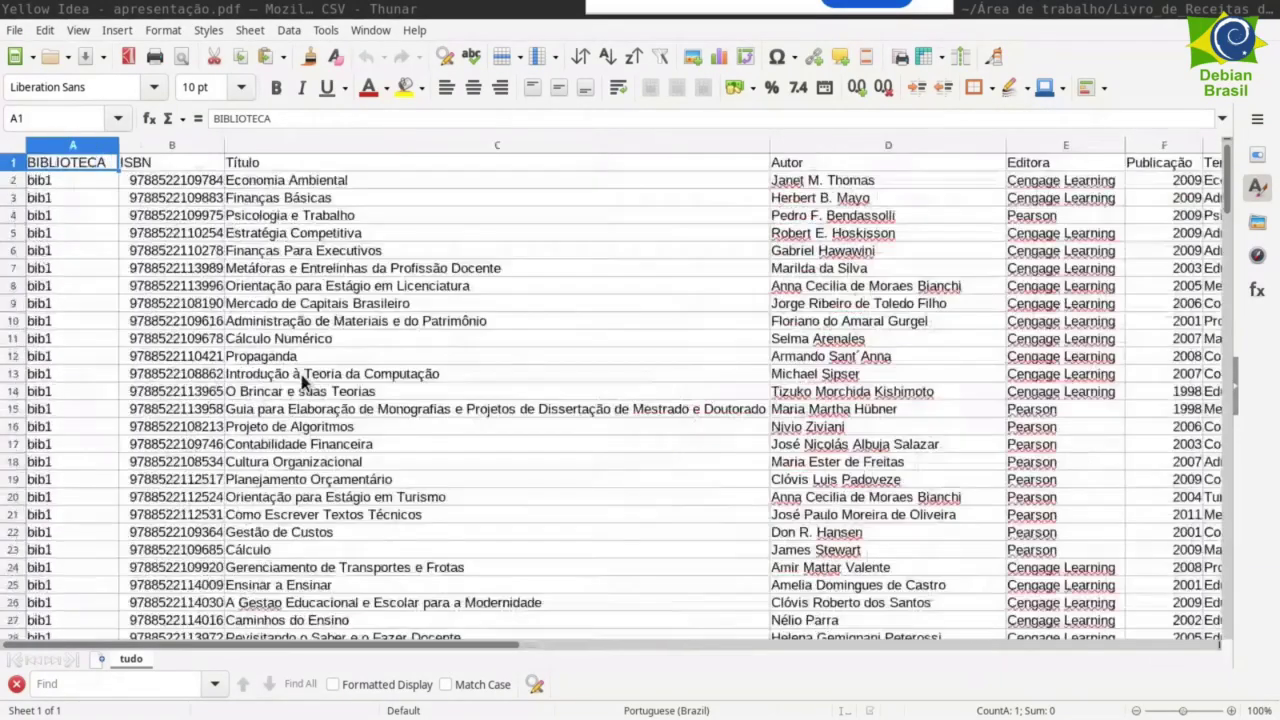
{"action": "left_click", "coordinate": [90, 146]}
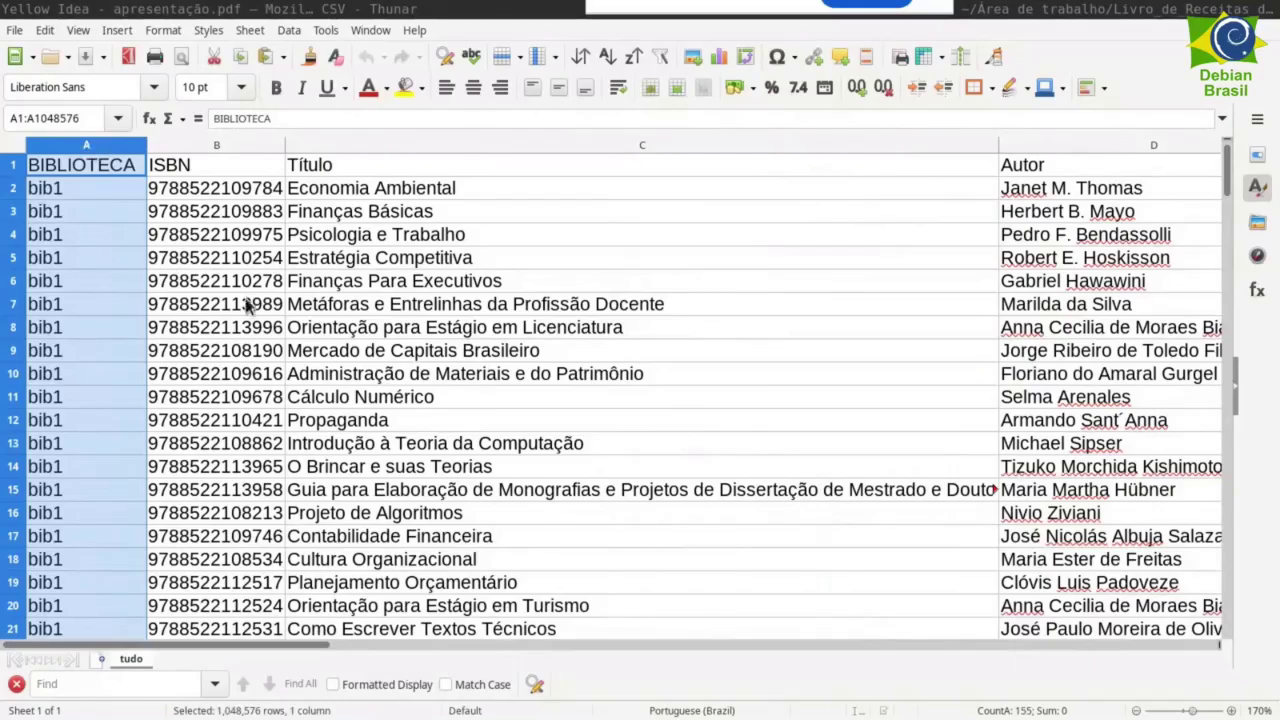
{"action": "scroll", "coordinate": [250, 300], "scroll_direction": "down", "scroll_amount": 5}
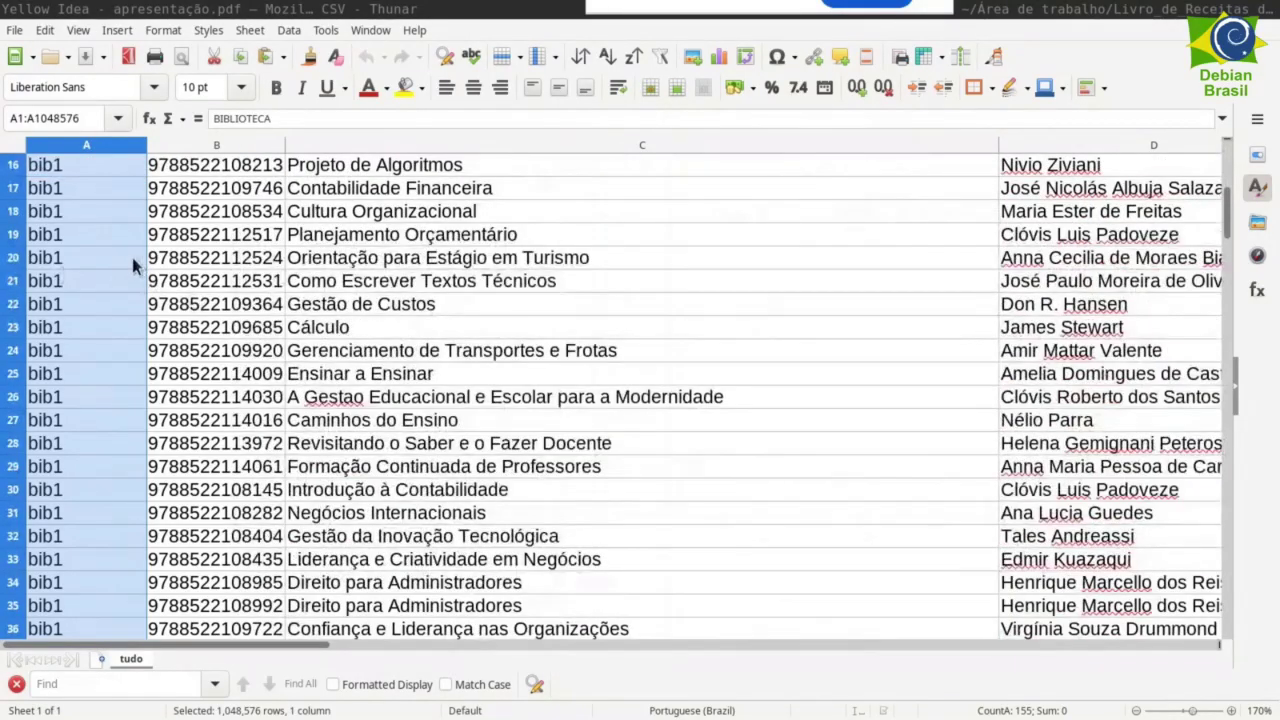
{"action": "scroll", "coordinate": [127, 263], "scroll_direction": "down", "scroll_amount": 8}
{"action": "scroll", "coordinate": [128, 267], "scroll_direction": "down", "scroll_amount": 20}
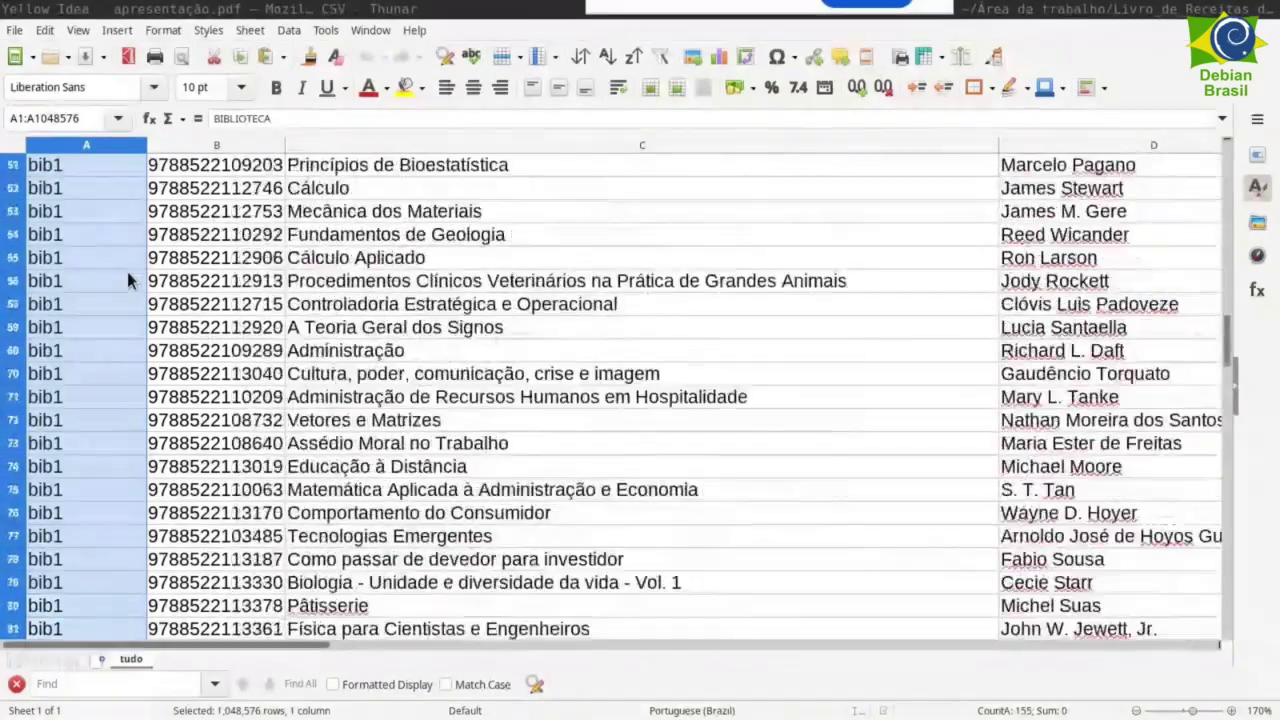
{"action": "scroll", "coordinate": [87, 307], "scroll_direction": "down", "scroll_amount": 7}
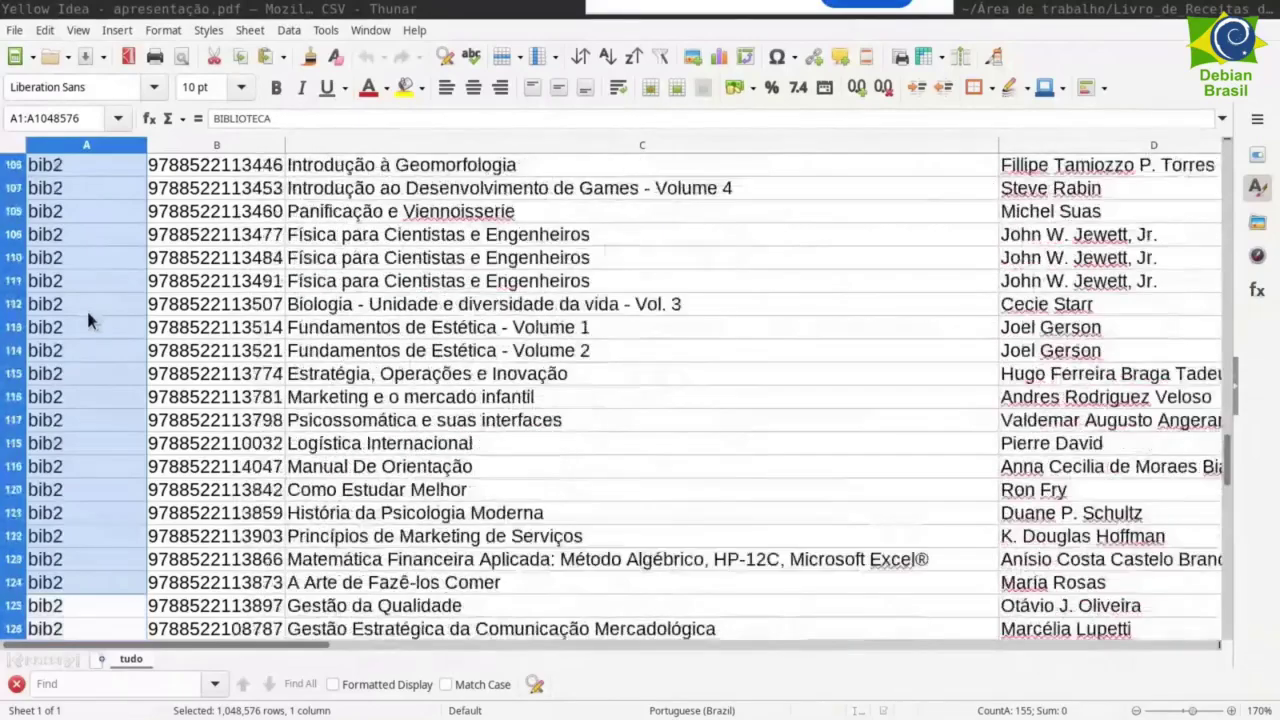
{"action": "scroll", "coordinate": [731, 400], "scroll_direction": "down", "scroll_amount": 4, "text": "ctrl"}
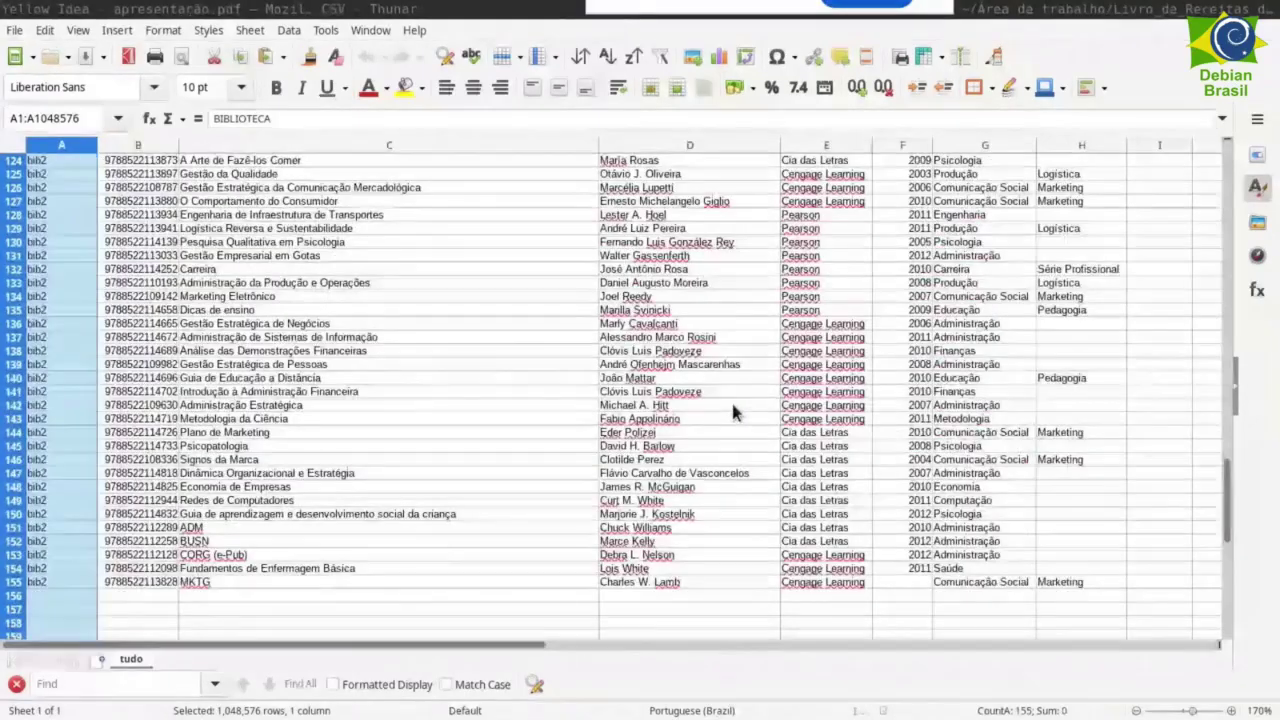
{"action": "scroll", "coordinate": [732, 404], "scroll_direction": "up", "scroll_amount": 20}
{"action": "scroll", "coordinate": [200, 335], "scroll_direction": "up", "scroll_amount": 17}
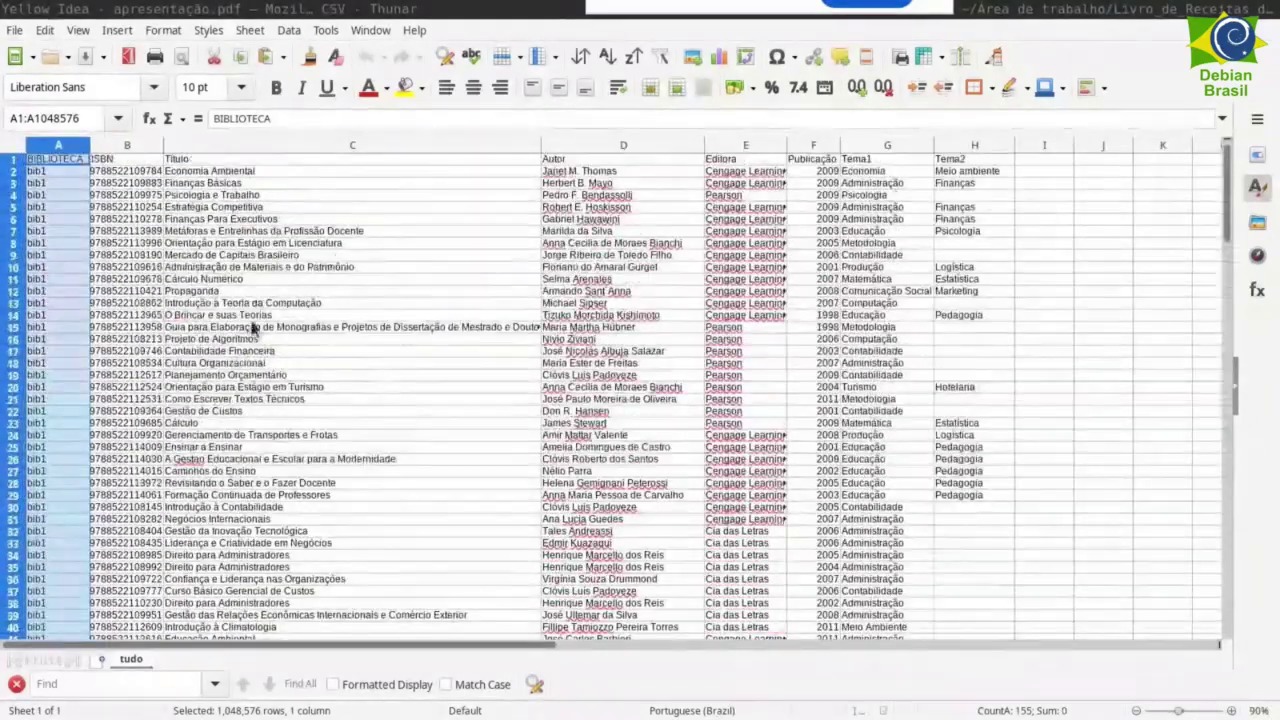
{"action": "scroll", "coordinate": [228, 345], "scroll_direction": "down", "scroll_amount": 20}
{"action": "scroll", "coordinate": [228, 348], "scroll_direction": "down", "scroll_amount": 20}
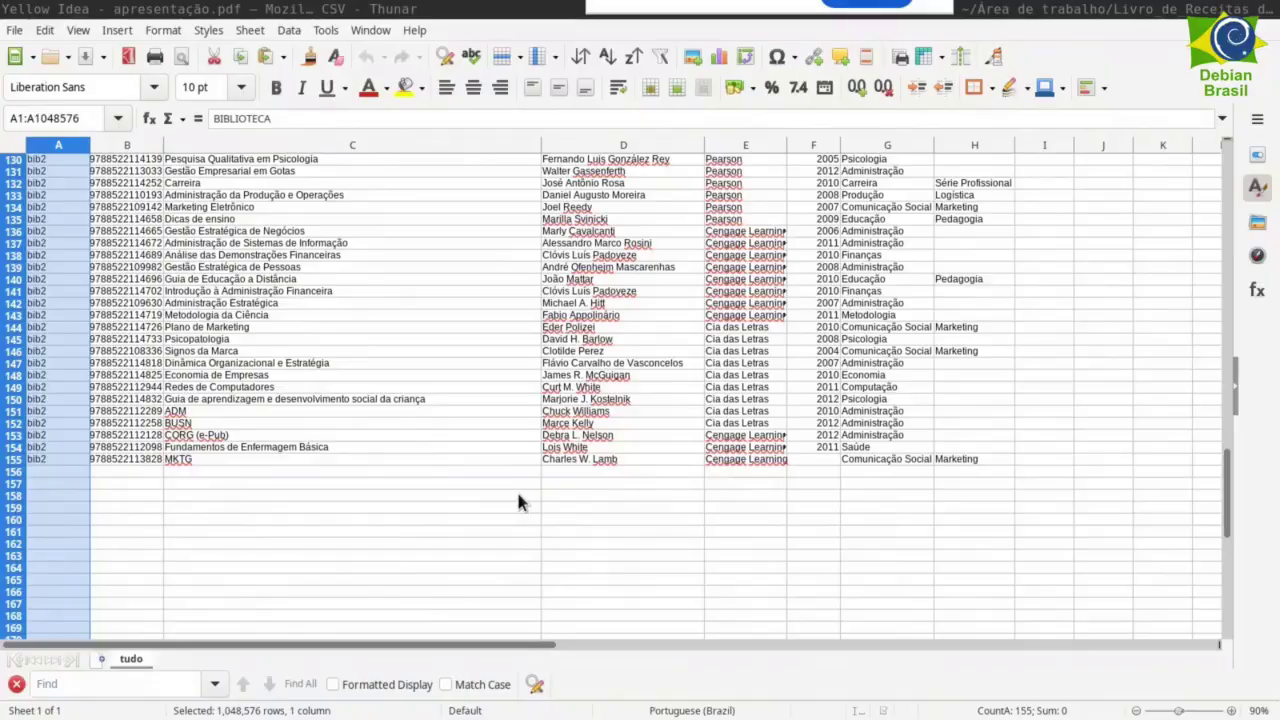
- Close the tudo.csv spreadsheet and permanently delete tudo.csv from the CSV folder
{"action": "key", "text": "ctrl+q"}
{"action": "left_click", "coordinate": [980, 343]}
{"action": "left_click", "coordinate": [926, 182]}
{"action": "key", "text": "shift+Delete"}
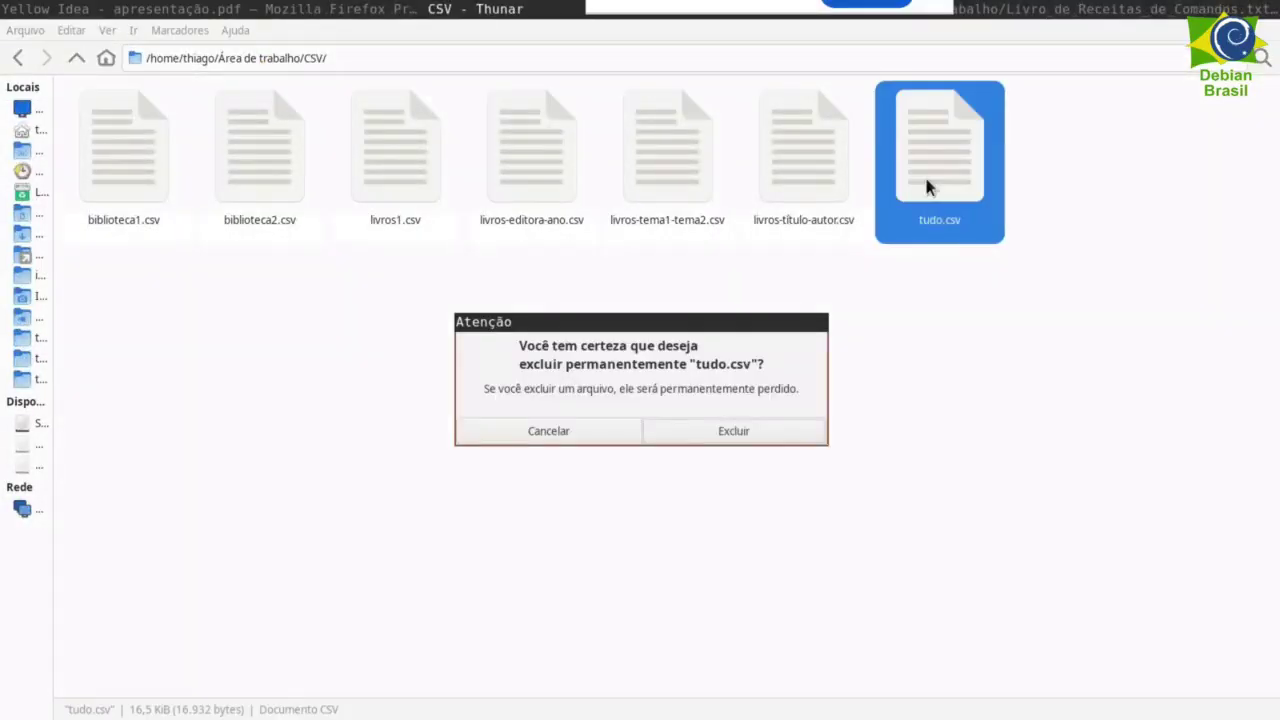
{"action": "left_click", "coordinate": [730, 428]}
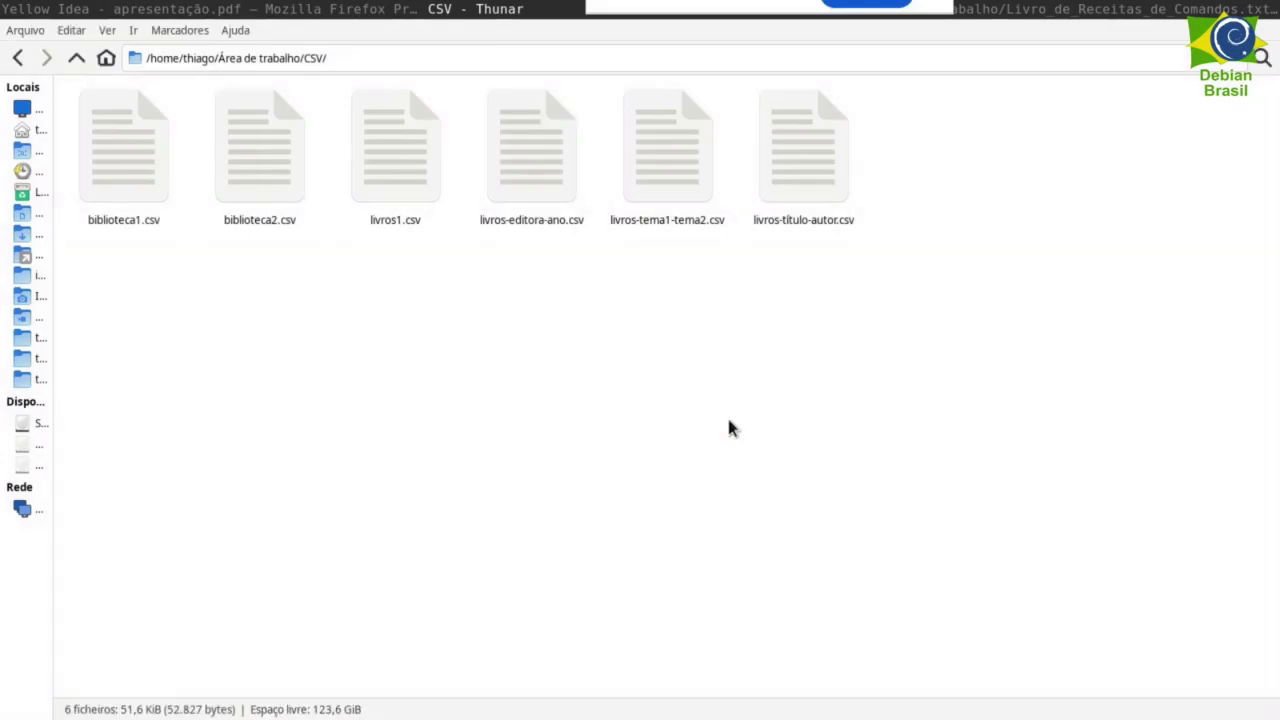
- Switch to the apresentação.pdf presentation in Firefox, show it full screen, and advance to page 39
{"action": "key", "text": "super+Left"}
{"action": "scroll", "coordinate": [729, 424], "scroll_direction": "down", "scroll_amount": 1}
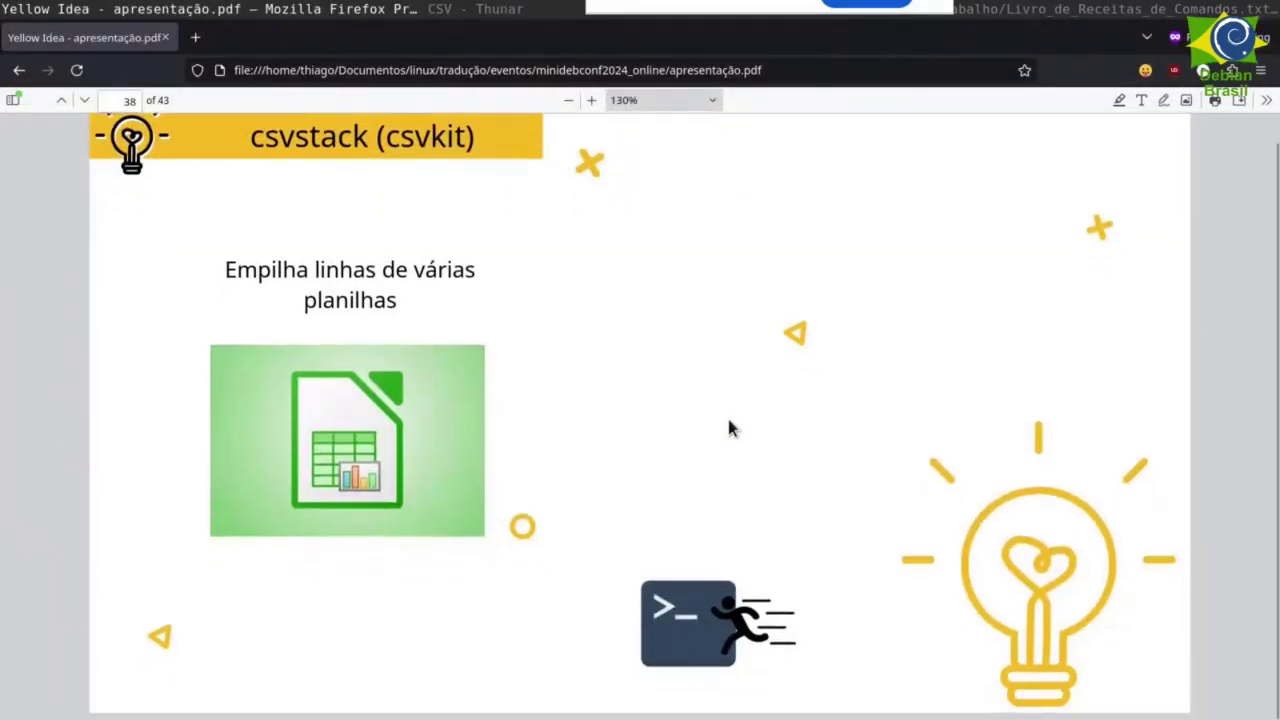
{"action": "key", "text": "F11"}
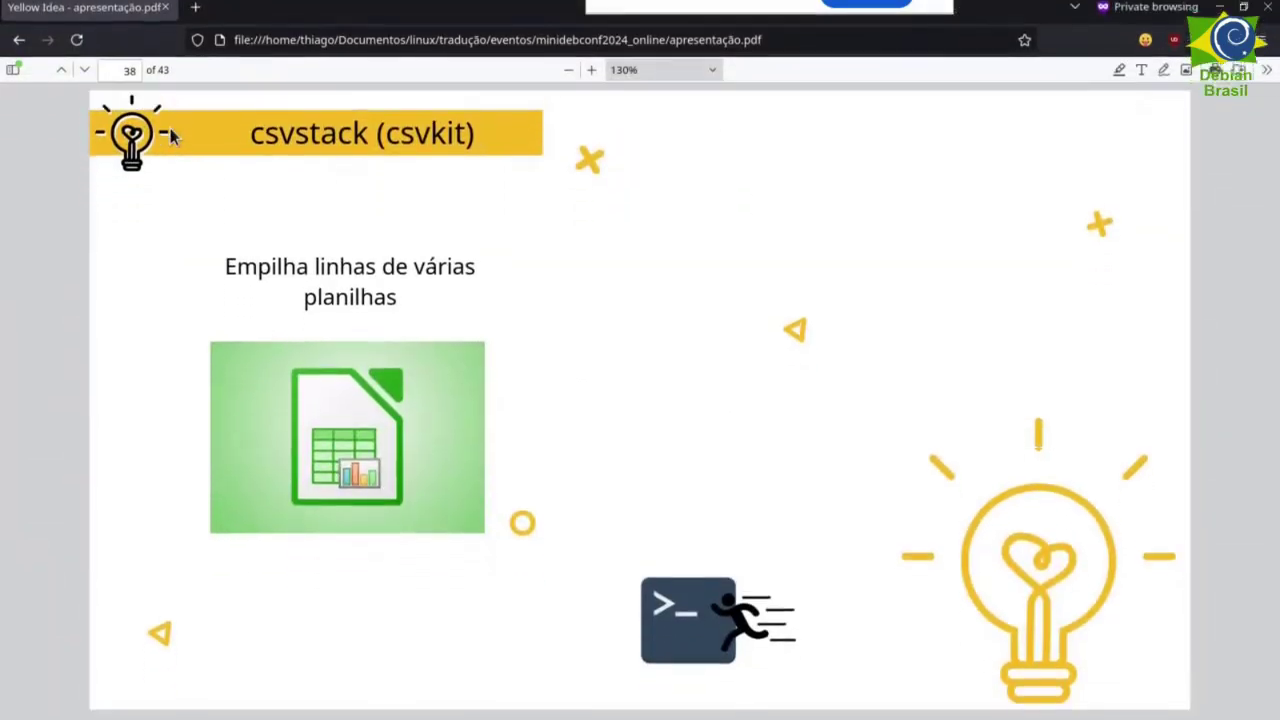
{"action": "left_click", "coordinate": [88, 18]}
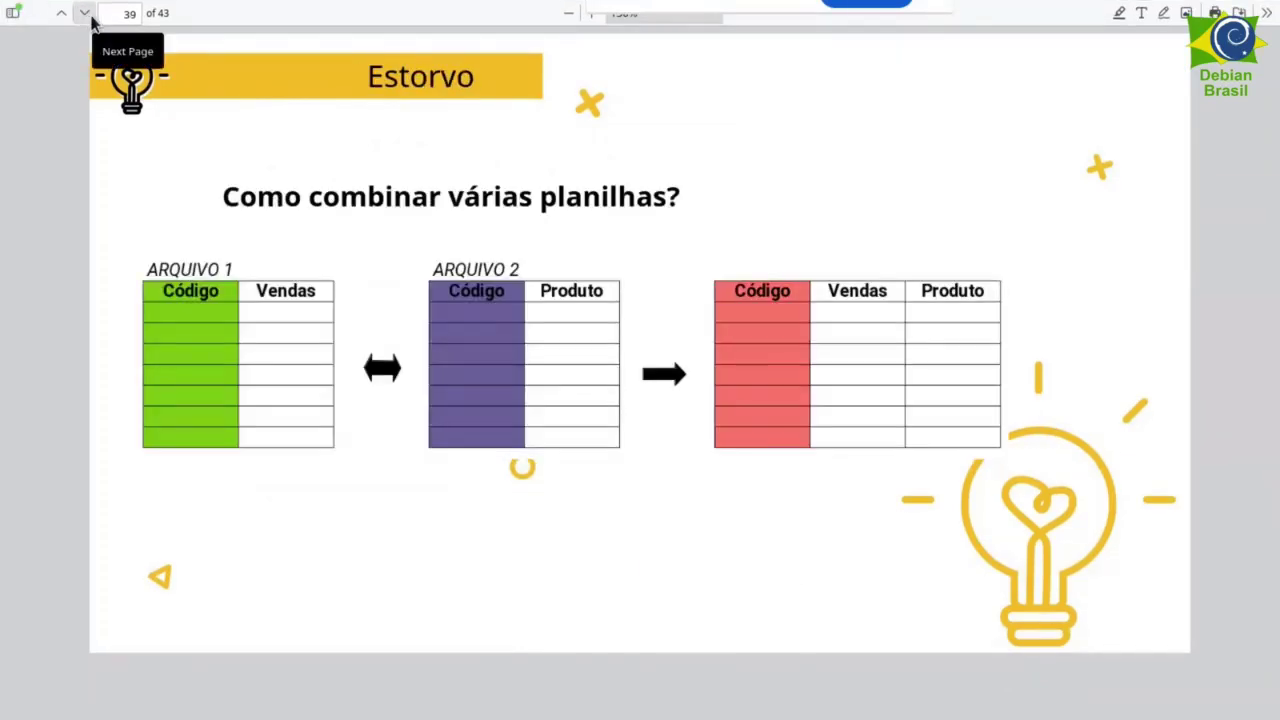